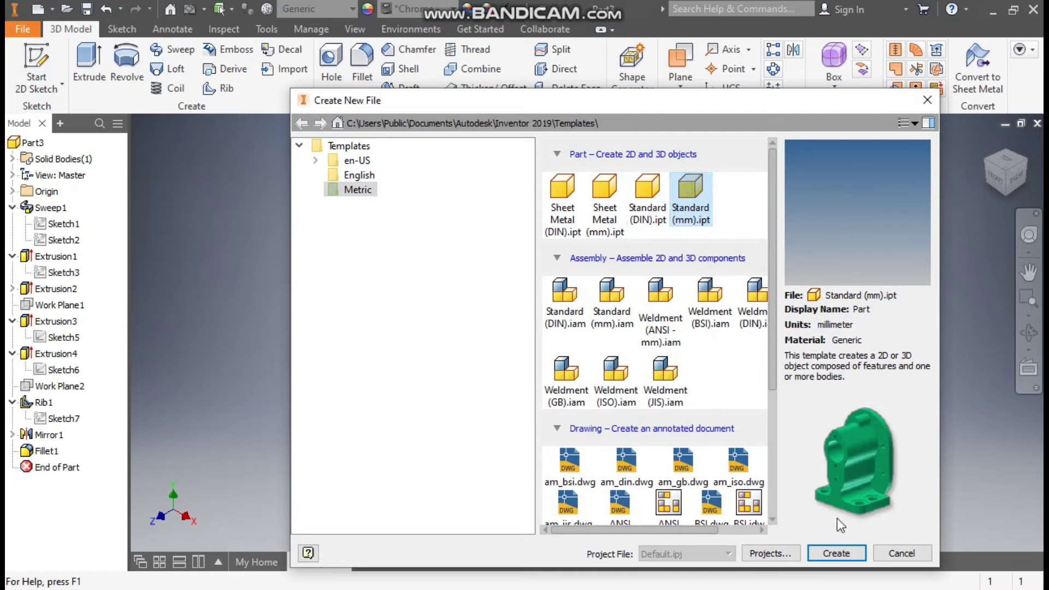
Step: Create a new part from the Standard (mm).ipt template and start a 2D sketch on the YZ plane
click(835, 553)
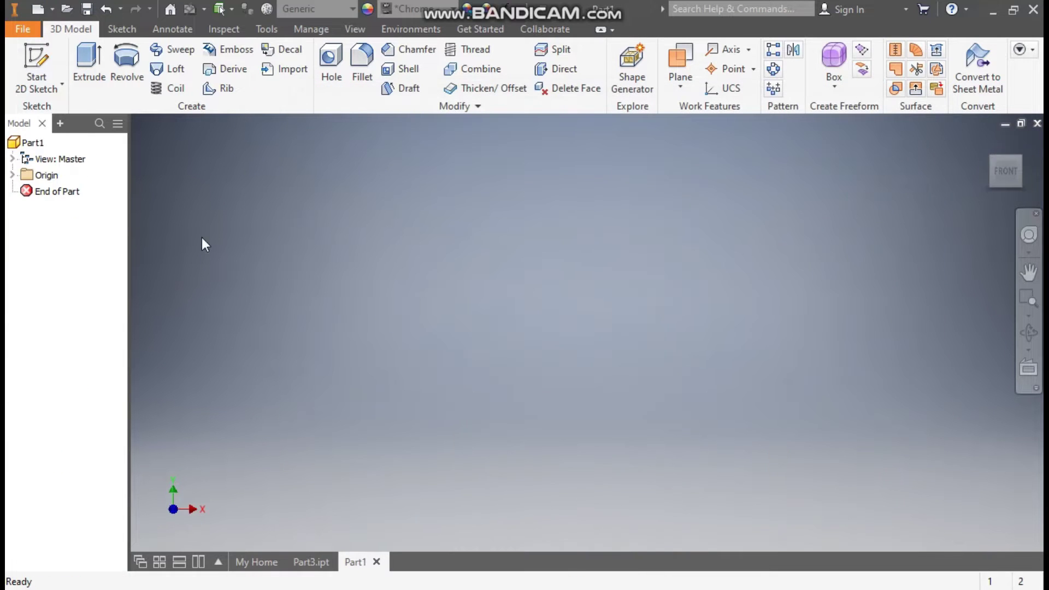
click(39, 76)
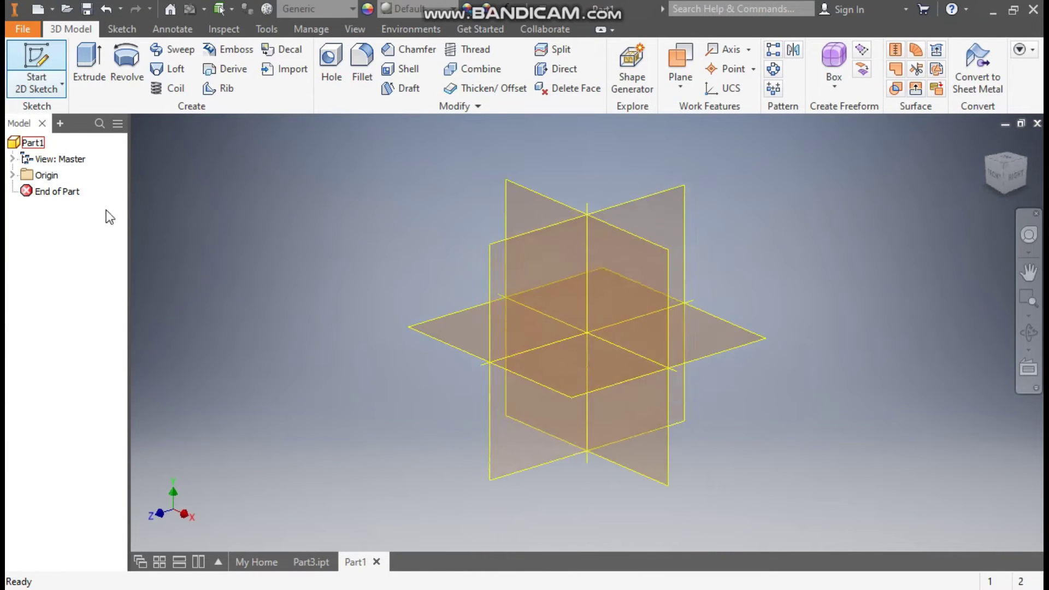
click(544, 233)
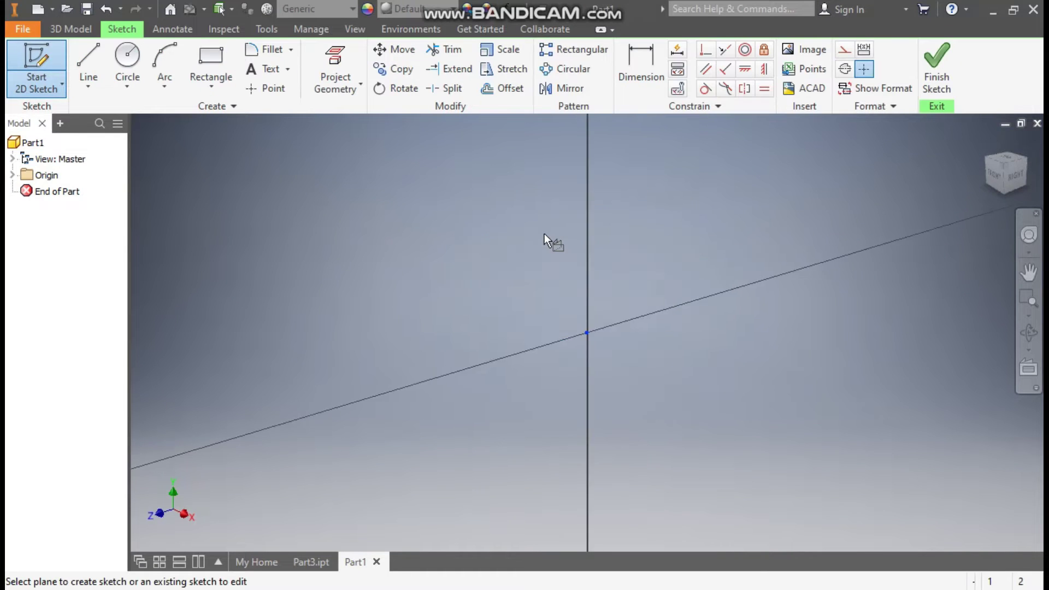
Step: Sketch a horizontal line about 49 mm long from the origin and a vertical line about 34 mm up from its end
click(88, 61)
click(586, 333)
mouse_move(772, 351)
middle_down()
mouse_move(581, 388)
mouse_move(519, 417)
middle_up()
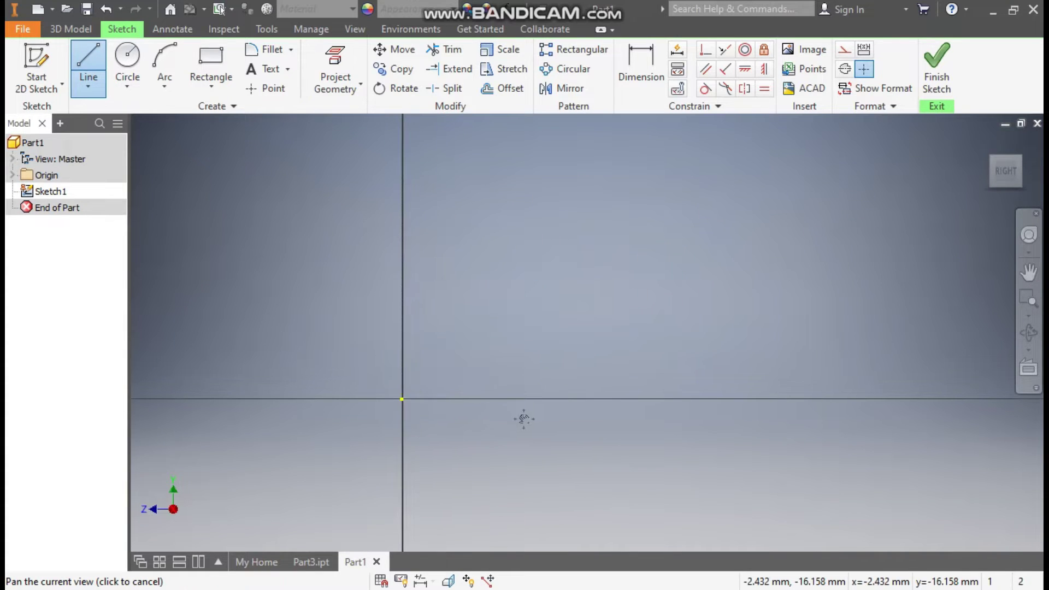
click(772, 398)
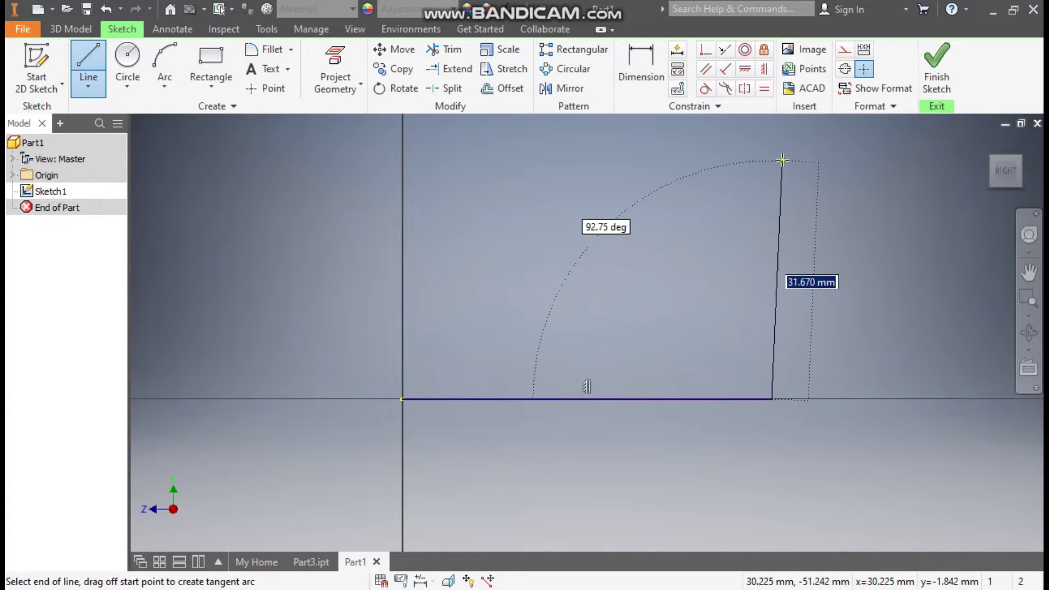
click(771, 146)
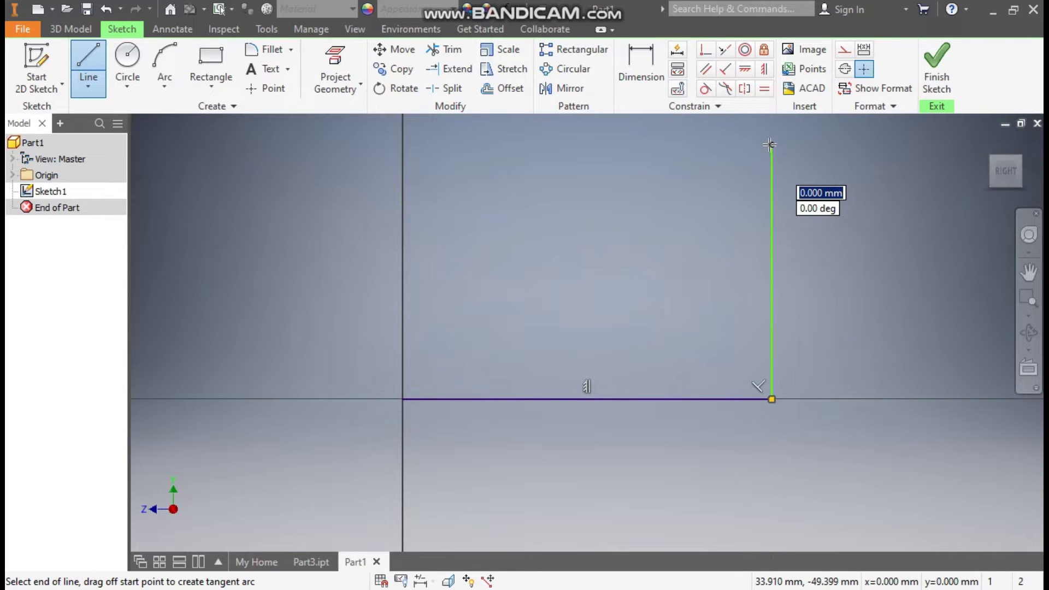
key(Escape)
Step: Dimension the vertical line's length to 225 mm
click(634, 66)
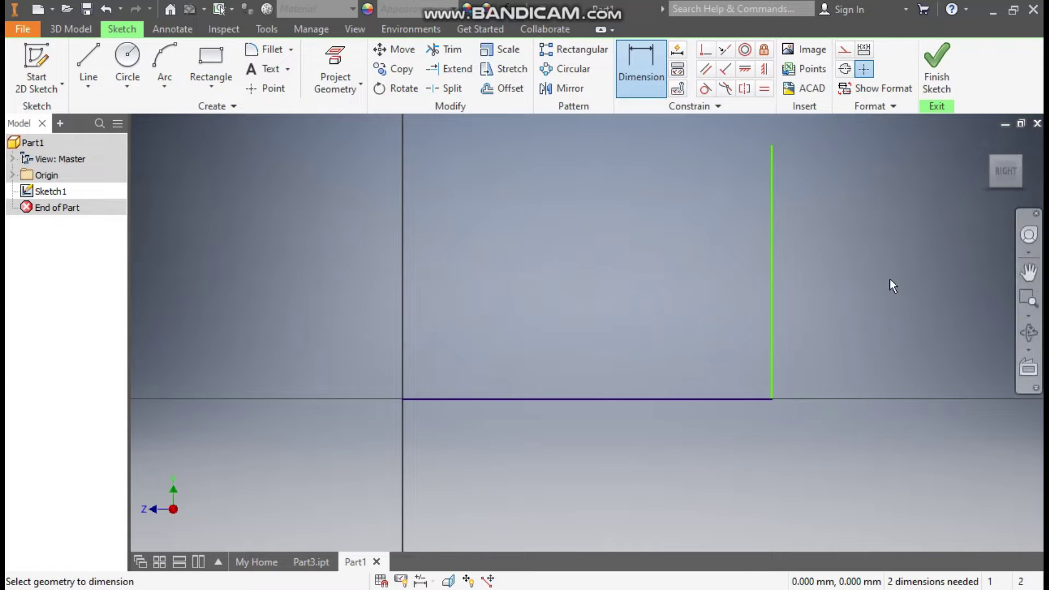
click(771, 245)
click(824, 247)
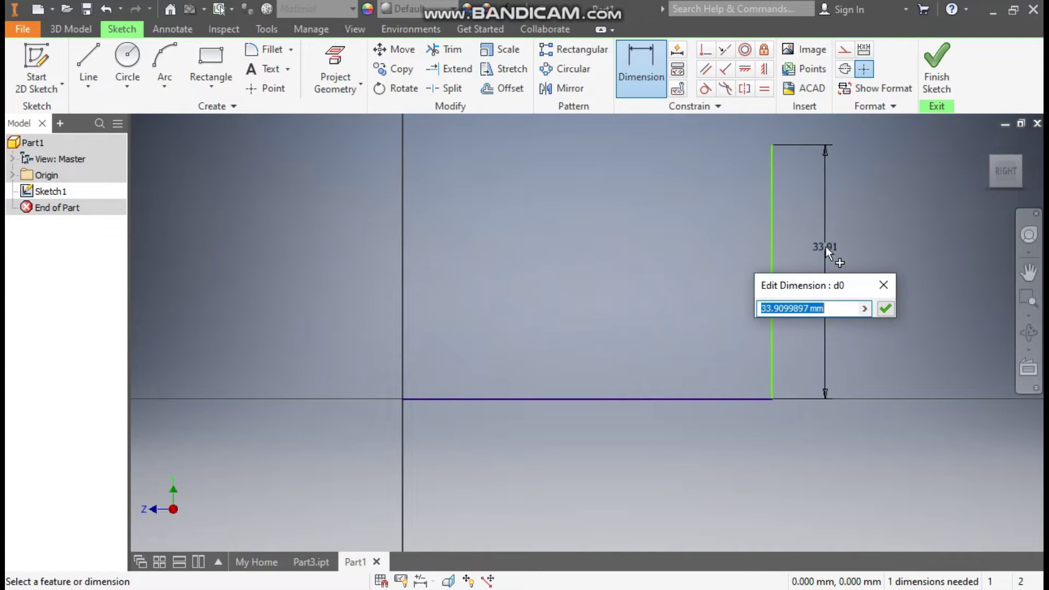
text(225)
key(Return)
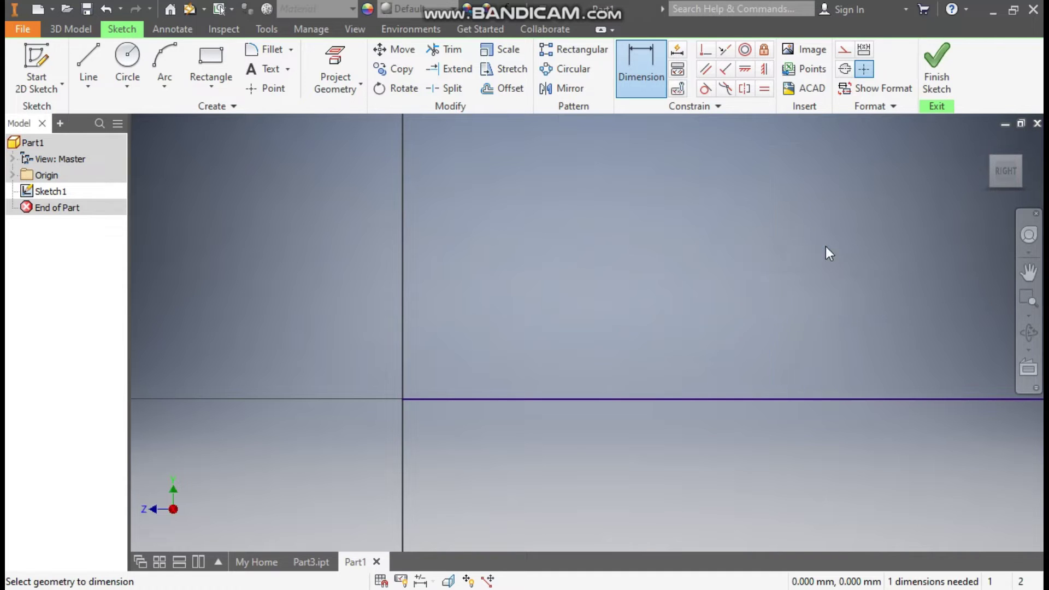
Step: Dimension the horizontal line's length to 325 mm
scroll(605, 277, down, 5)
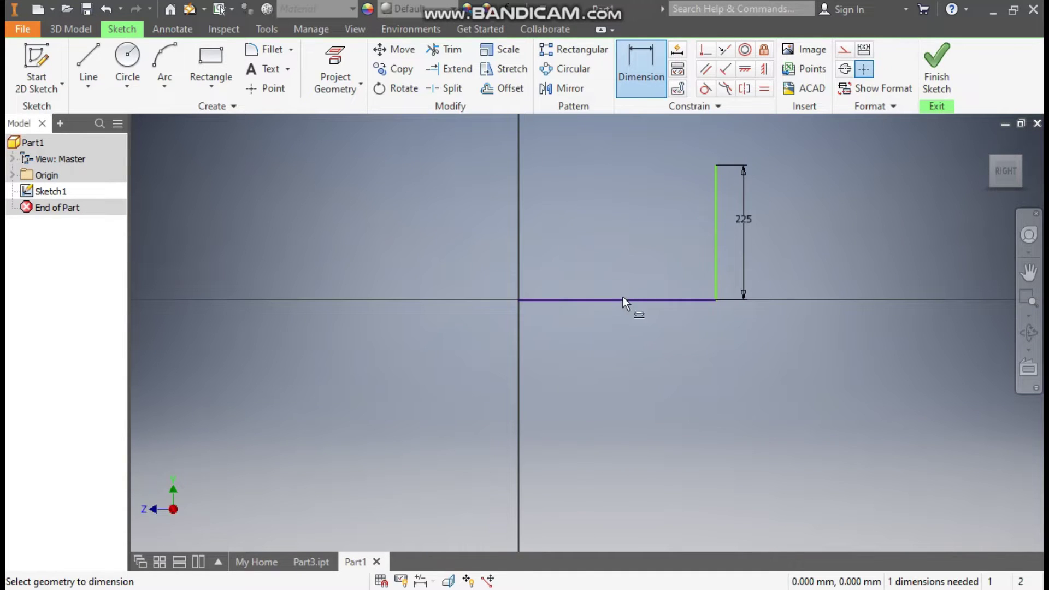
click(635, 299)
click(635, 329)
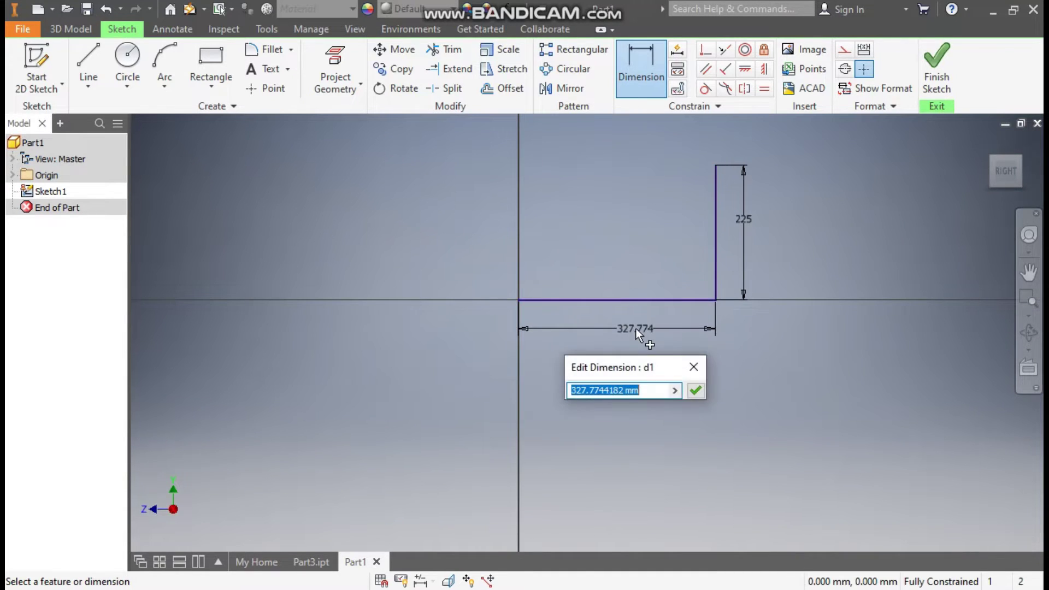
text(325)
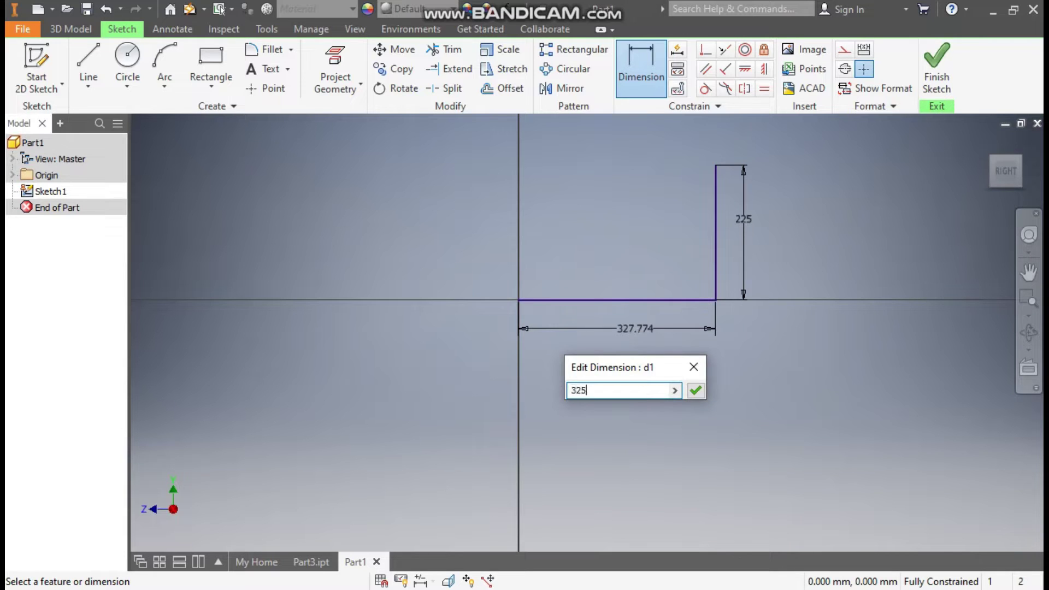
key(Return)
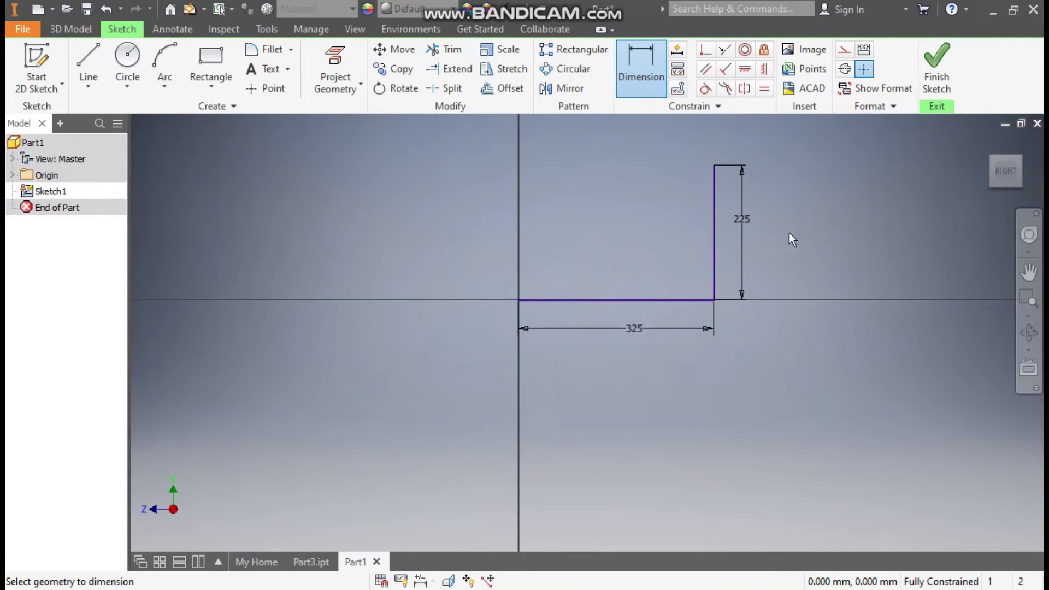
Step: Round the corner between the two lines with a 90 mm sketch fillet and finish the sketch
click(266, 49)
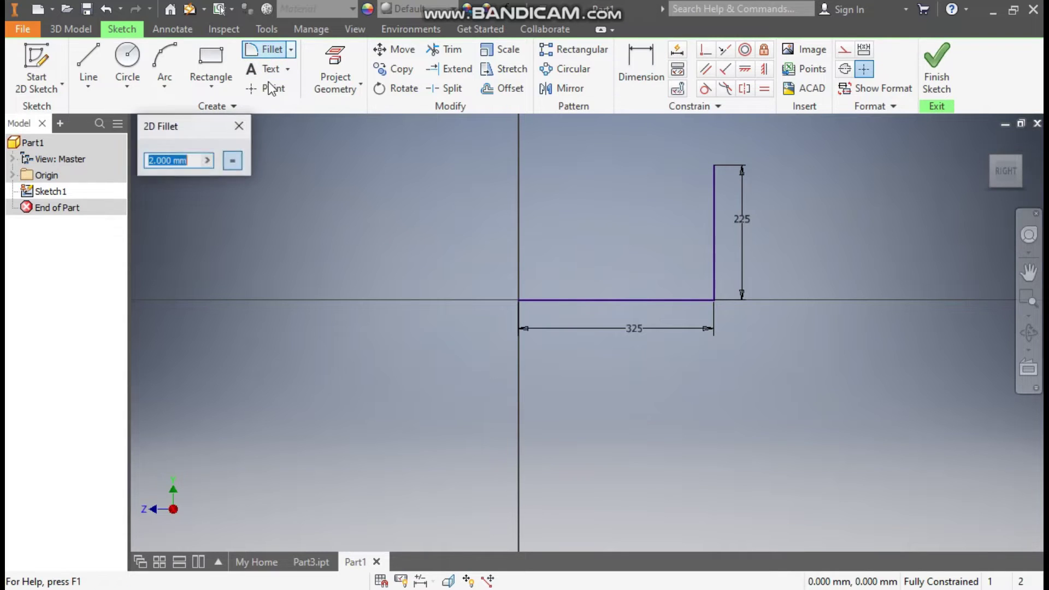
text(90)
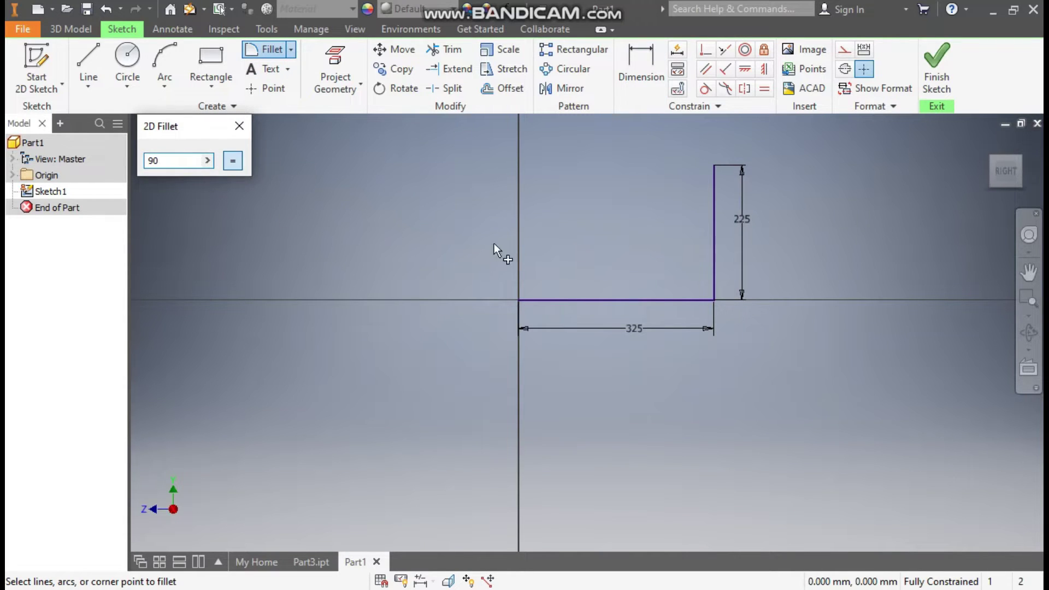
click(715, 261)
click(702, 302)
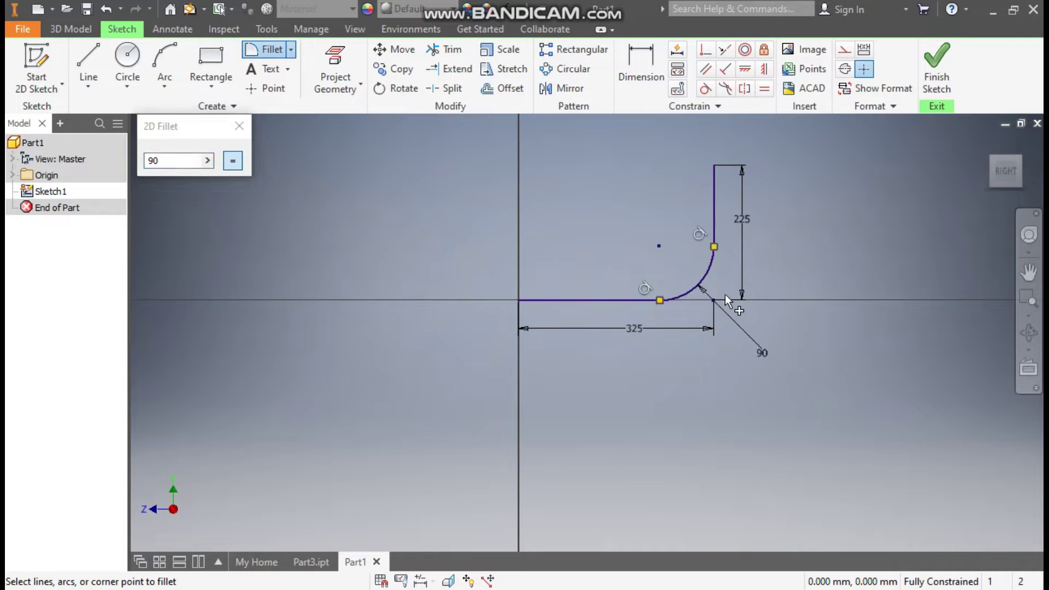
click(238, 129)
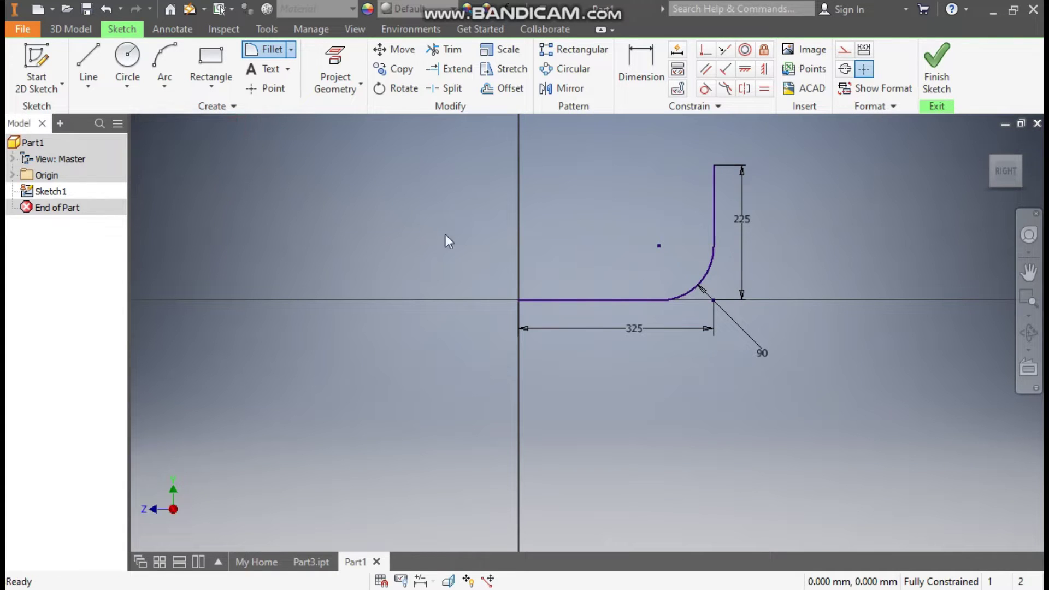
click(936, 69)
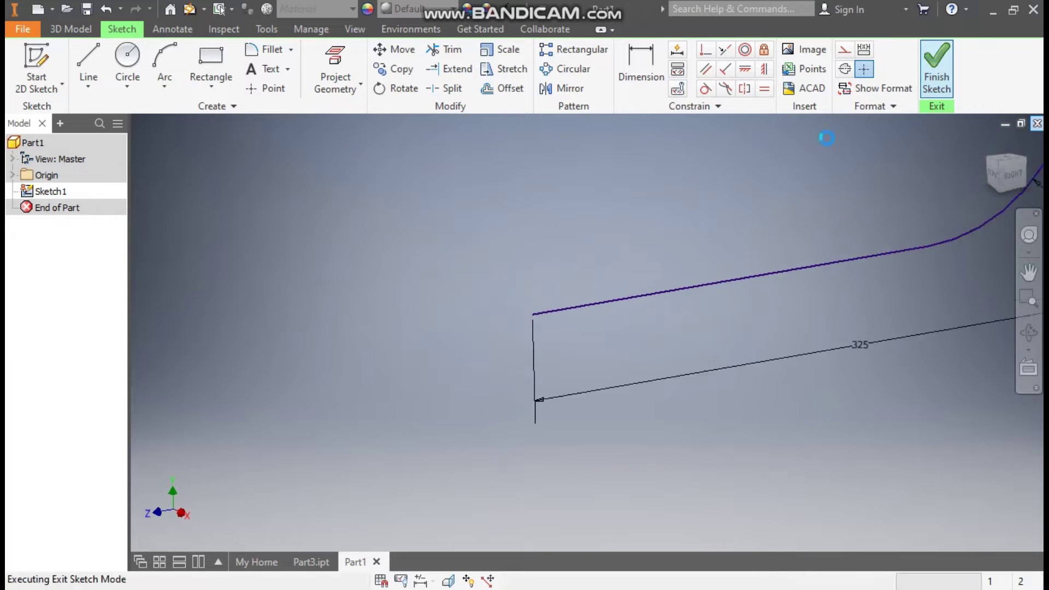
Step: Start a new sketch on the XY origin plane, at the free end of the horizontal path line
drag(568, 362, 573, 361)
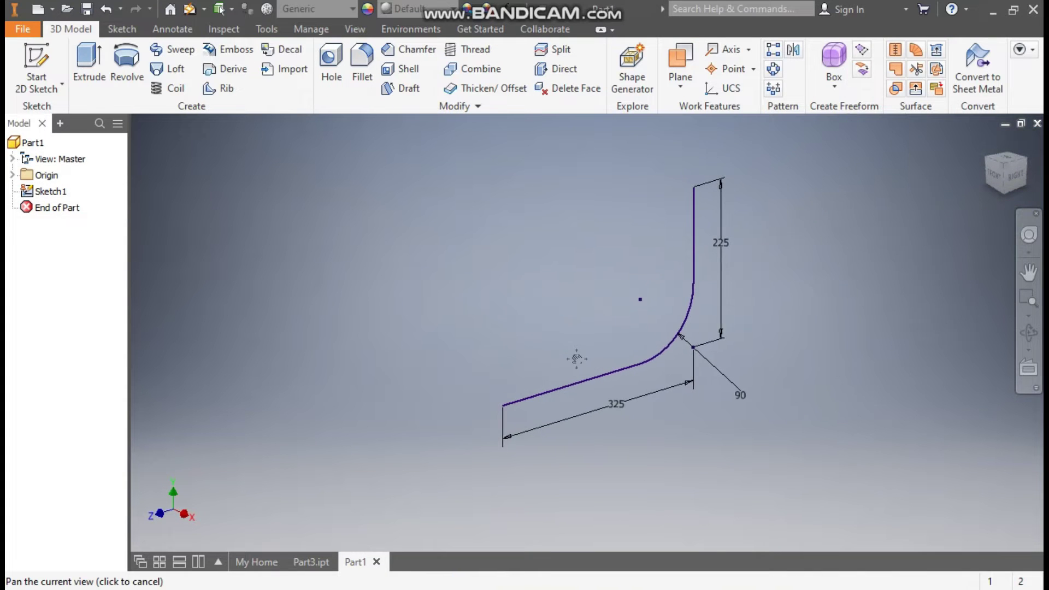
click(12, 175)
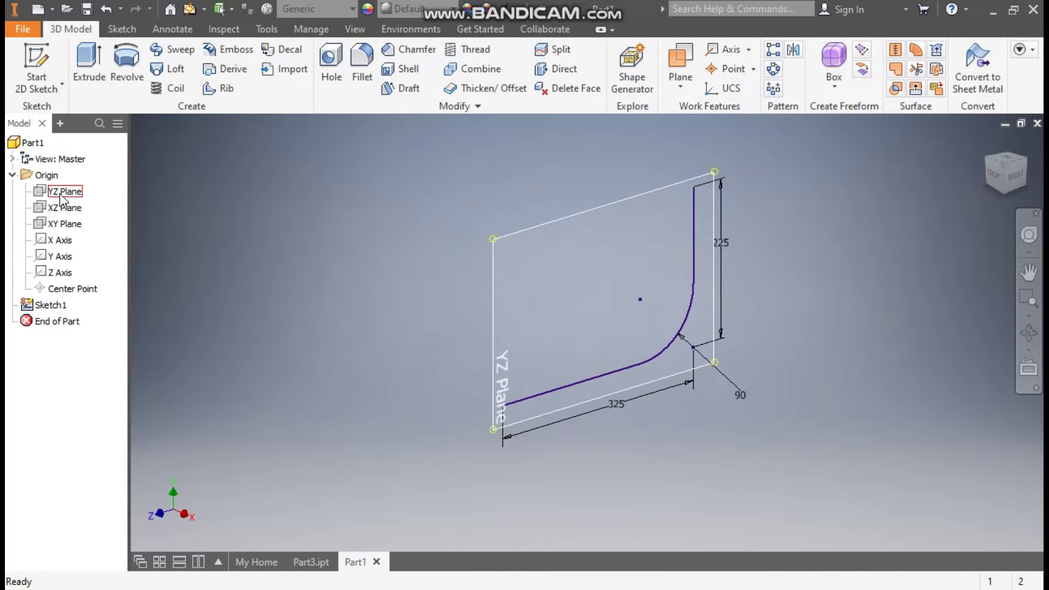
click(57, 224)
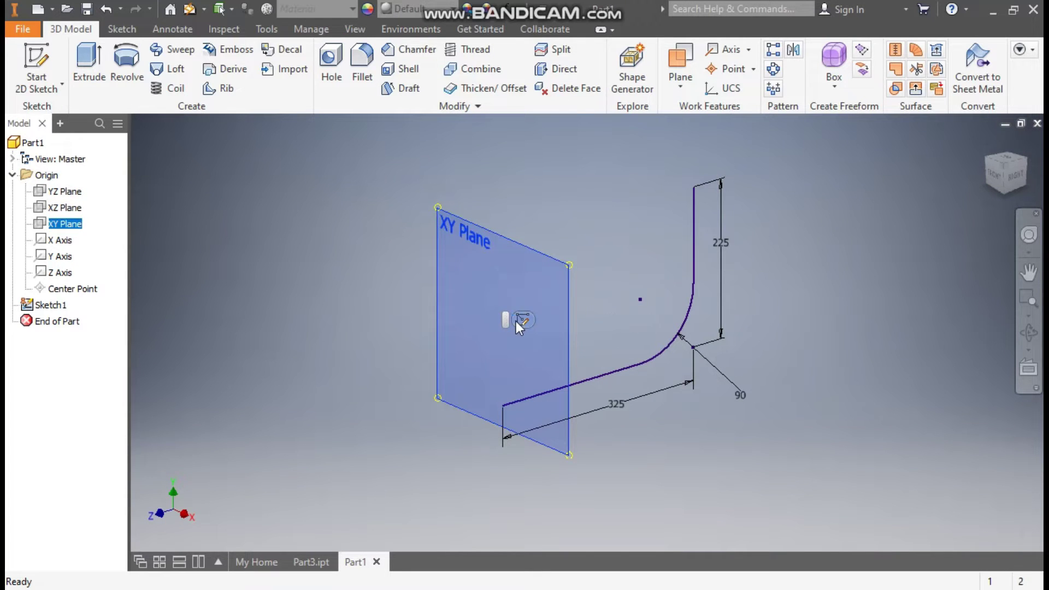
click(520, 320)
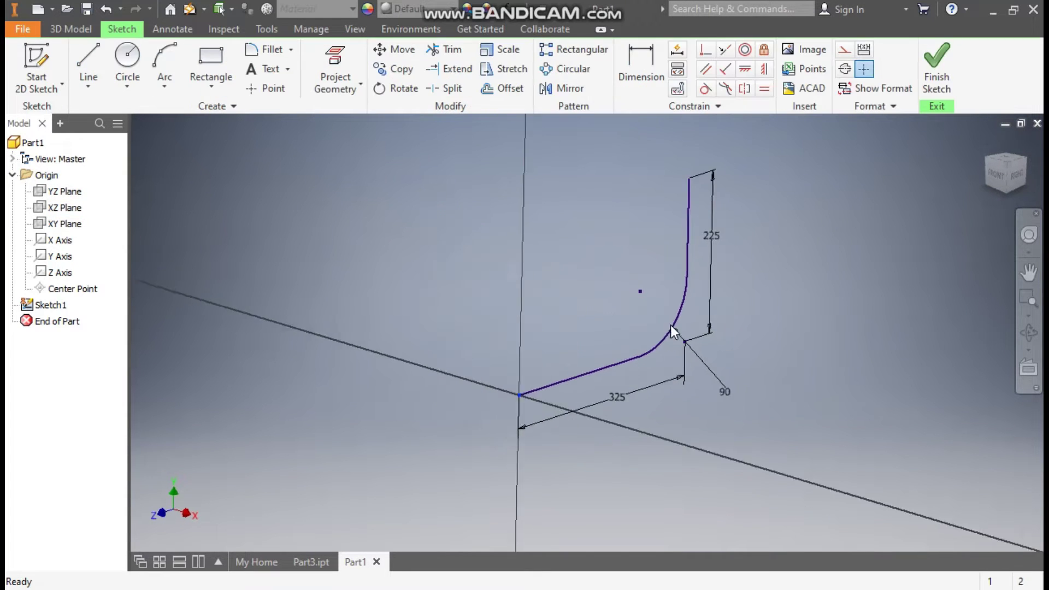
Step: Draw two concentric circles centred on the origin, the outer one about 128 mm in diameter
click(128, 60)
click(586, 332)
click(553, 297)
click(587, 332)
click(613, 314)
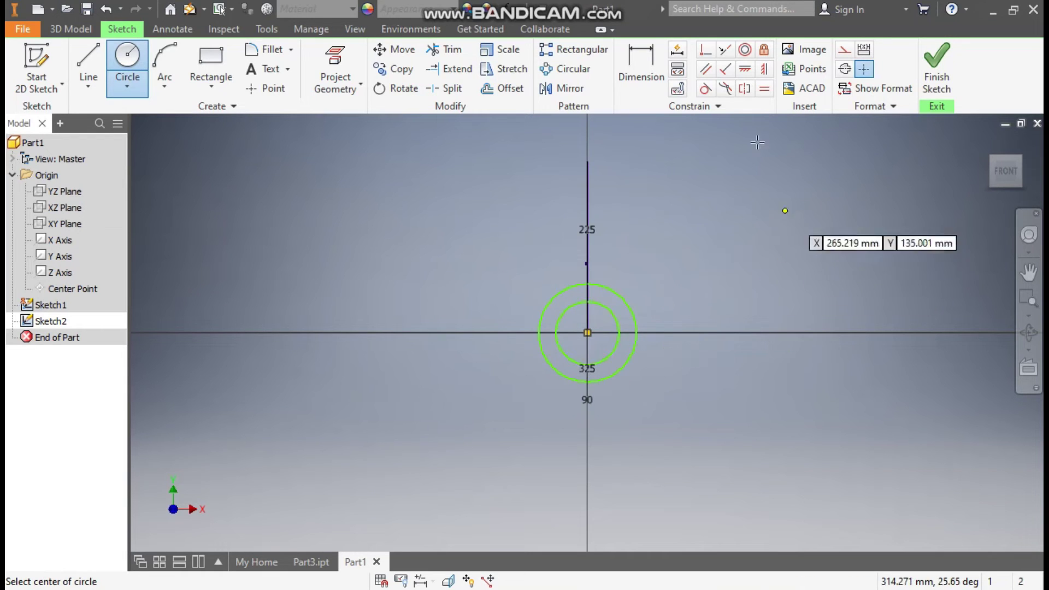
Step: Dimension the outer circle's diameter to 65 mm
click(656, 70)
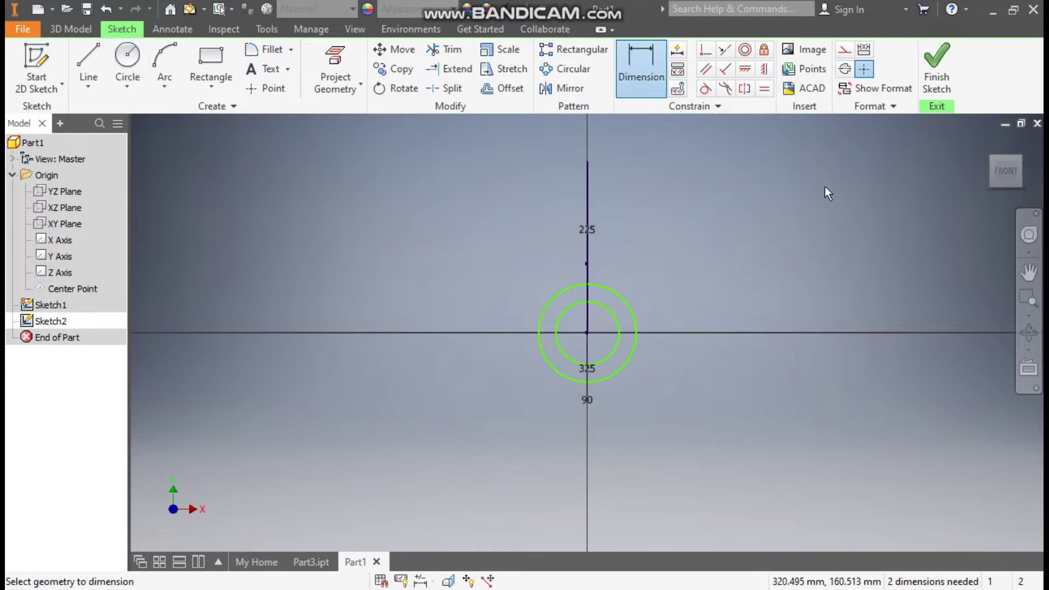
click(623, 296)
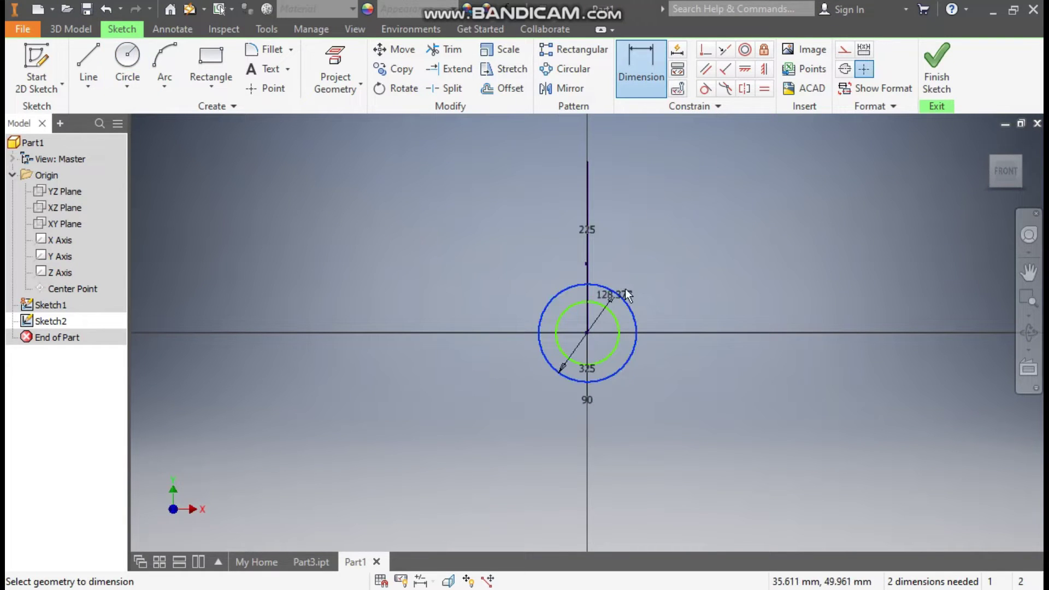
click(647, 248)
text(65)
key(Return)
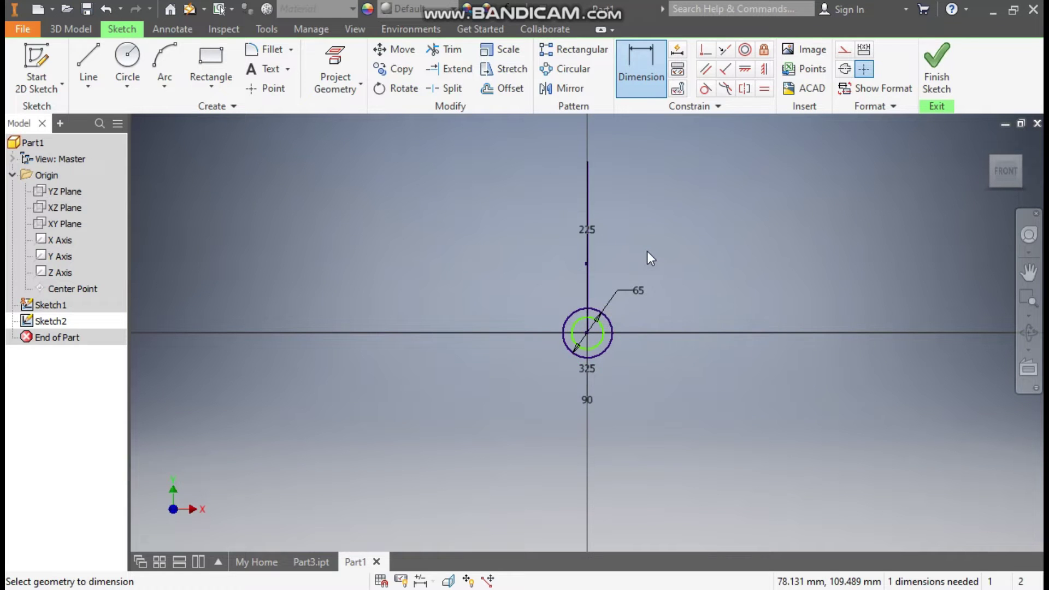
Step: Dimension the inner circle's diameter to 45 mm and finish the sketch
scroll(586, 358, up, 3)
click(615, 300)
click(670, 269)
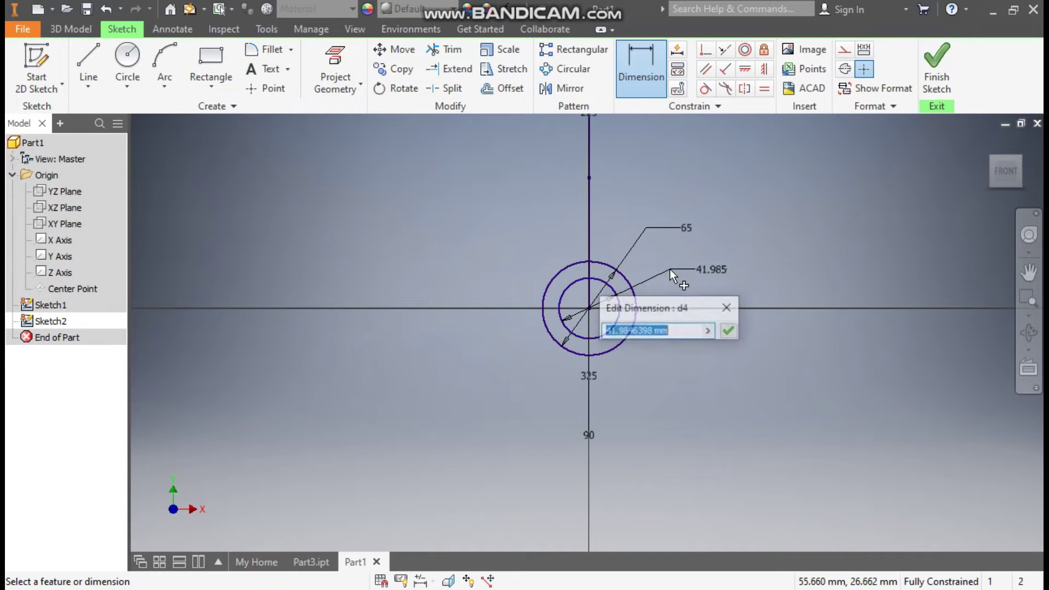
text(45)
key(Return)
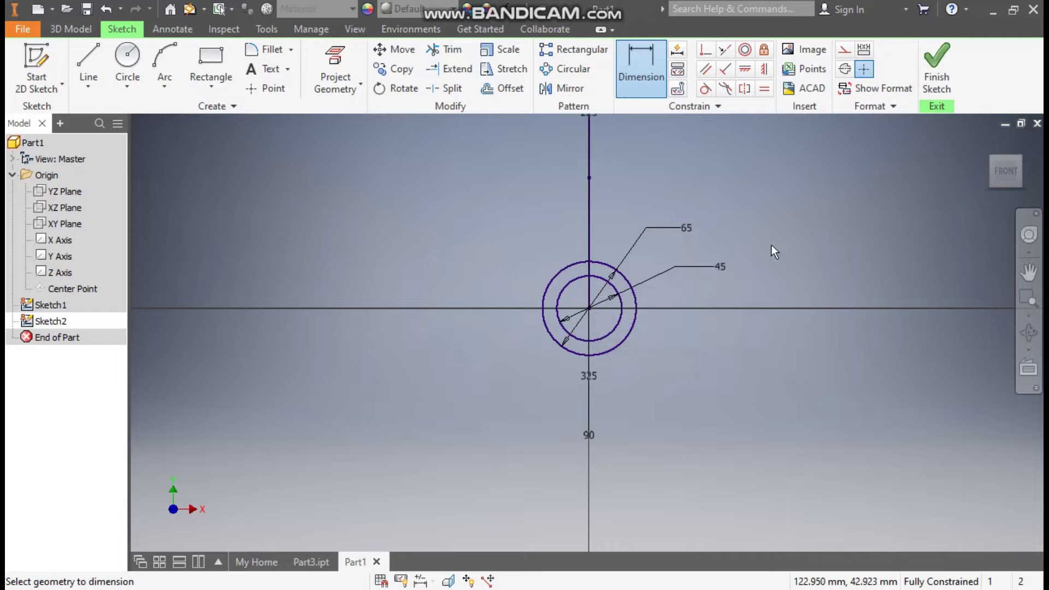
click(932, 64)
Step: Sweep the ring profile between the two circles along the filleted L-shaped path into a solid pipe
click(171, 49)
scroll(490, 394, down, 5)
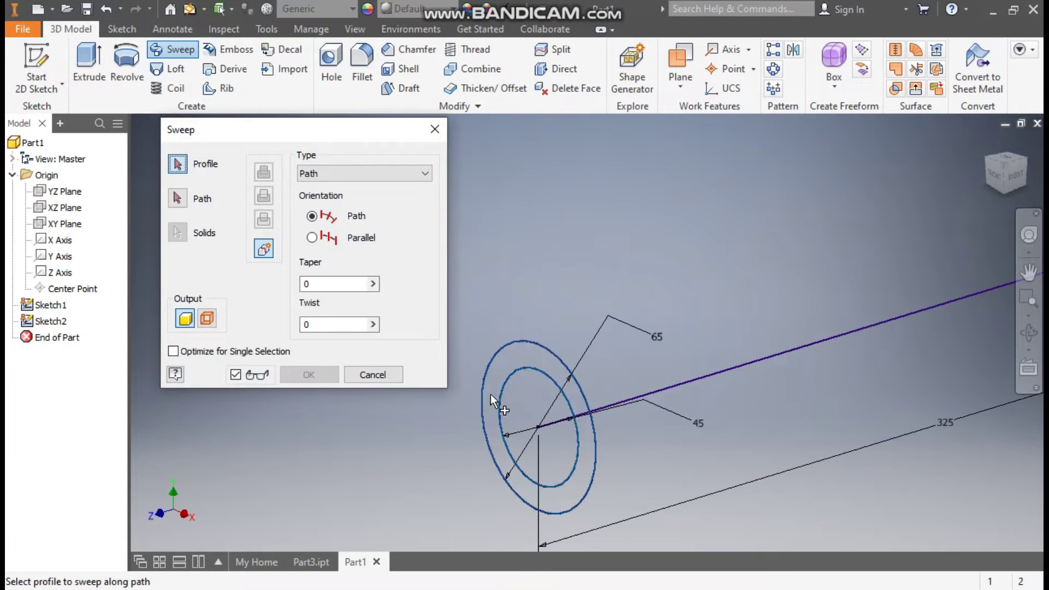
click(180, 201)
scroll(548, 264, up, 3)
click(628, 327)
middle_drag(643, 271, 578, 371)
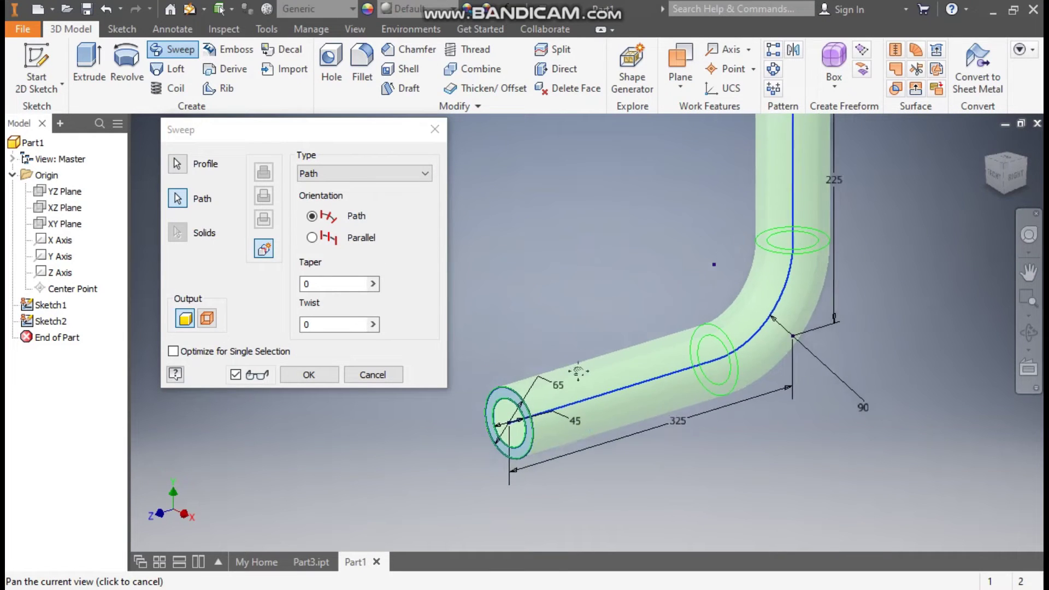
scroll(578, 371, up, 2)
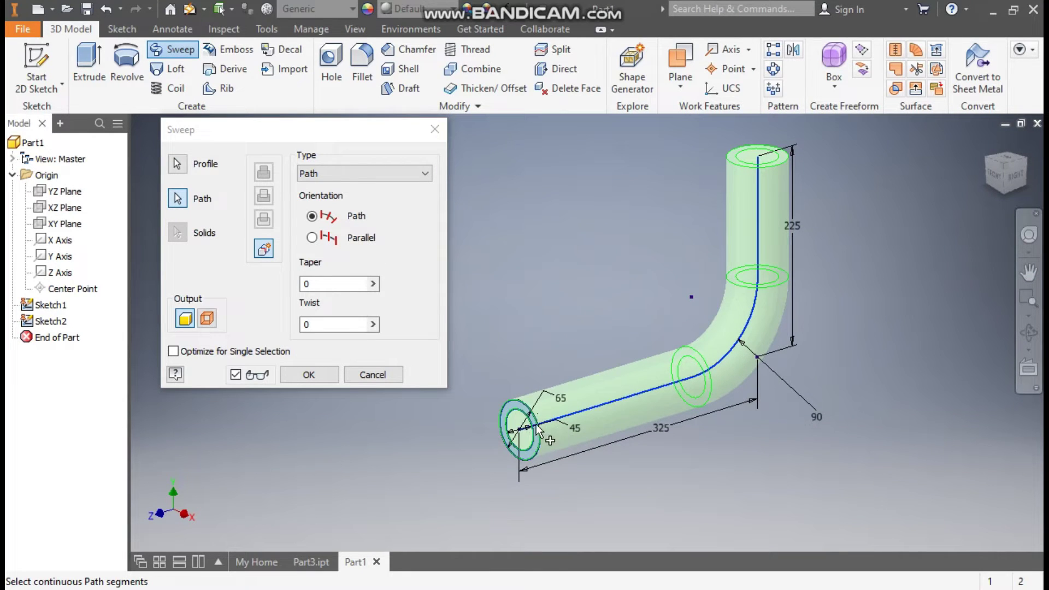
click(308, 374)
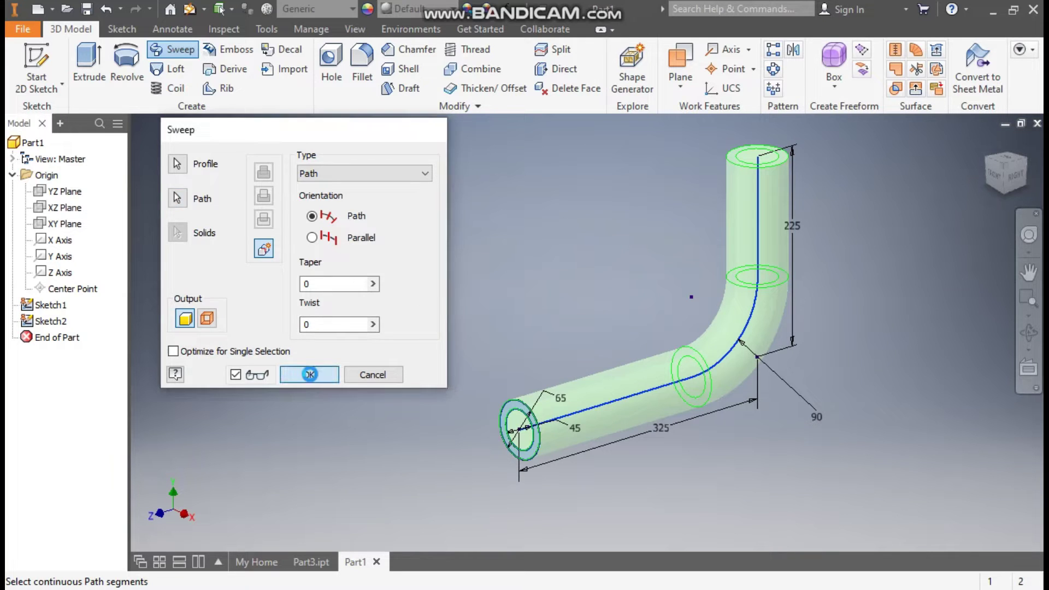
Step: Consult the finished model in Part3.ipt and start a sketch in Part1 on the ring-shaped end face of the horizontal pipe leg
click(334, 558)
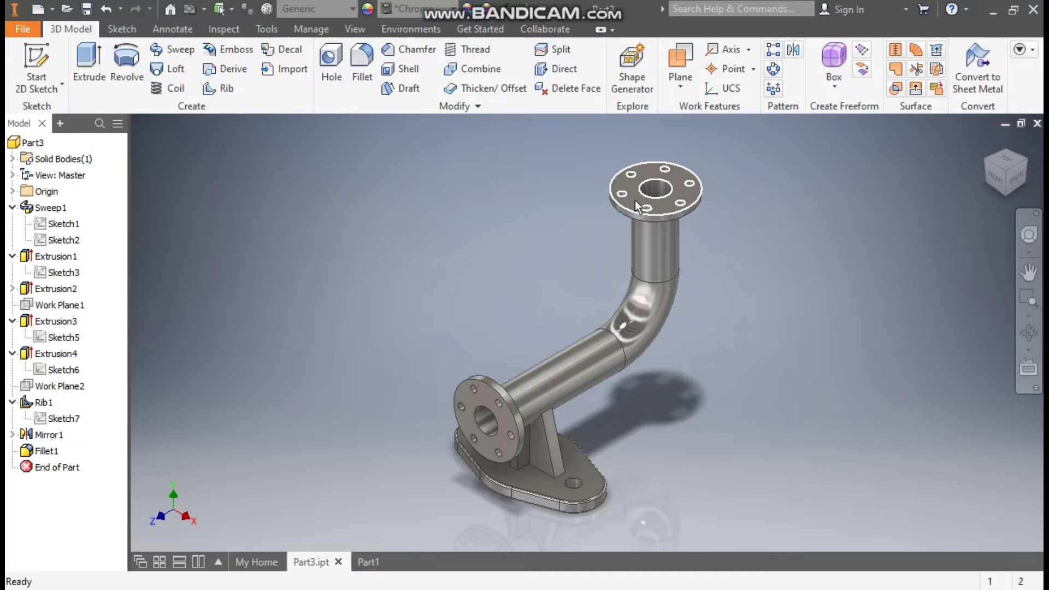
click(372, 564)
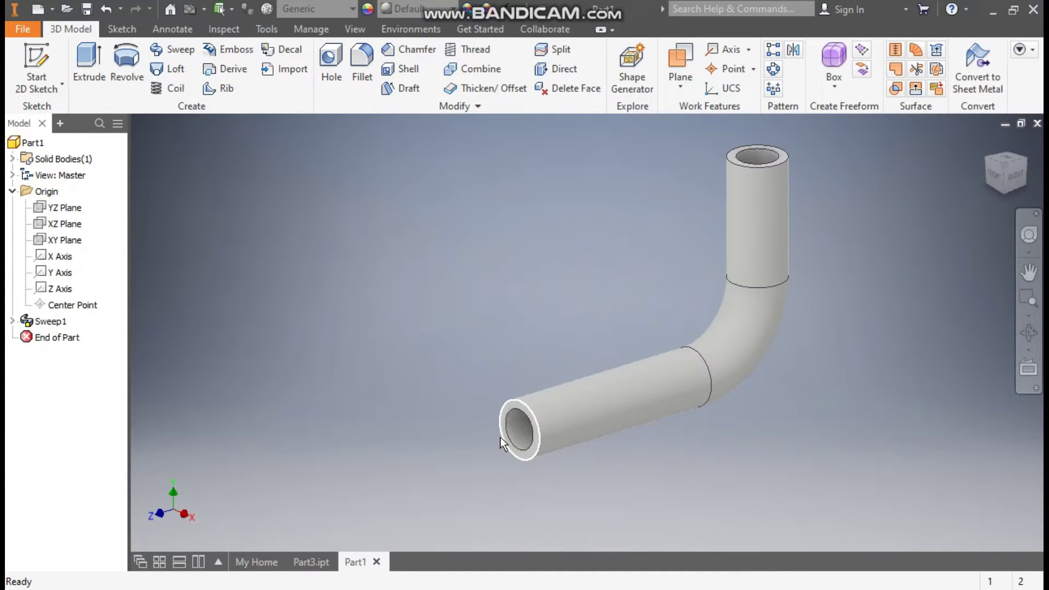
scroll(508, 420, up, 4)
click(523, 376)
click(566, 361)
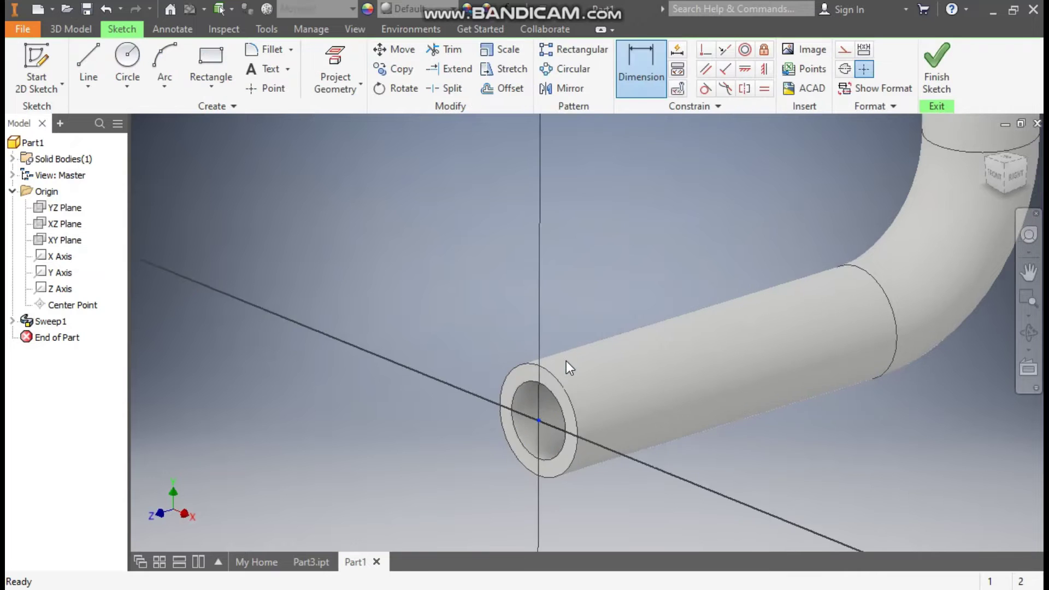
Step: Draw two circles of 125 mm and 95 mm diameter, both centred on the pipe's end face
click(127, 60)
click(587, 332)
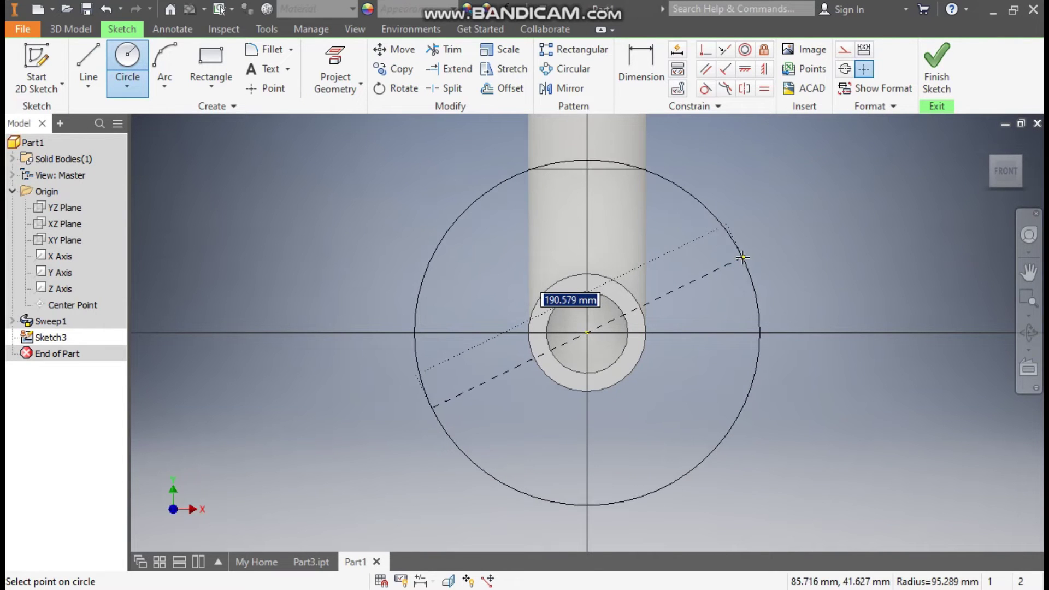
text(125)
key(Return)
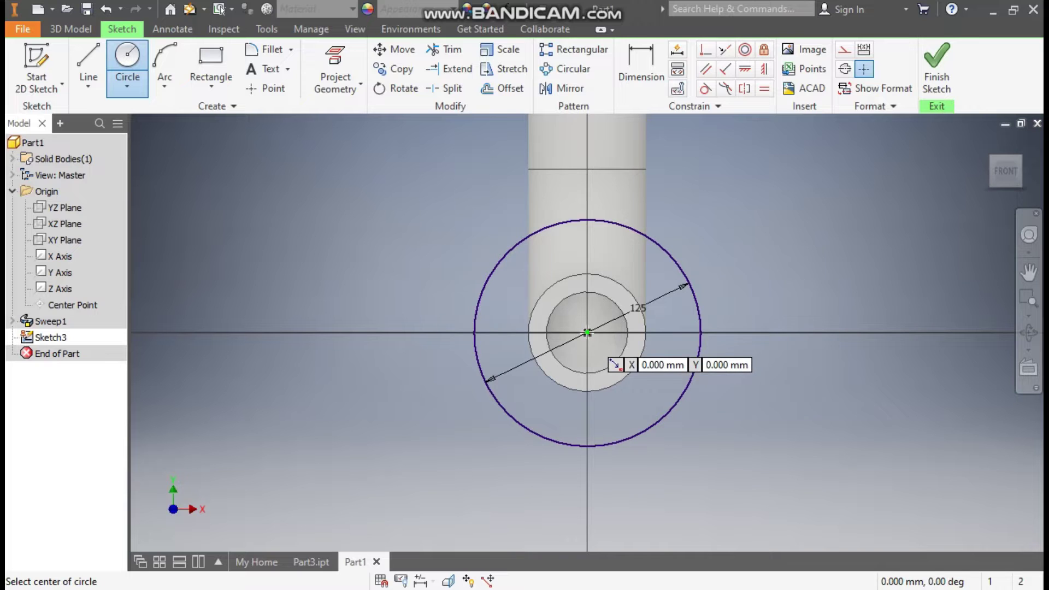
click(587, 332)
text(95)
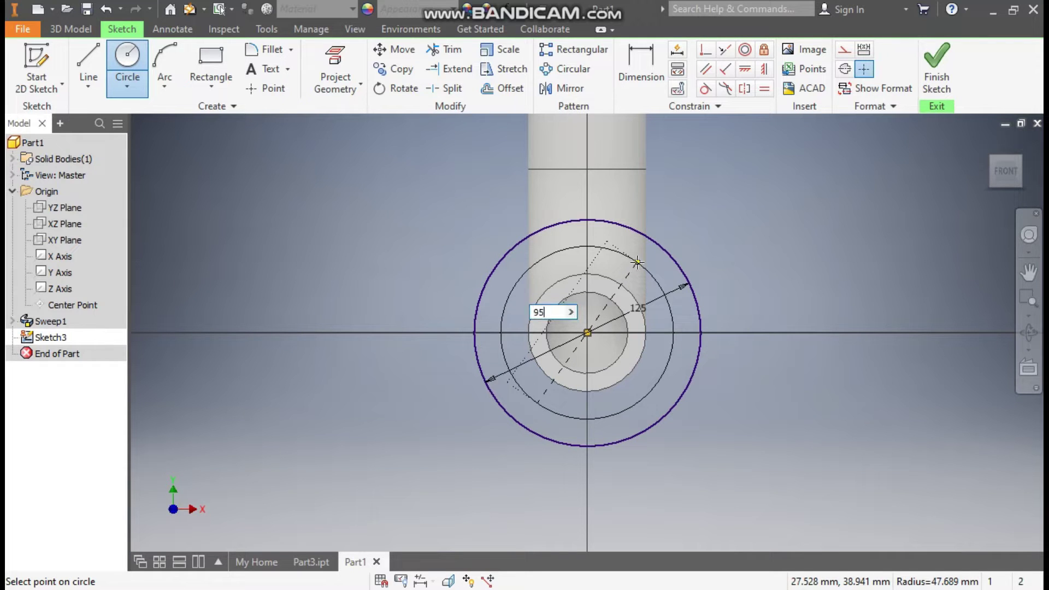
key(Return)
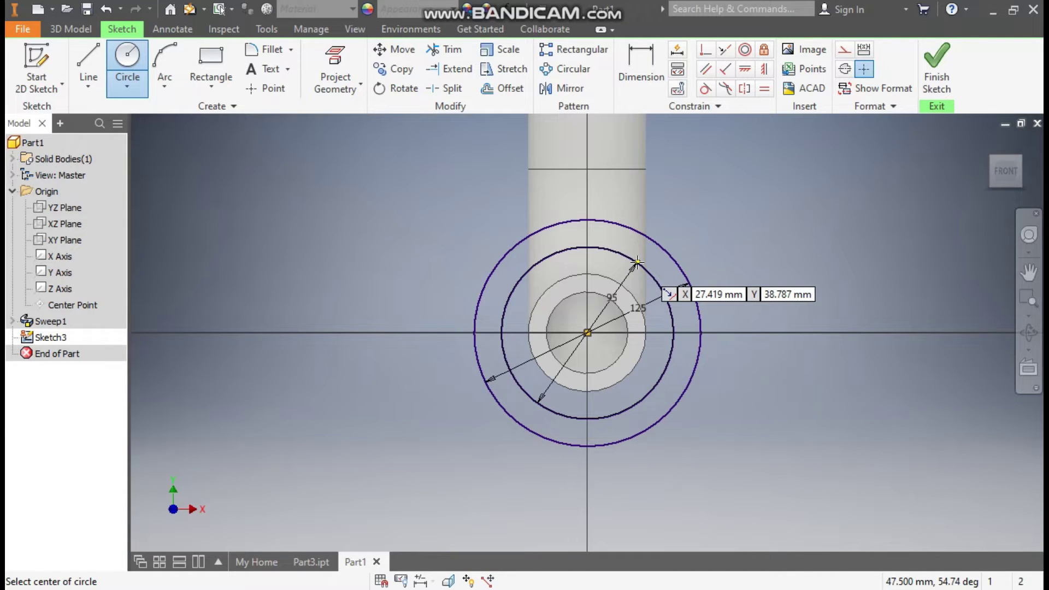
key(Escape)
Step: Convert the 95 mm circle to construction geometry as the bolt circle
click(613, 253)
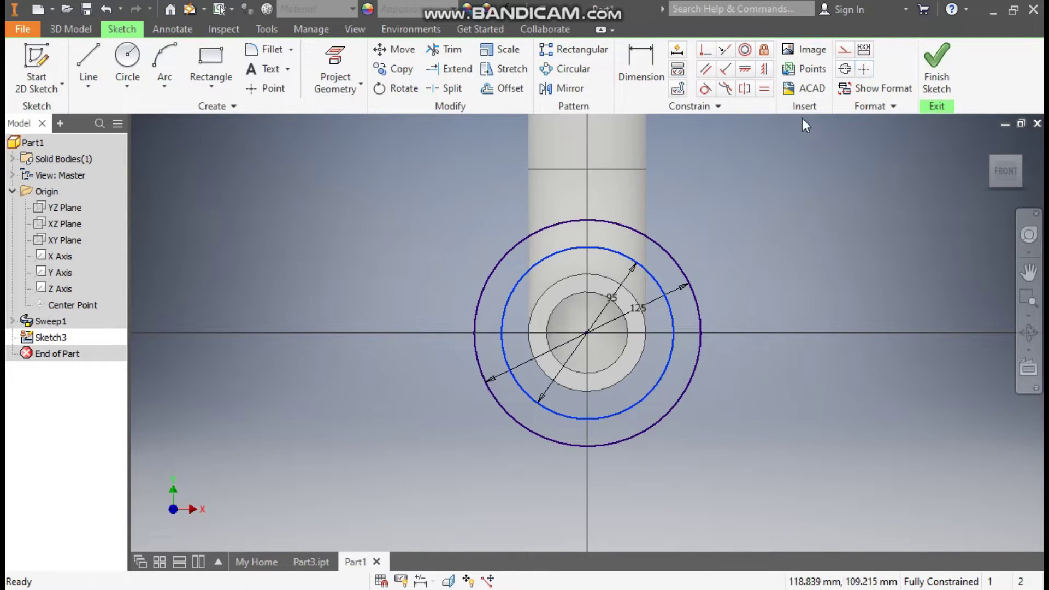
click(844, 49)
click(863, 300)
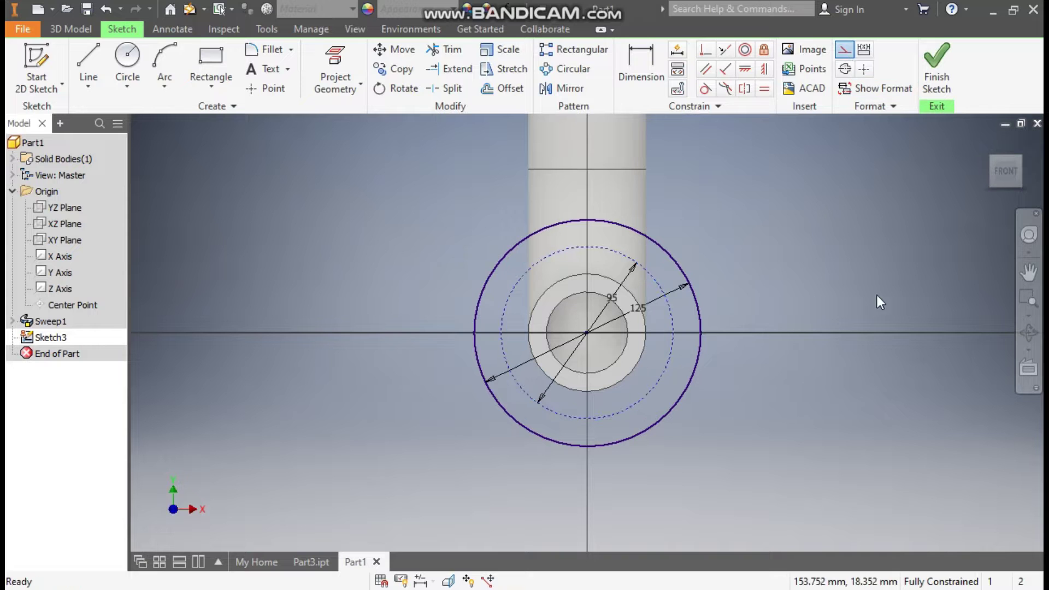
Step: Draw a 12.5 mm bolt-hole circle on the bolt circle and constrain its centre horizontally to the flange centre
click(128, 57)
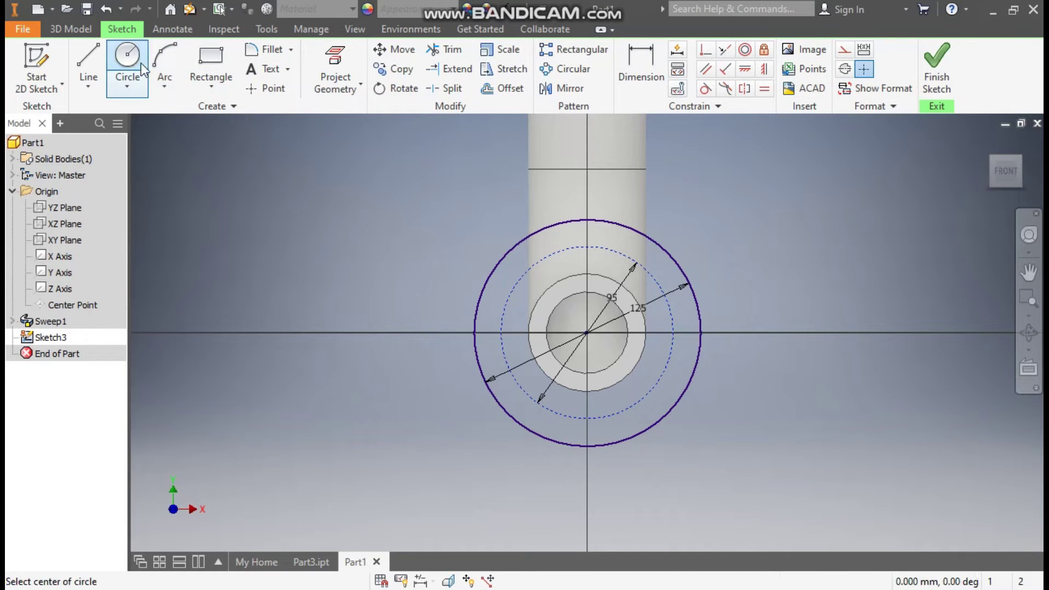
click(673, 332)
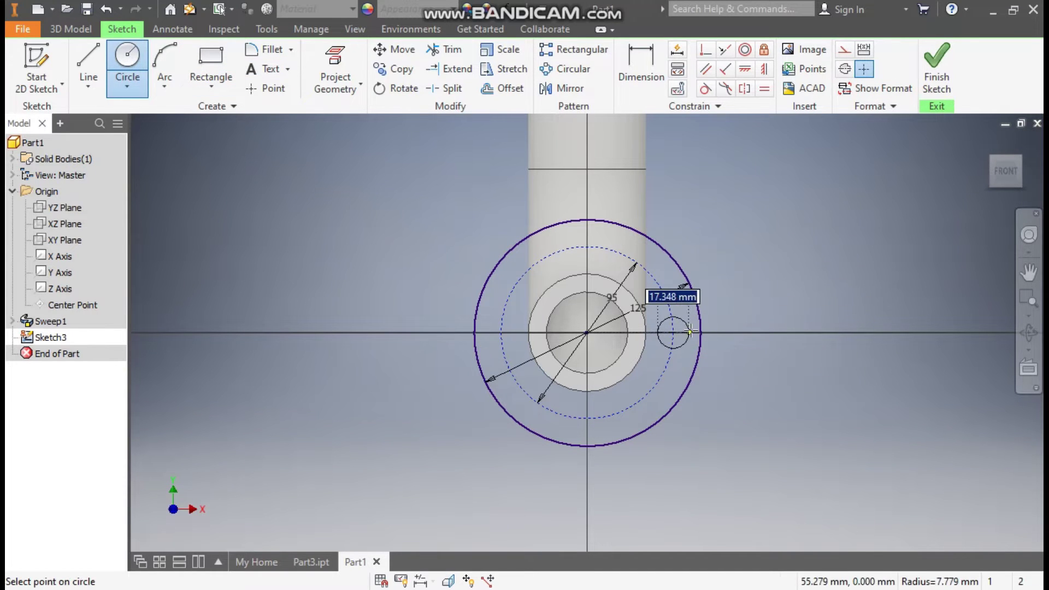
text(12.5)
key(Return)
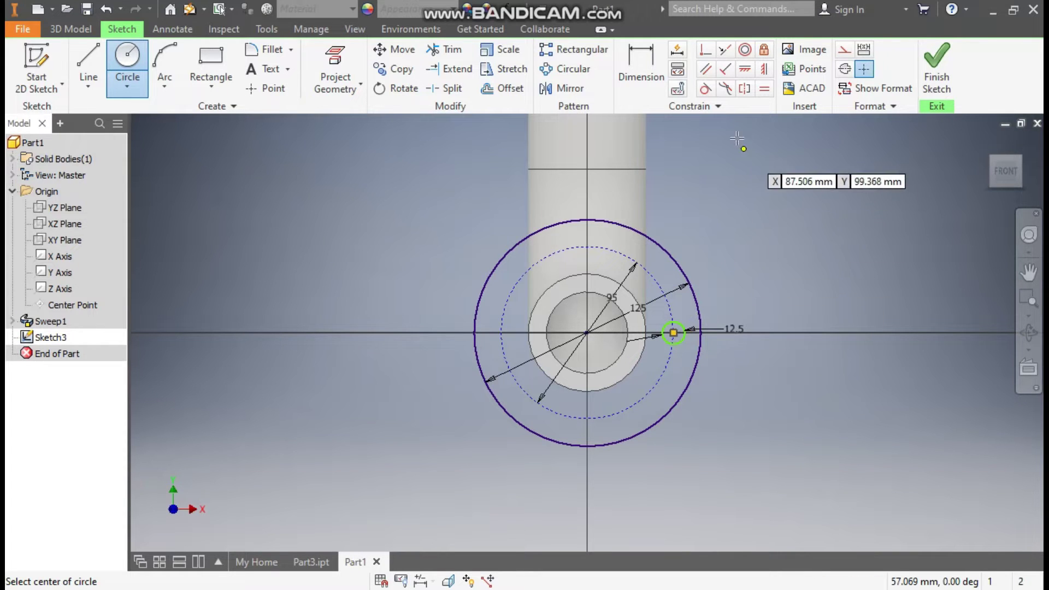
click(743, 69)
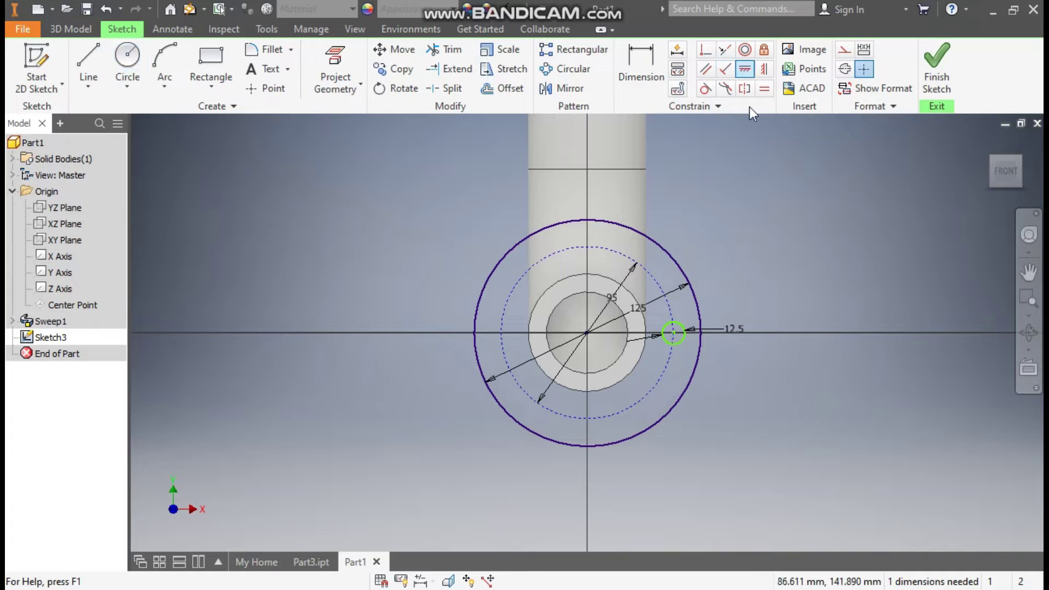
click(587, 333)
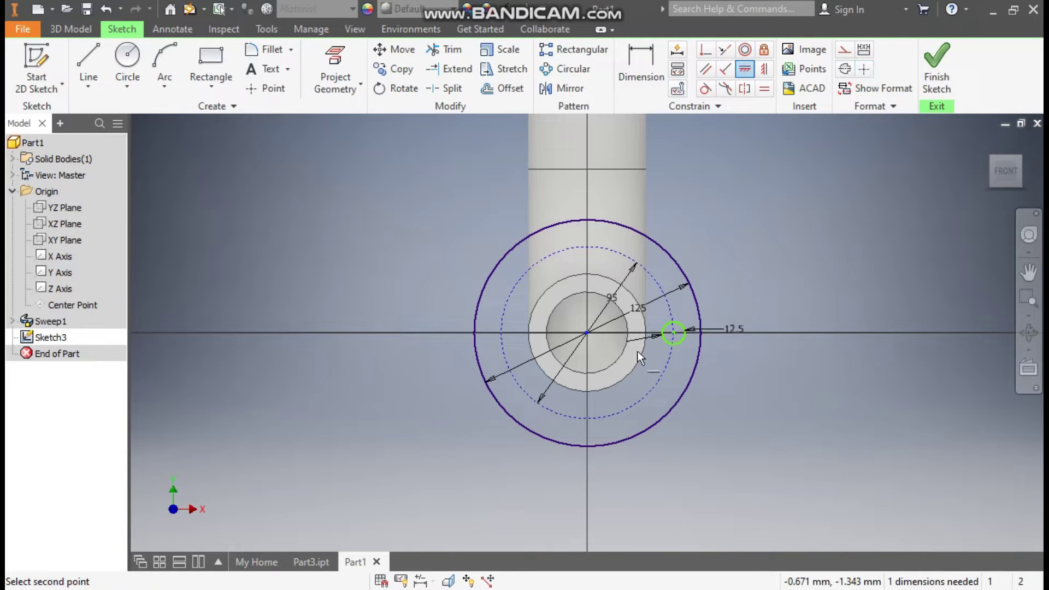
click(673, 333)
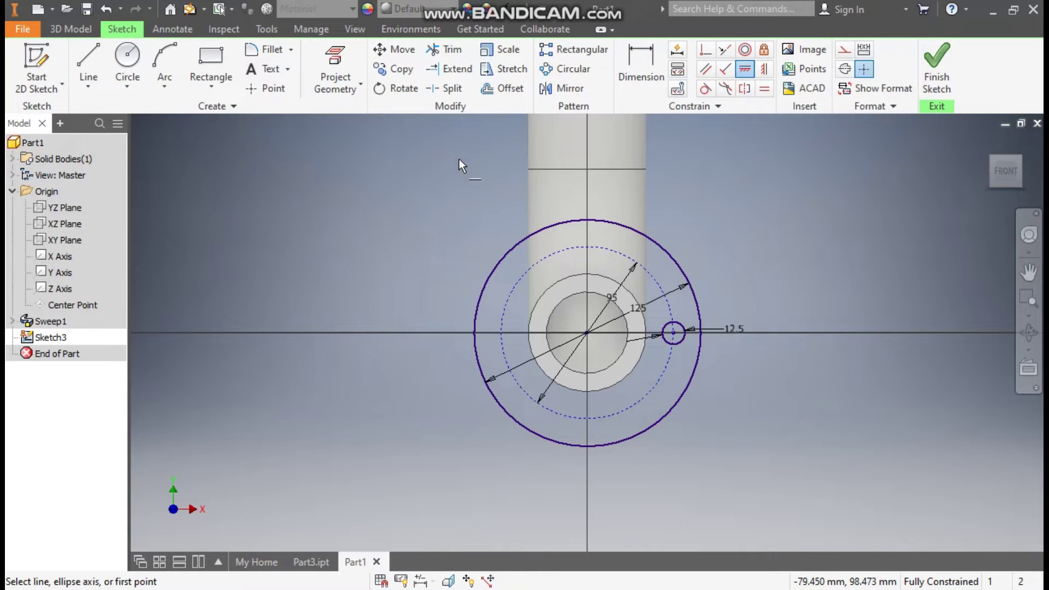
Step: Pattern the bolt-hole circle around the flange centre as 6 instances over 360 degrees
click(568, 71)
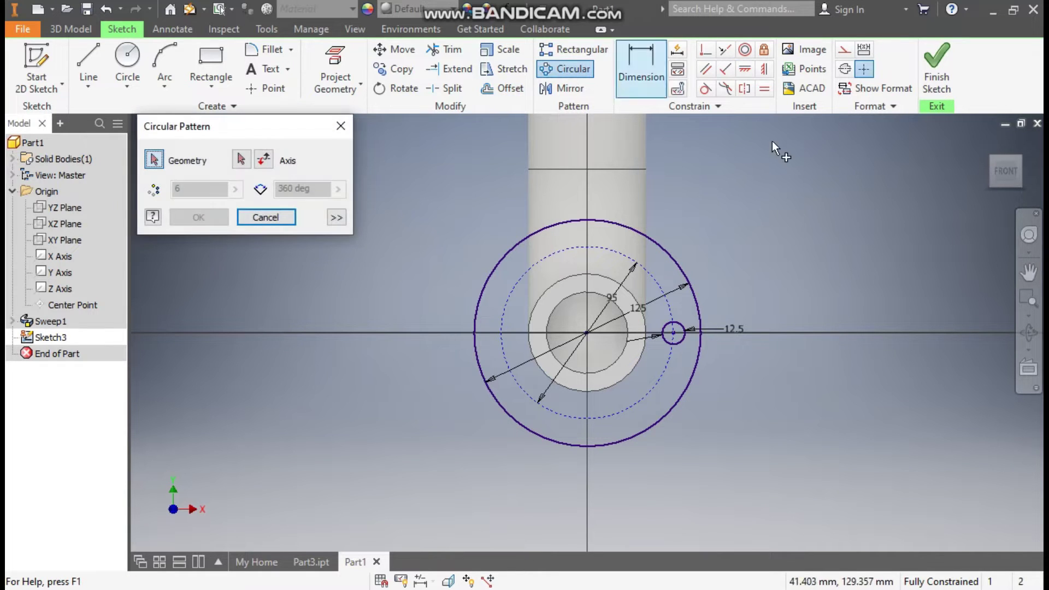
click(246, 159)
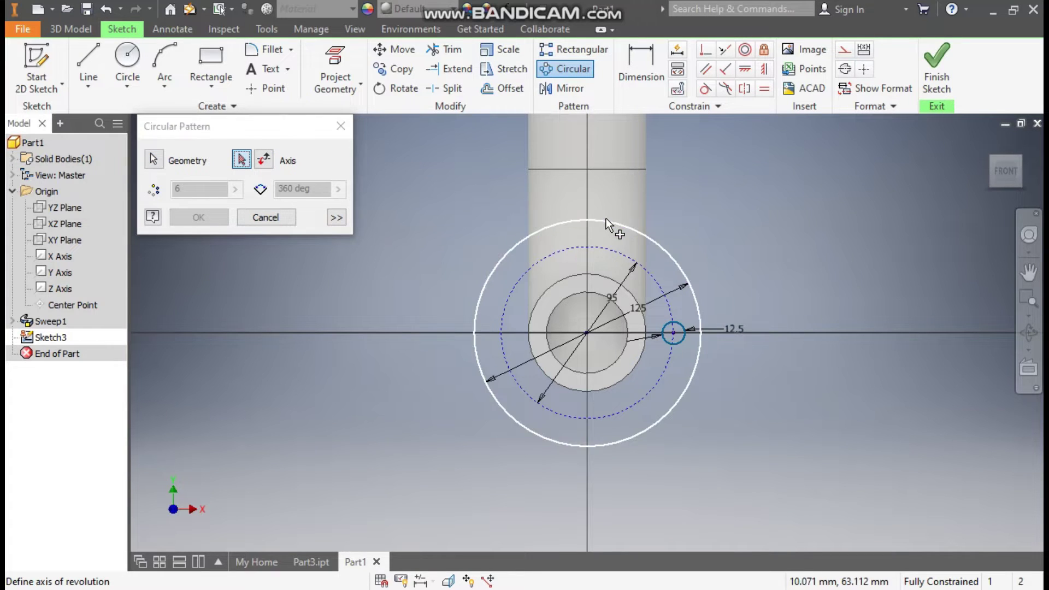
click(605, 218)
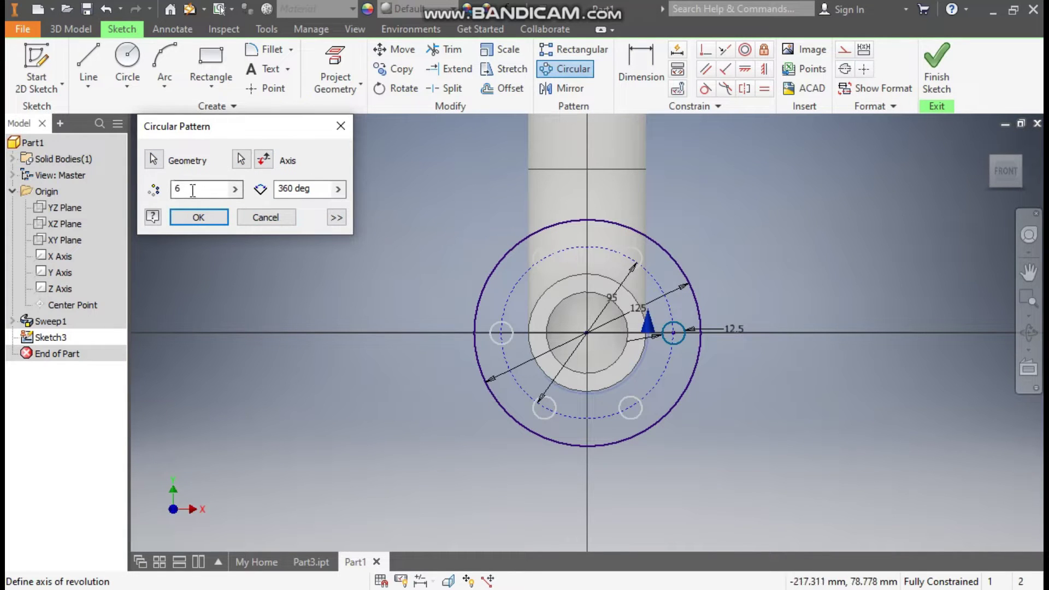
click(208, 218)
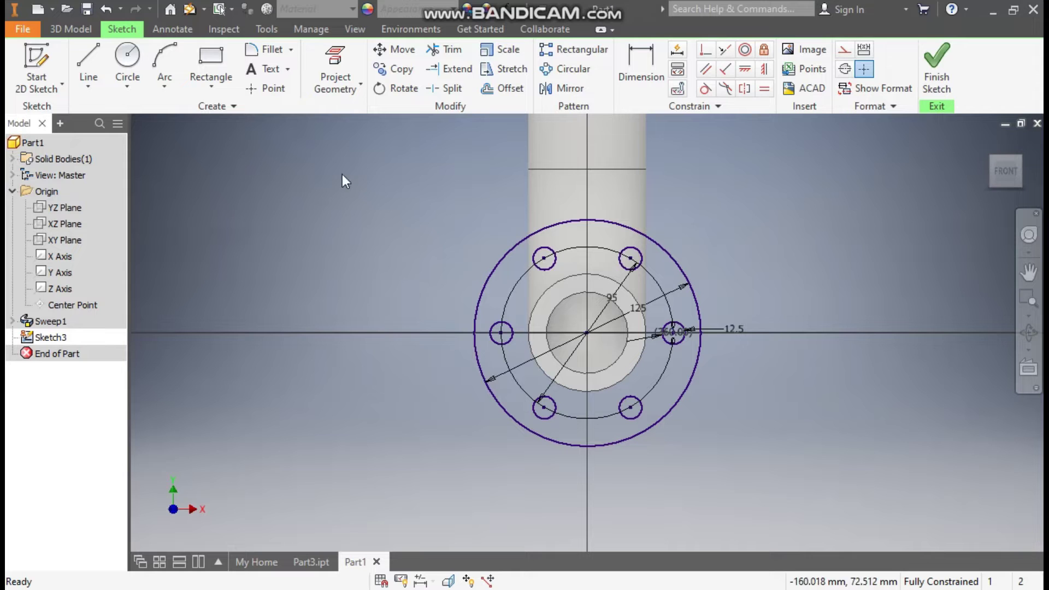
Step: Project the pipe's inner and outer end edges into the flange sketch and finish the sketch
click(336, 64)
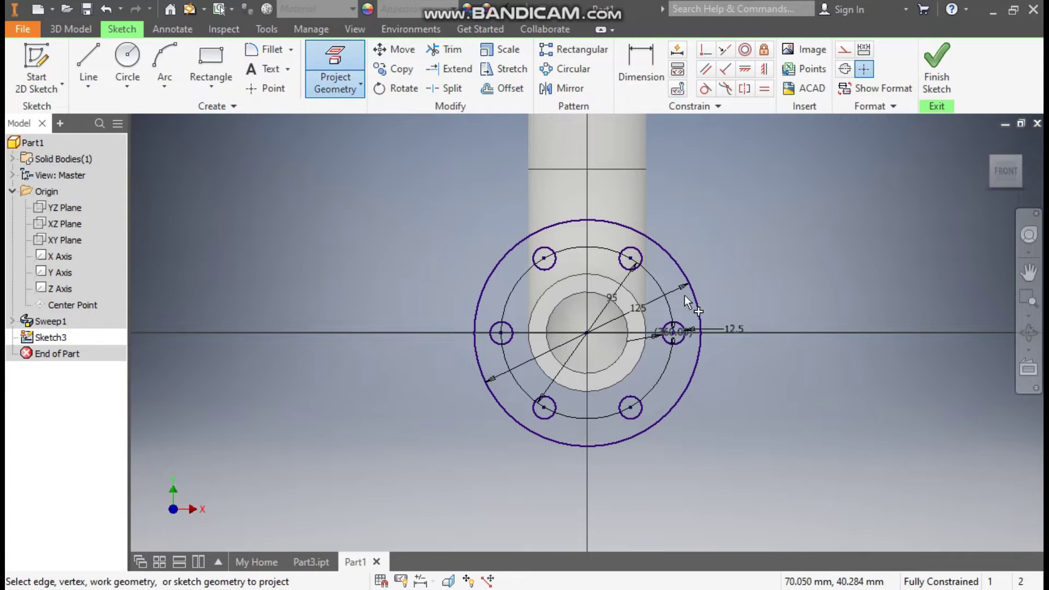
click(592, 284)
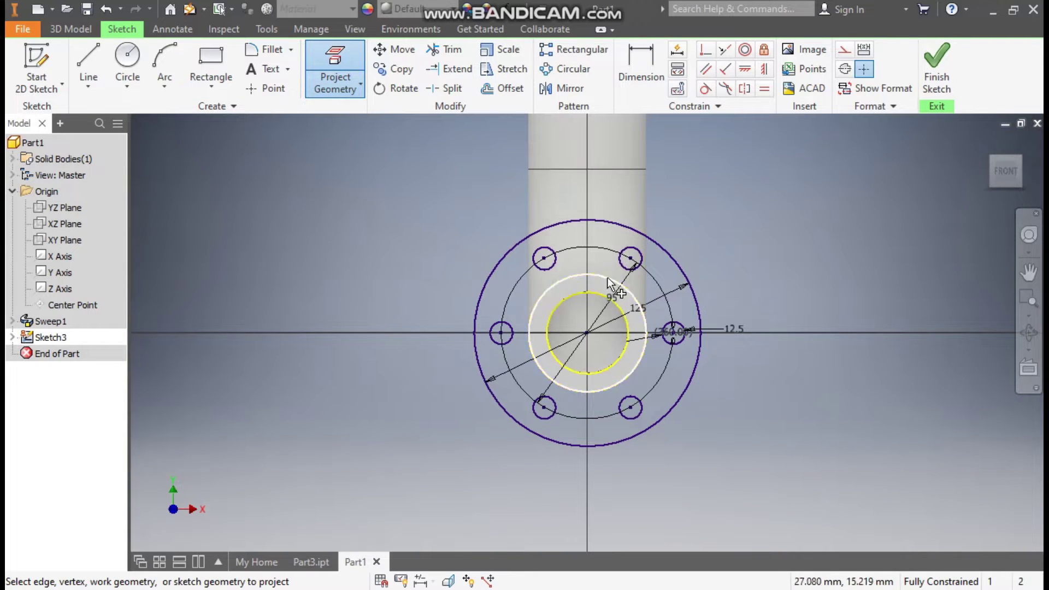
click(629, 283)
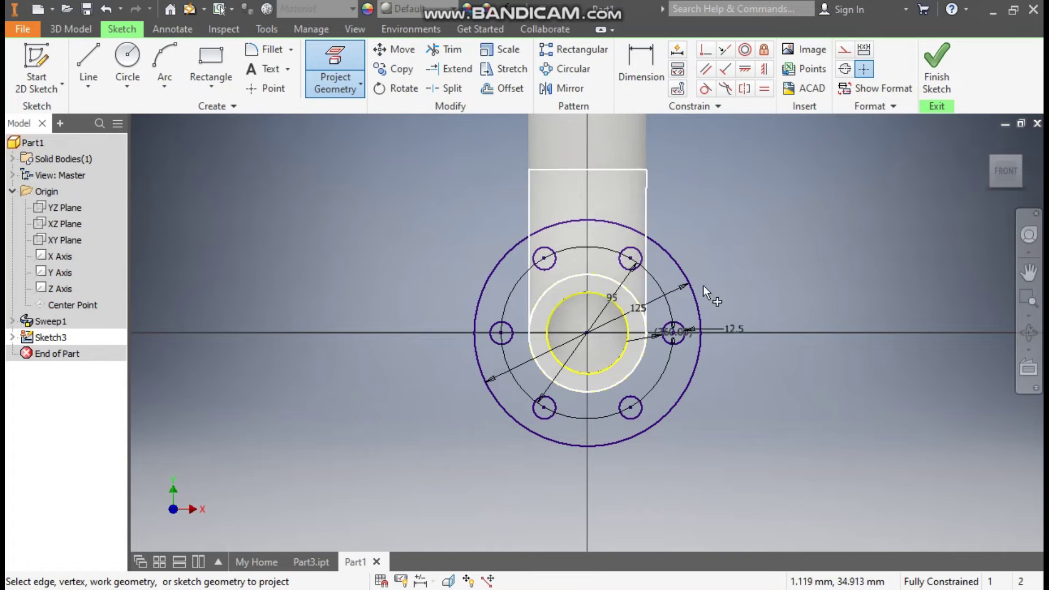
click(936, 72)
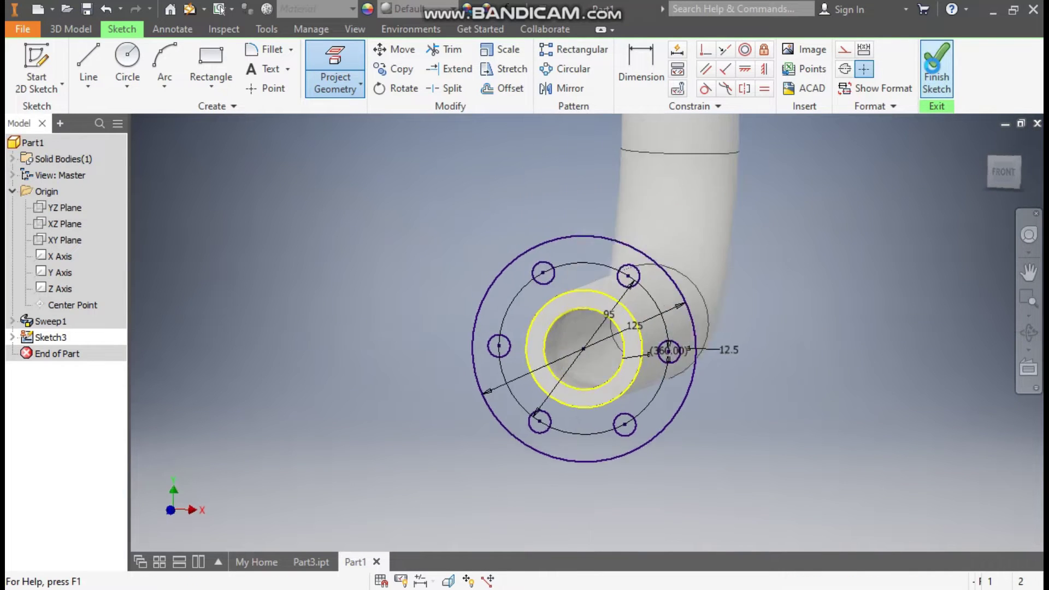
Step: Extrude the flange area outside the pipe wall, without the bolt holes, 15 mm back along the pipe
click(97, 60)
click(533, 343)
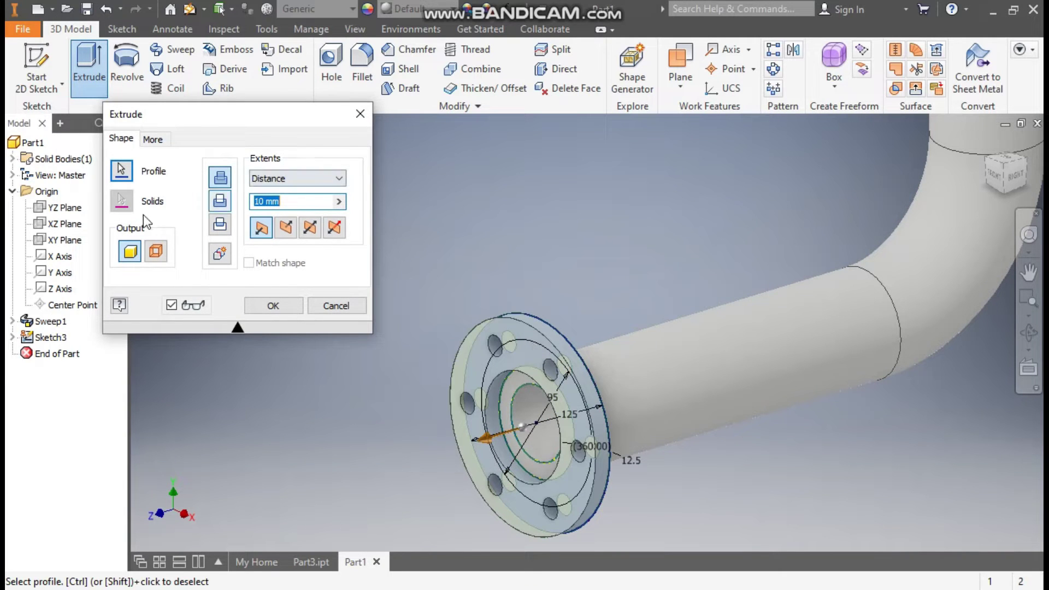
click(285, 233)
drag(281, 205, 255, 207)
text(15)
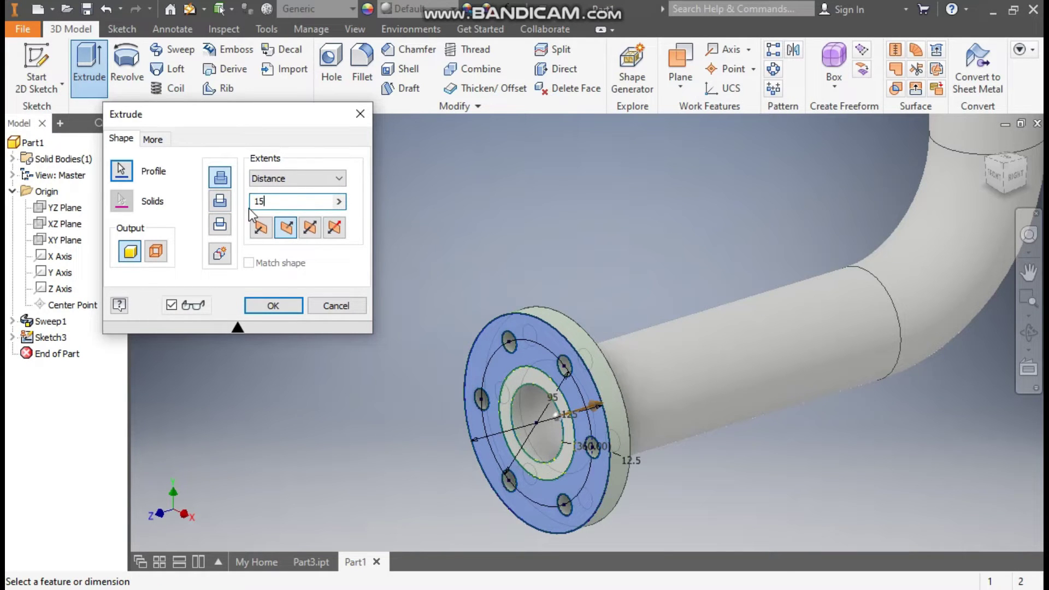
click(294, 305)
scroll(497, 232, up, 4)
middle_drag(497, 231, 460, 320)
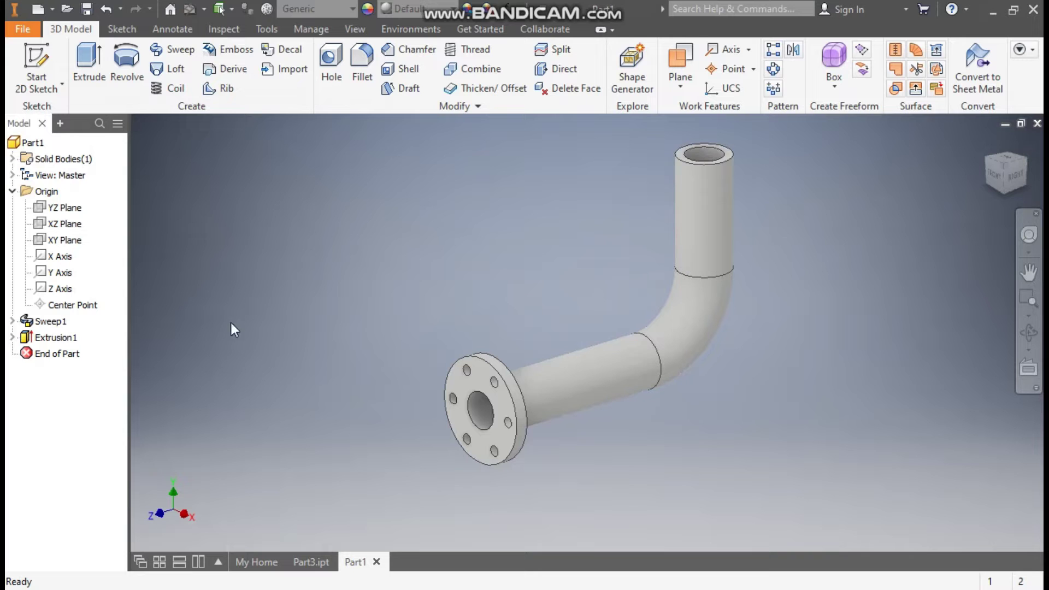
Step: Copy Sketch3, the flange sketch used by Extrusion1
click(12, 338)
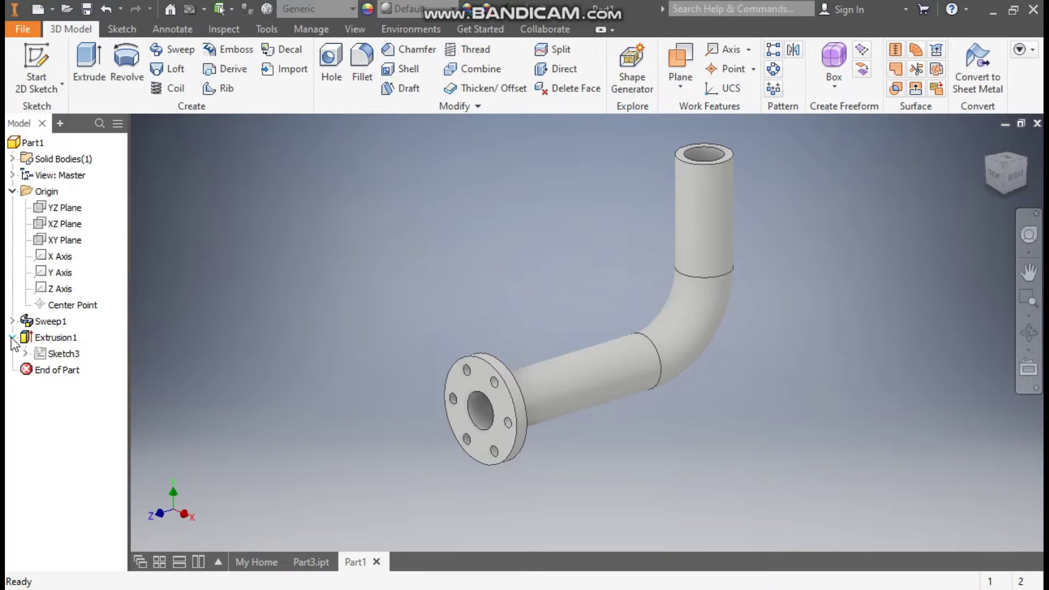
click(55, 354)
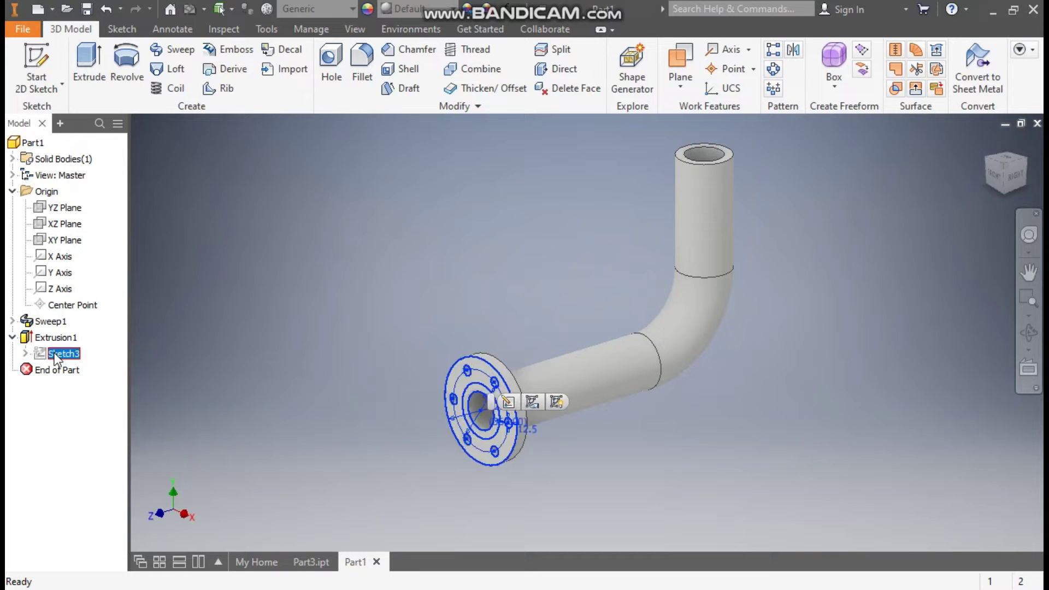
right_click(57, 356)
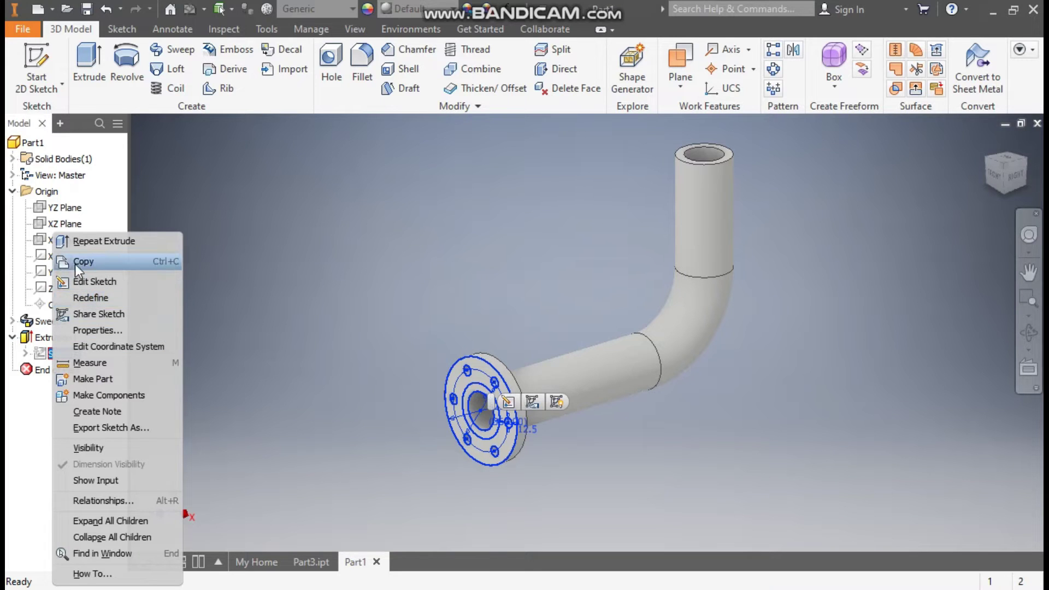
click(99, 261)
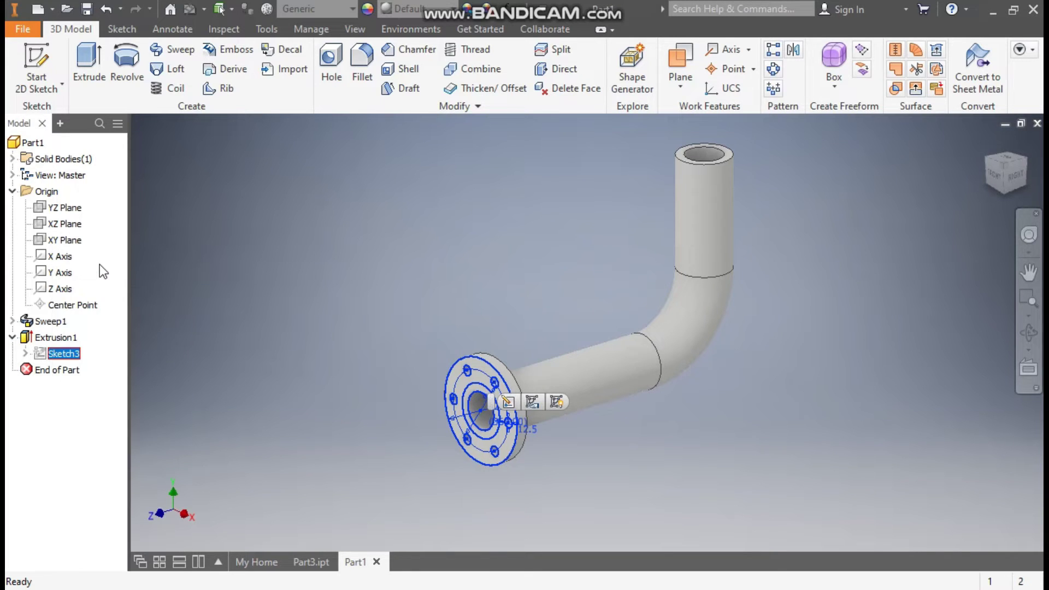
click(393, 284)
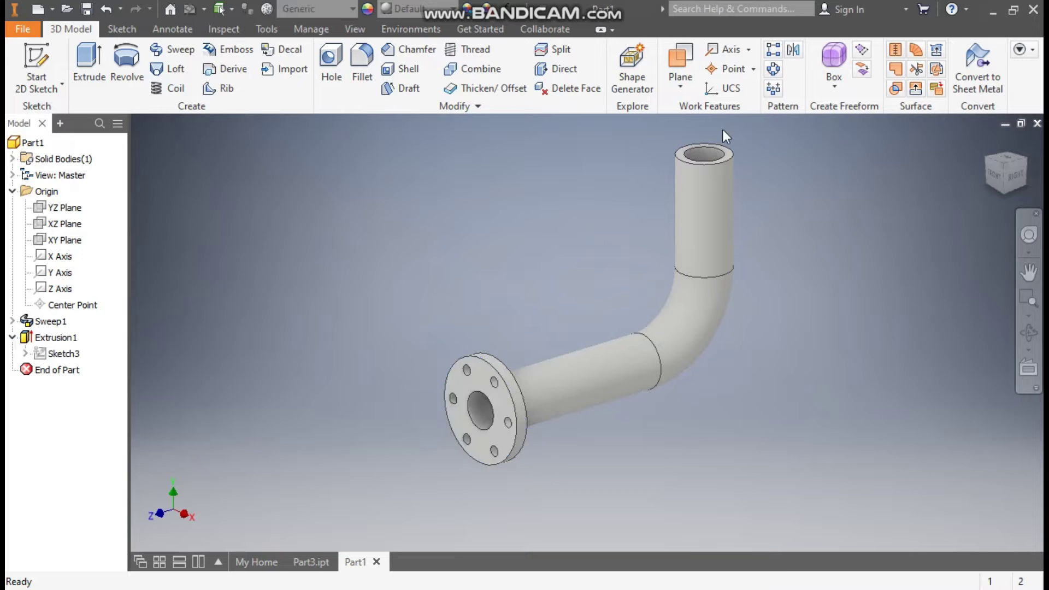
Step: Start a sketch on the upper end face of the vertical pipe leg and paste the copied flange sketch into it
scroll(682, 160, up, 3)
click(681, 173)
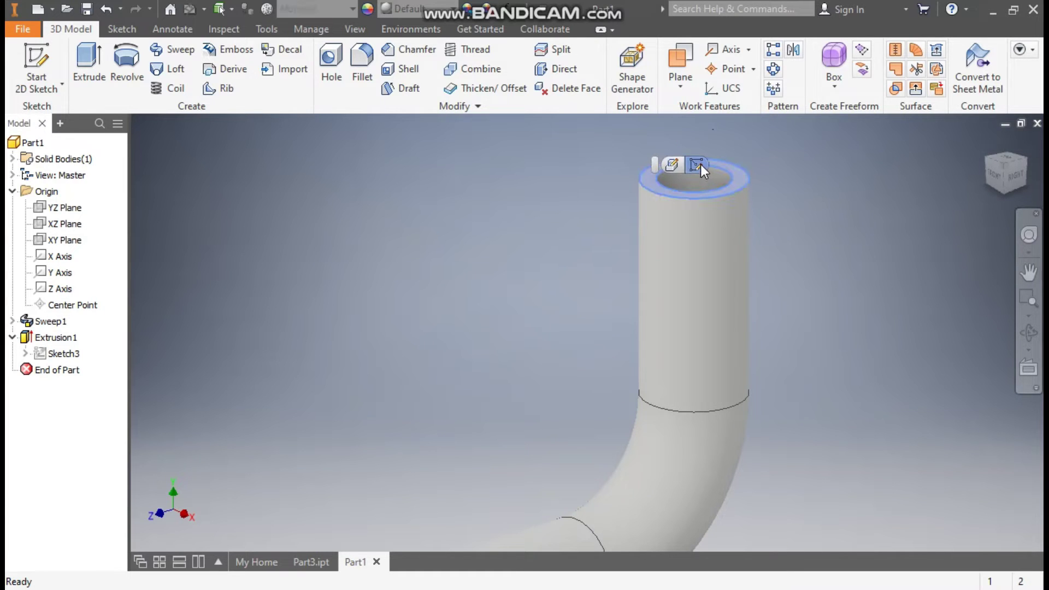
click(695, 165)
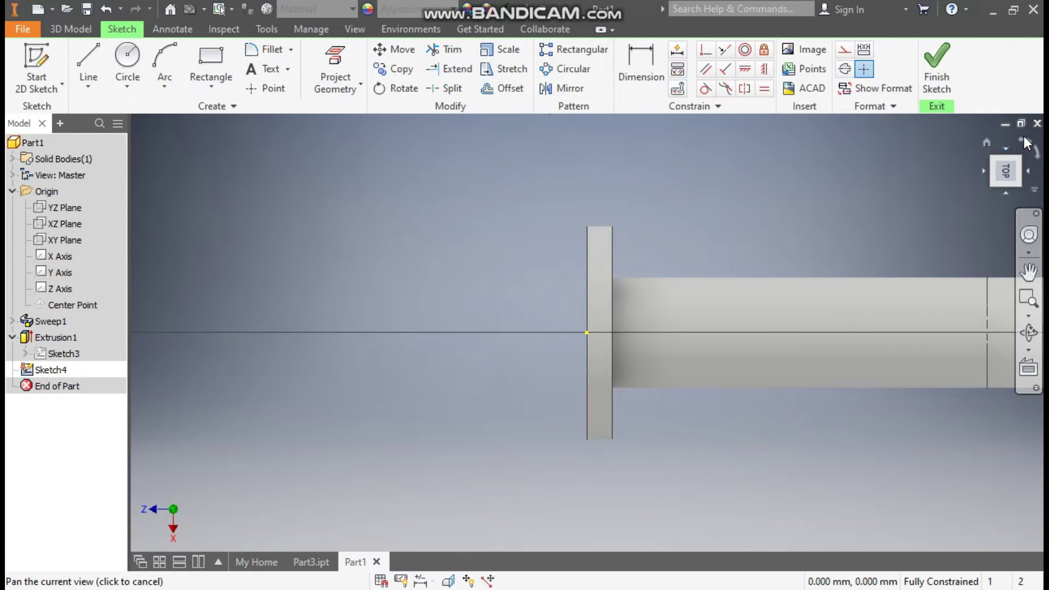
click(1023, 136)
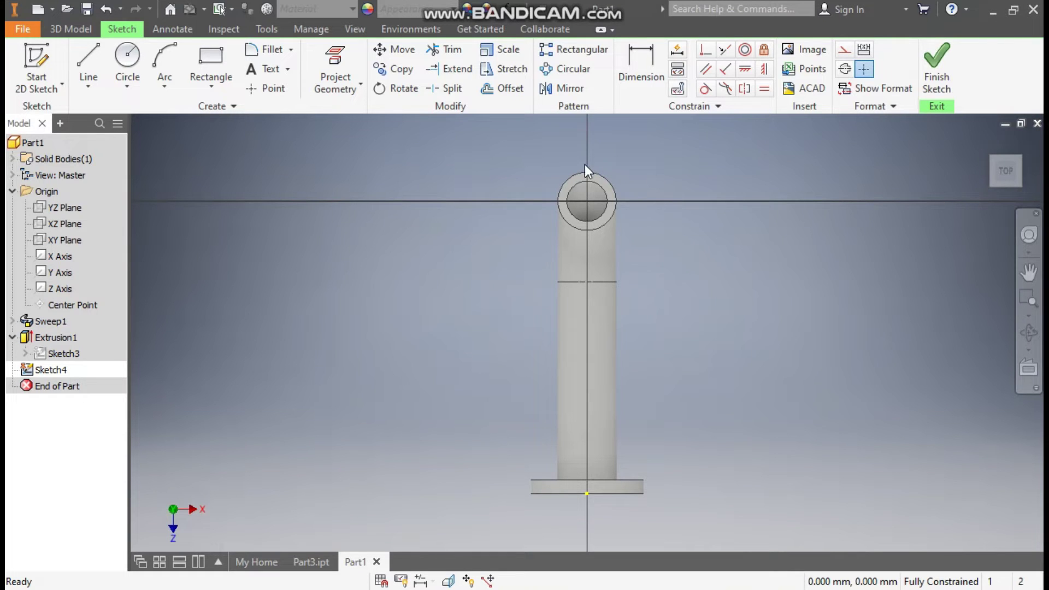
right_click(596, 181)
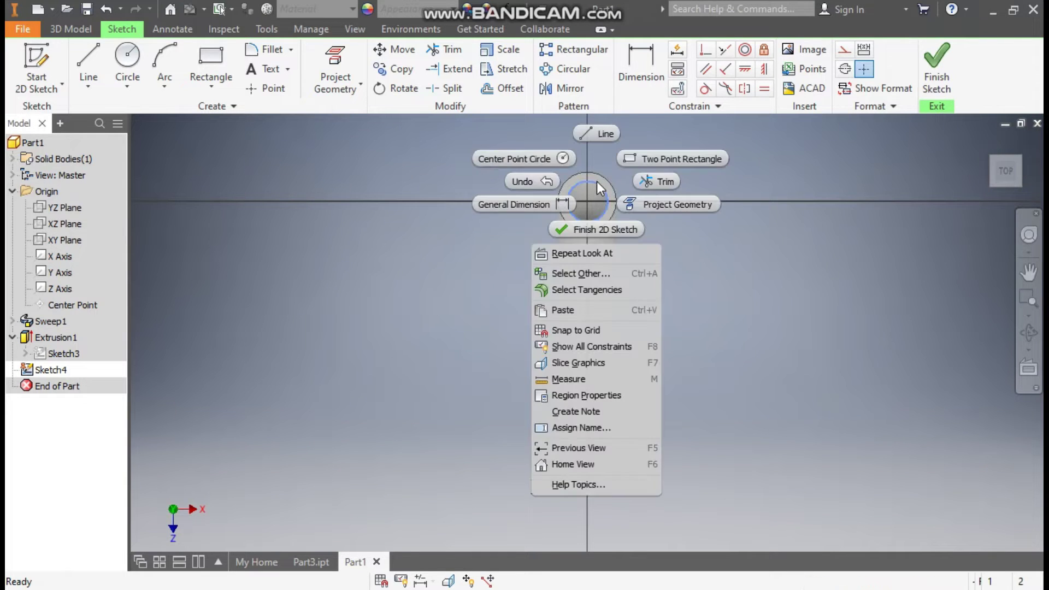
click(591, 307)
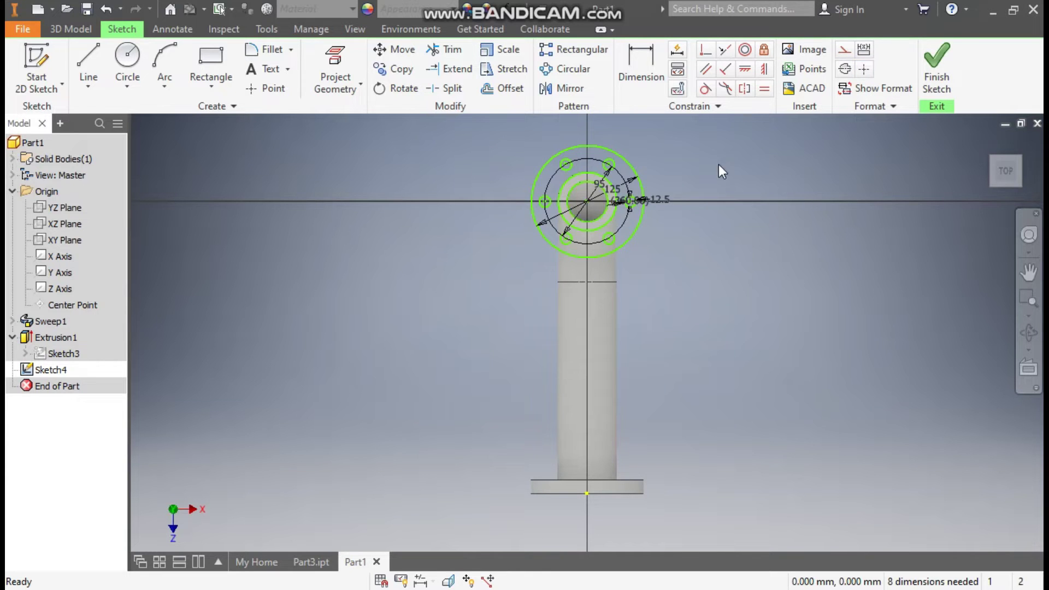
Step: Make the pasted flange outline circle concentric with the pipe's outer circle
scroll(609, 140, down, 3)
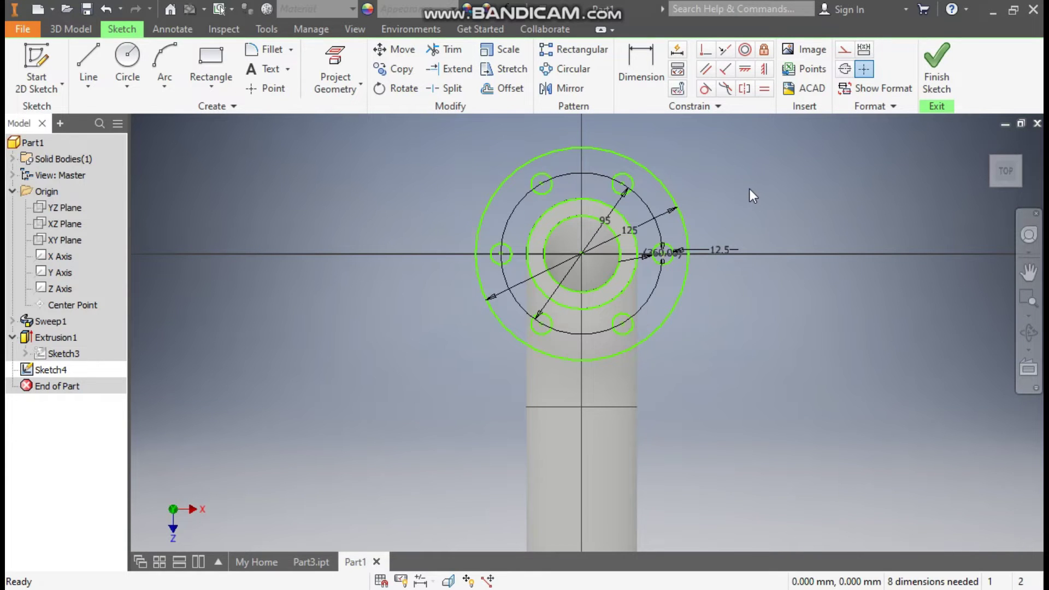
click(750, 51)
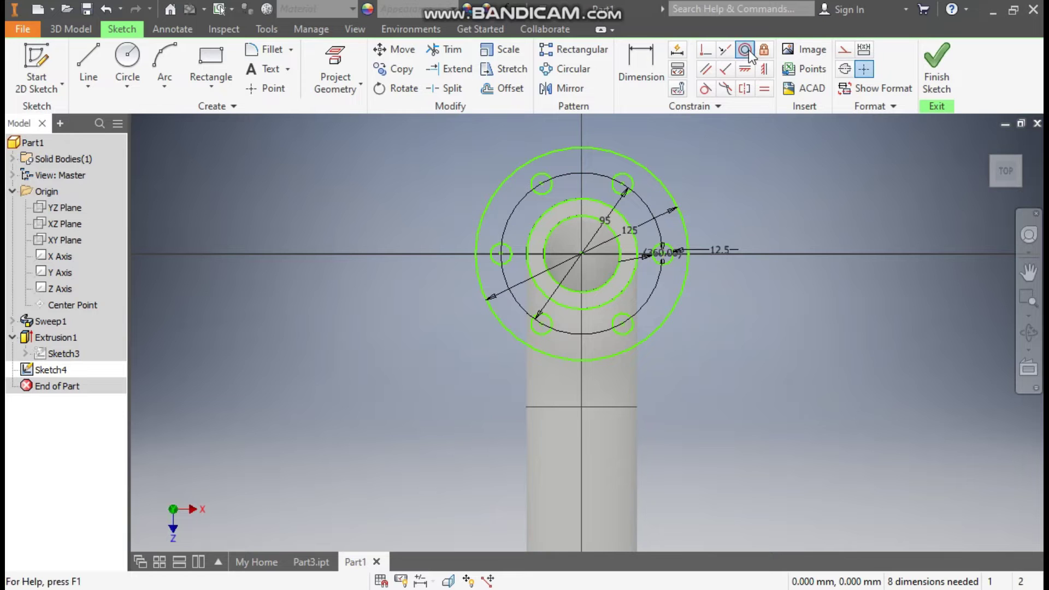
click(608, 147)
click(595, 199)
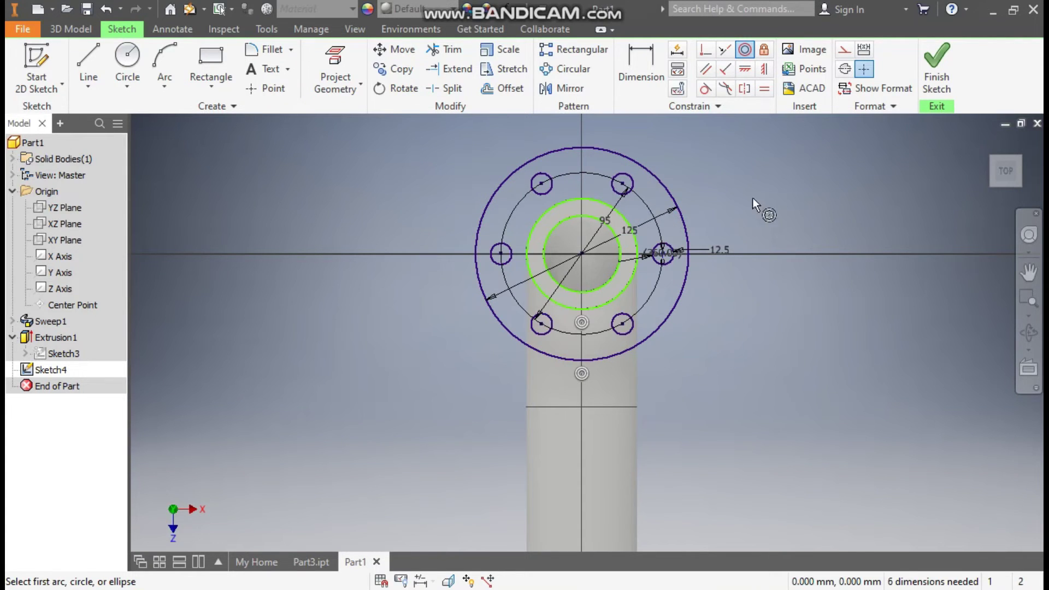
key(Escape)
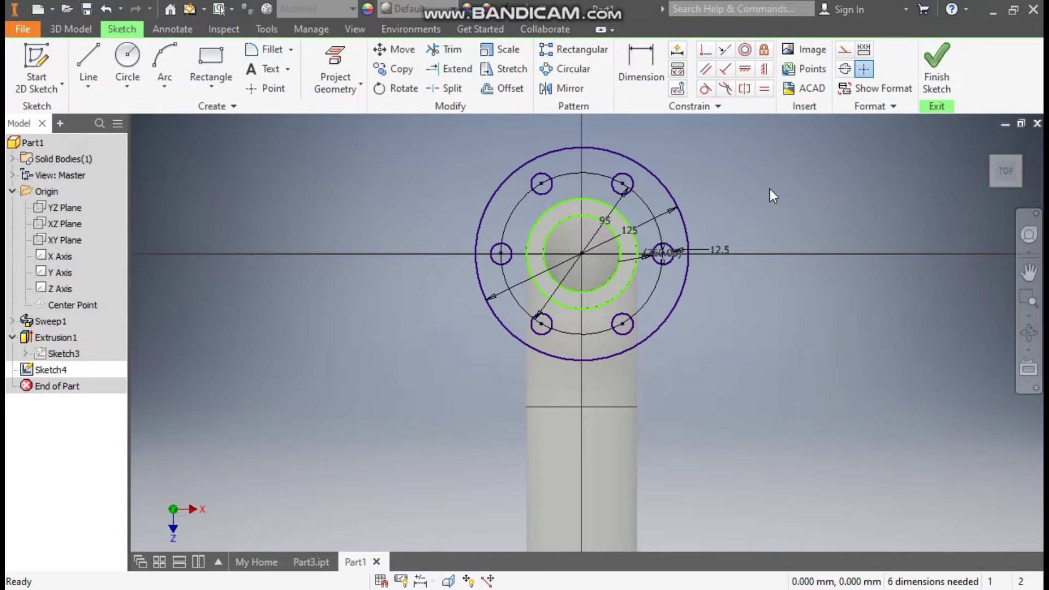
Step: Replace the two loose inner circles of the pasted sketch with projected edges of the pipe's end face, and finish the sketch
mouse_move(588, 218)
mouse_down()
mouse_move(611, 206)
mouse_move(606, 214)
mouse_up()
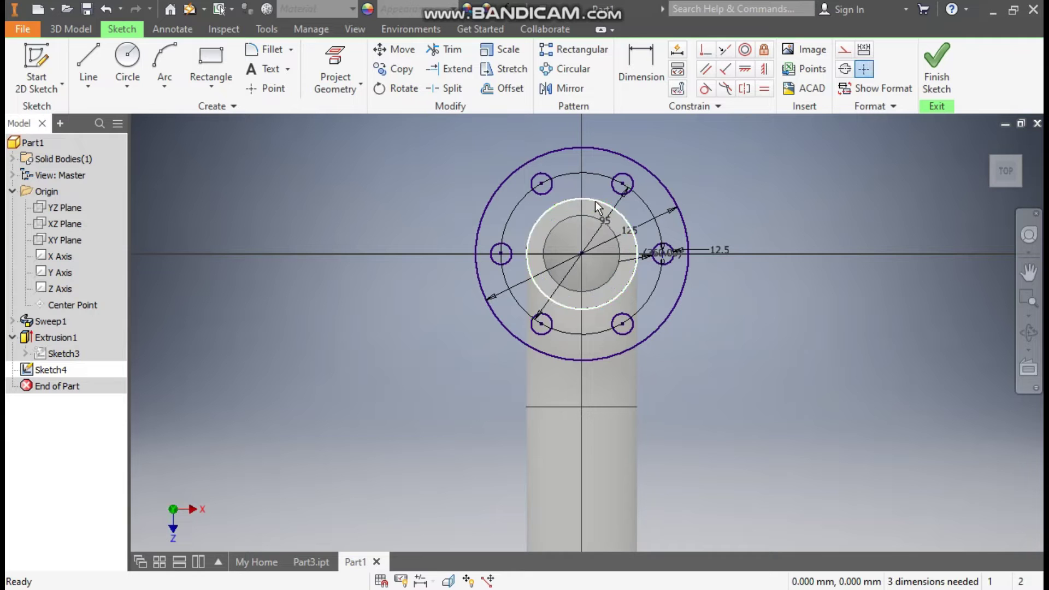
click(595, 199)
key(Delete)
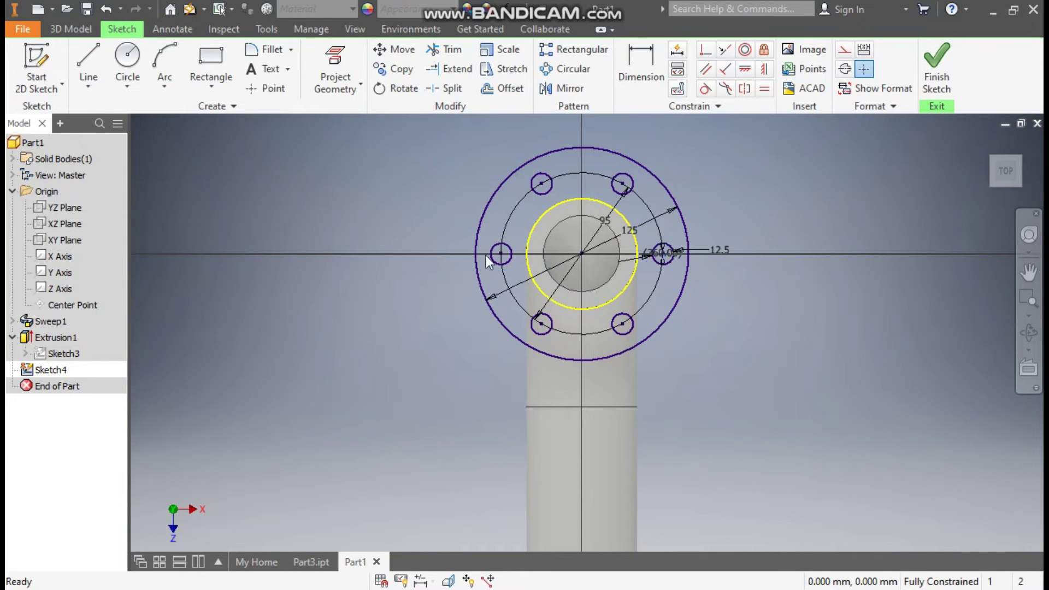
click(335, 64)
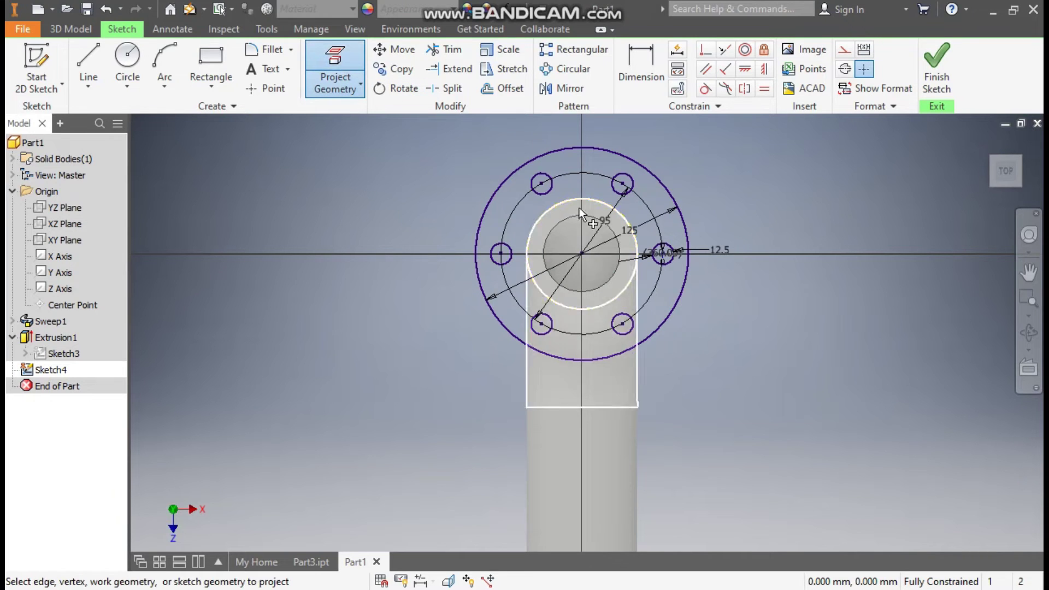
click(601, 216)
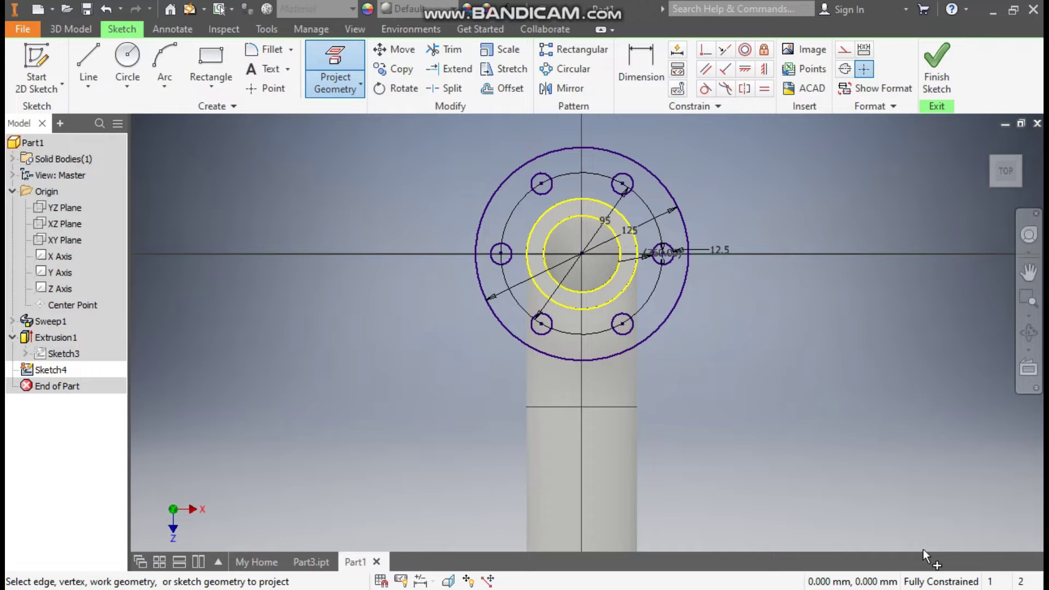
click(935, 59)
Step: Extrude the upper flange area outside the pipe wall, without the bolt holes, 15 mm down along the vertical leg
click(90, 58)
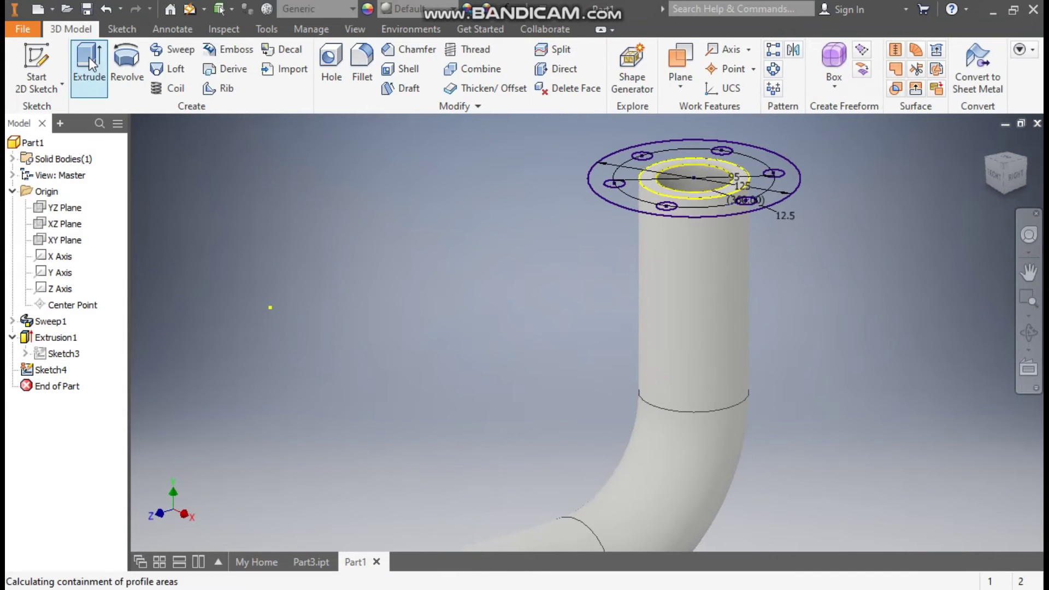
click(625, 182)
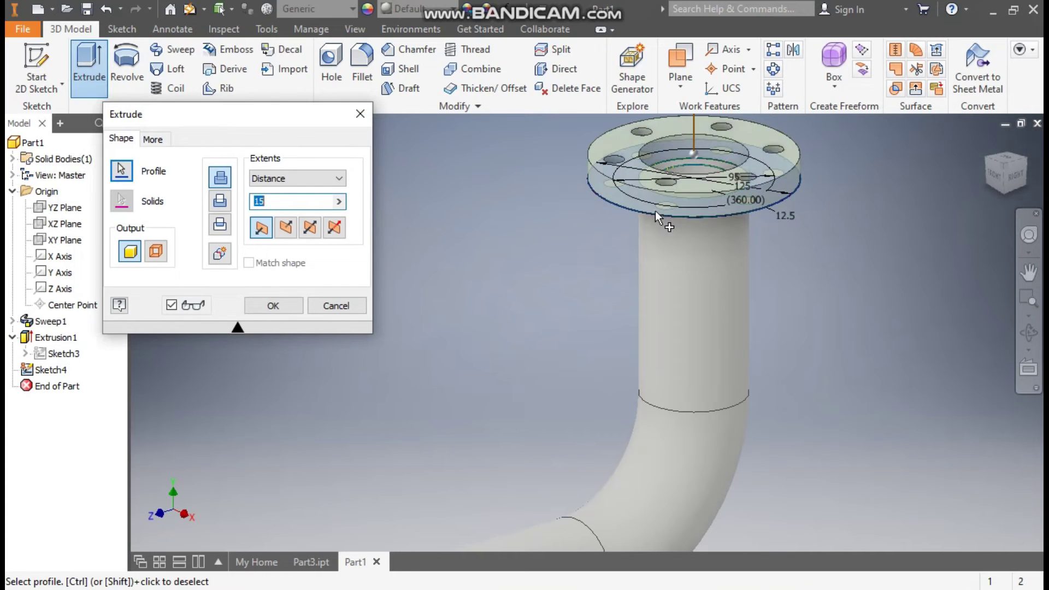
click(284, 233)
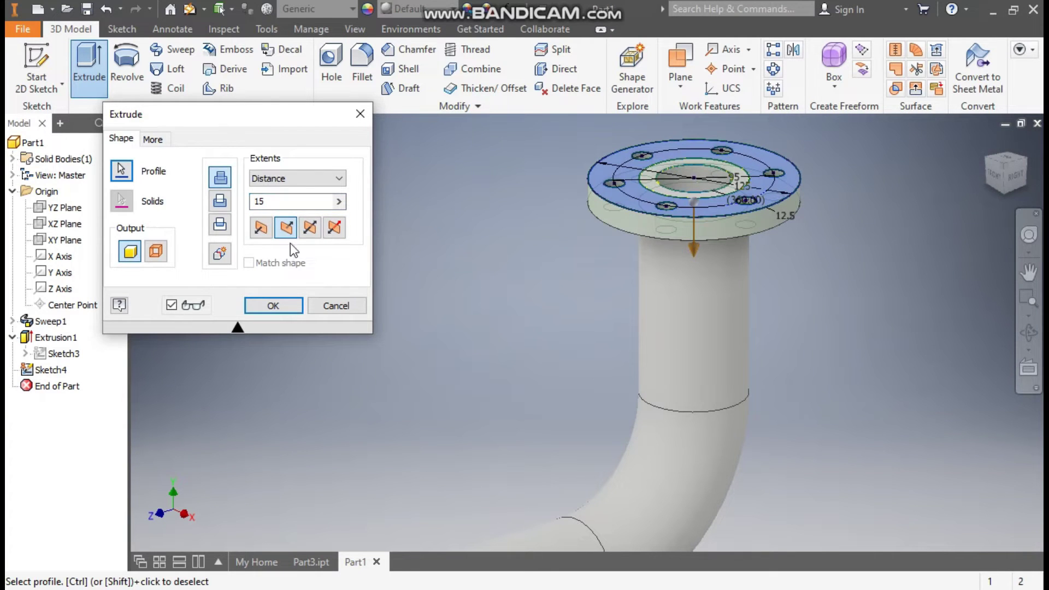
click(276, 308)
scroll(595, 249, down, 4)
middle_drag(595, 249, 680, 218)
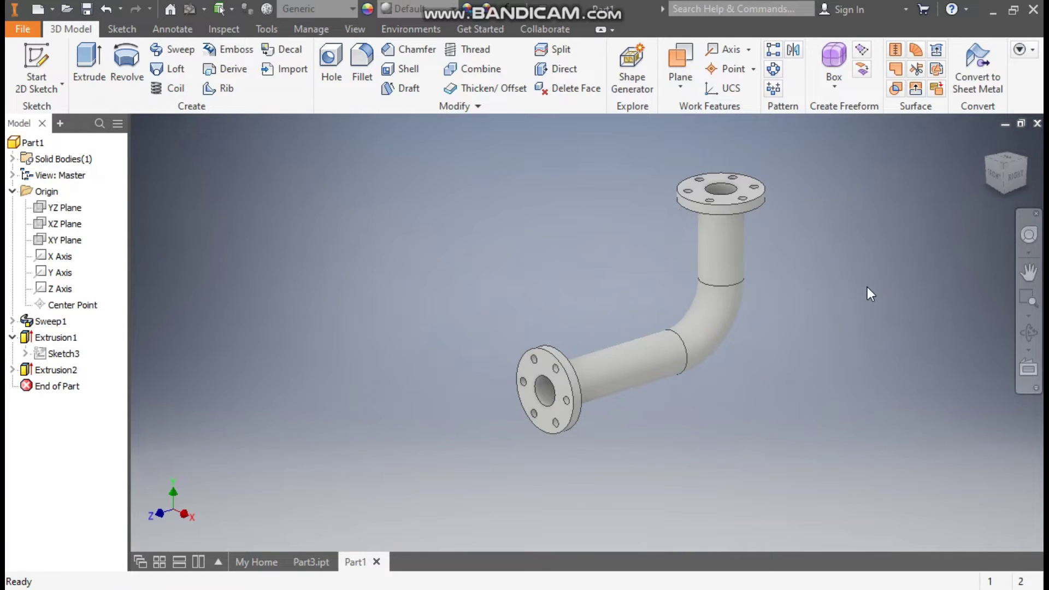
middle_drag(799, 295, 798, 317)
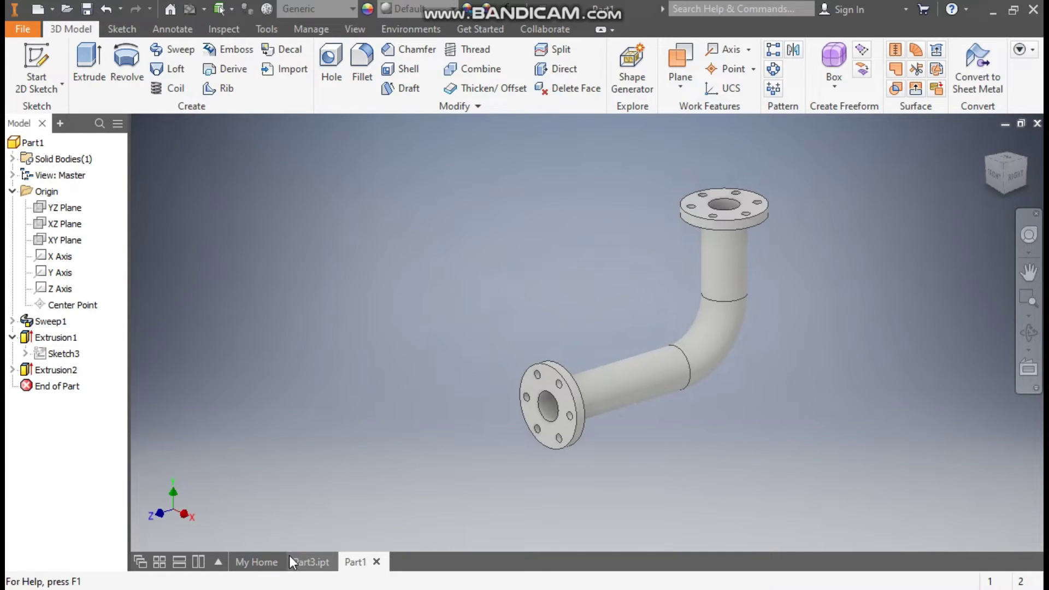
Step: Check the support base in Part3.ipt, return to Part1, and create a work plane offset -350 mm from the upper flange's top face
click(312, 560)
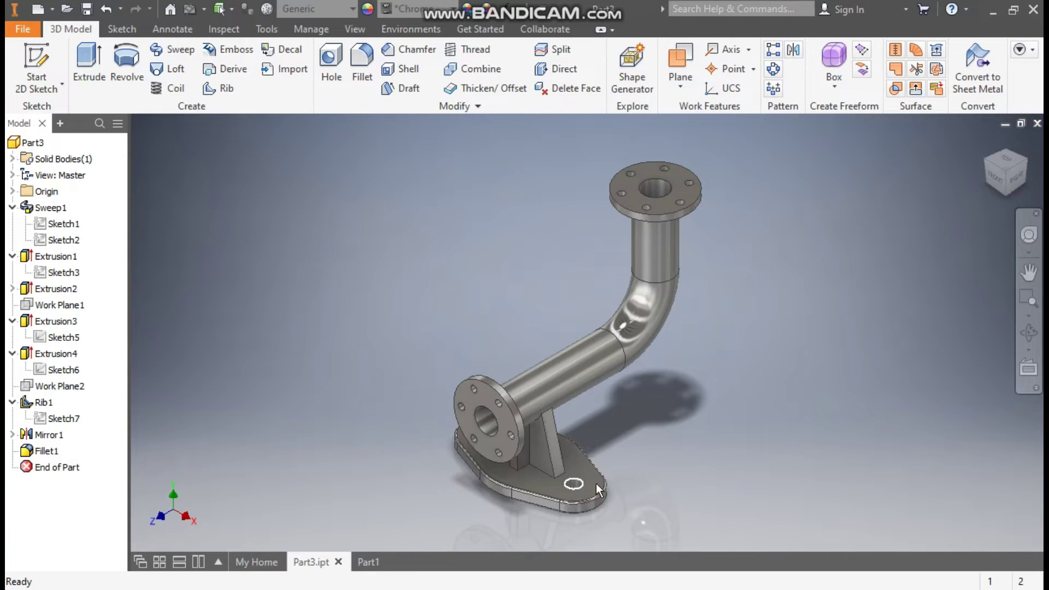
click(369, 562)
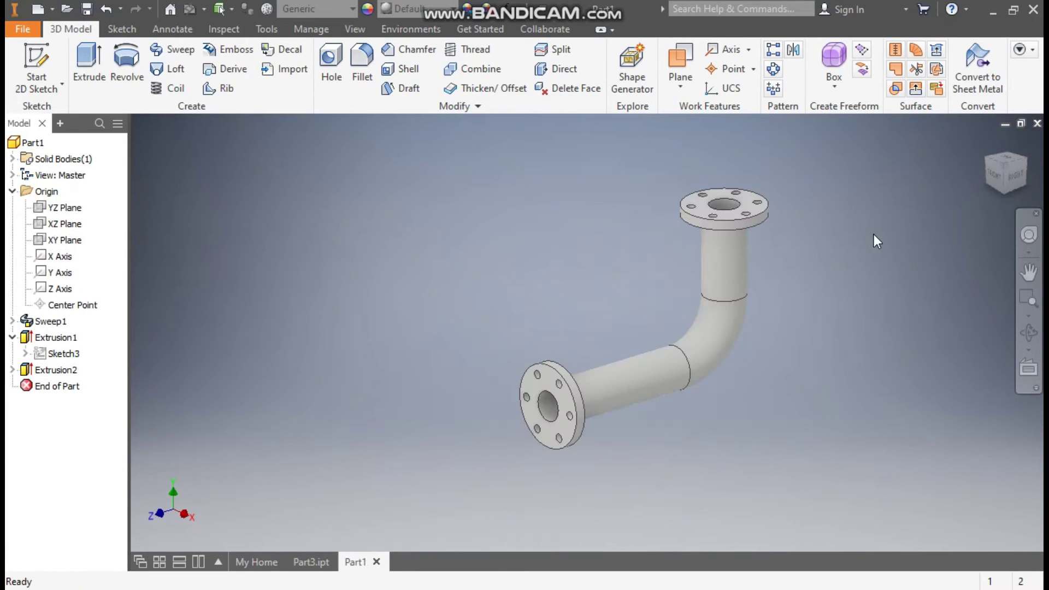
click(674, 89)
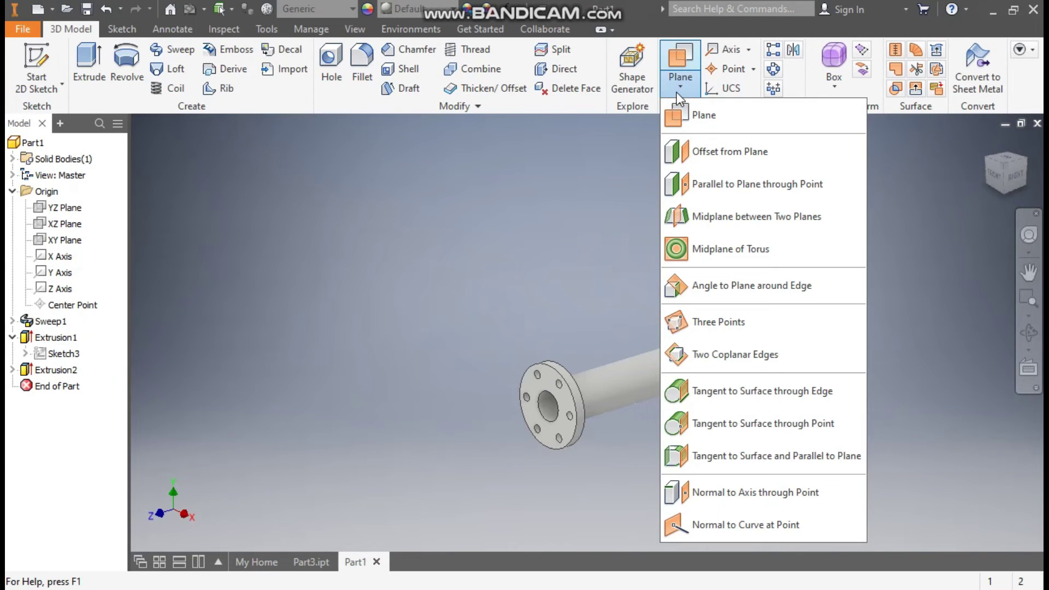
click(726, 155)
click(749, 195)
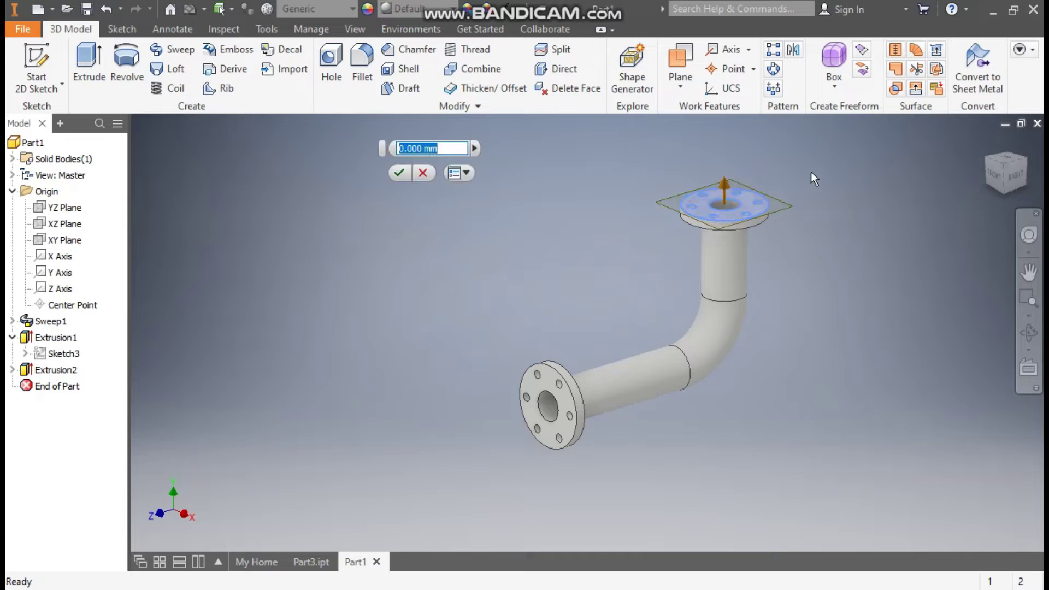
text(-)
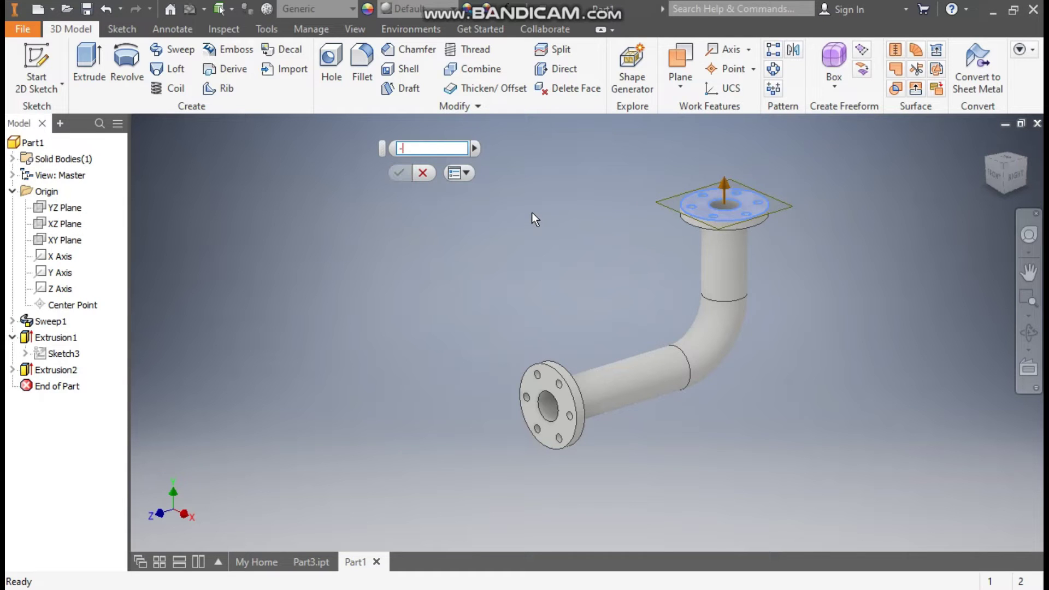
text(350)
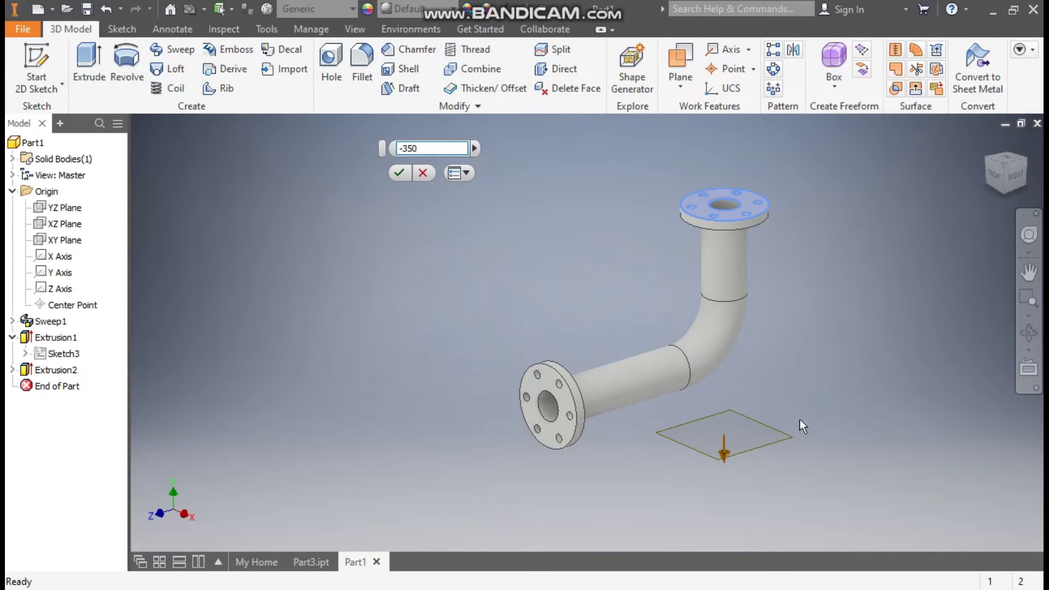
click(396, 173)
Step: Start a sketch on the offset work plane, oriented with the horizontal pipe leg pointing down
click(747, 451)
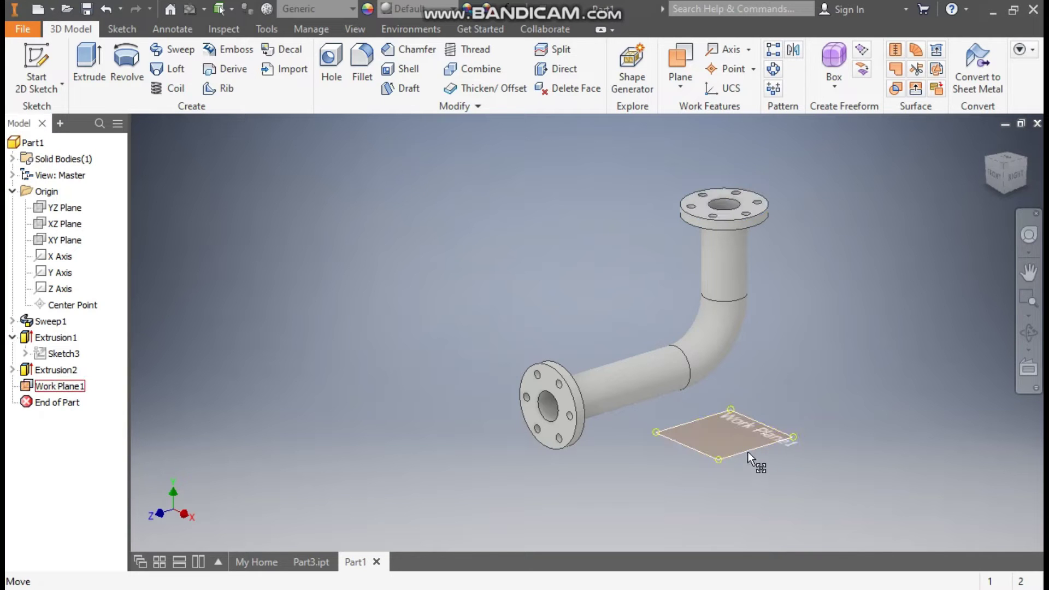
click(785, 438)
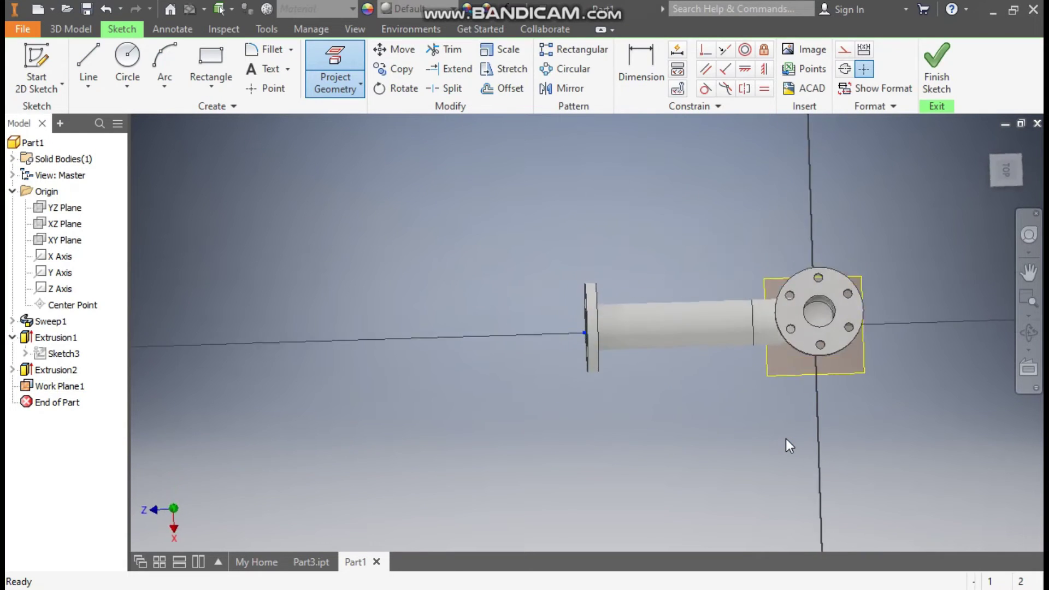
click(1022, 154)
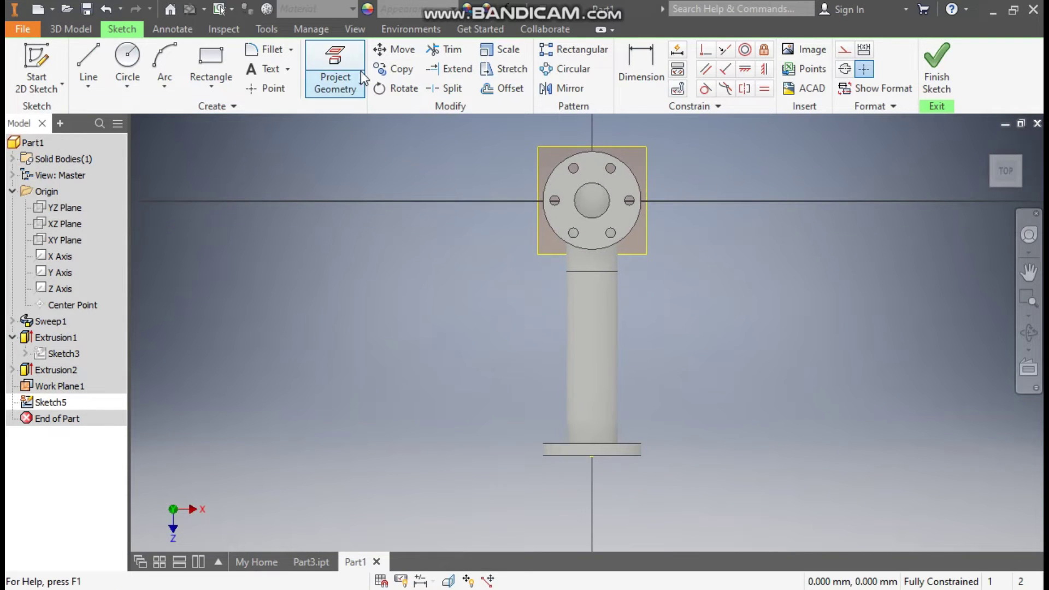
Step: Set the model's visual style to Wireframe
click(355, 30)
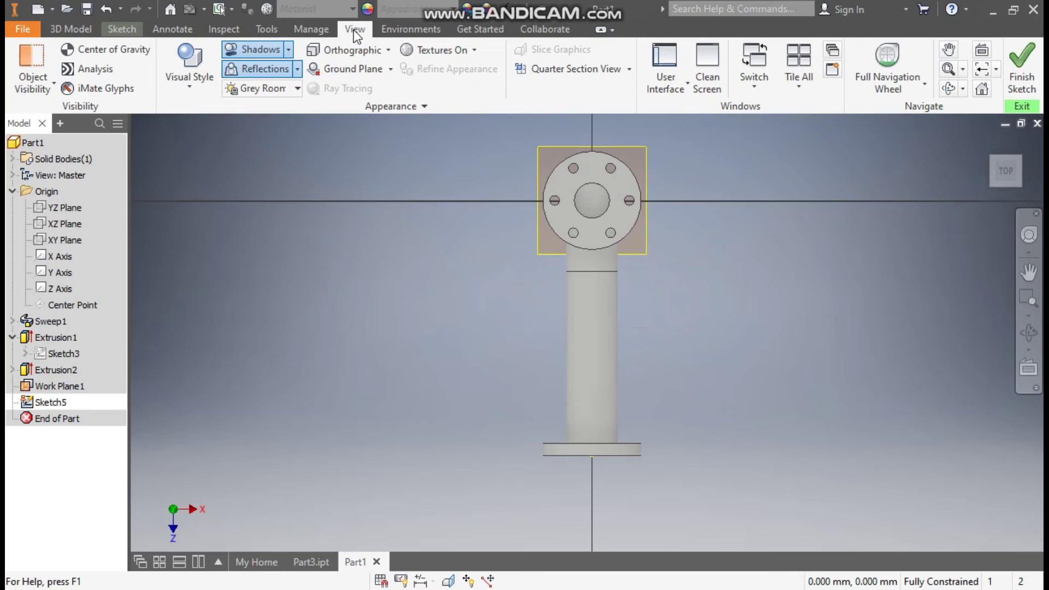
click(186, 76)
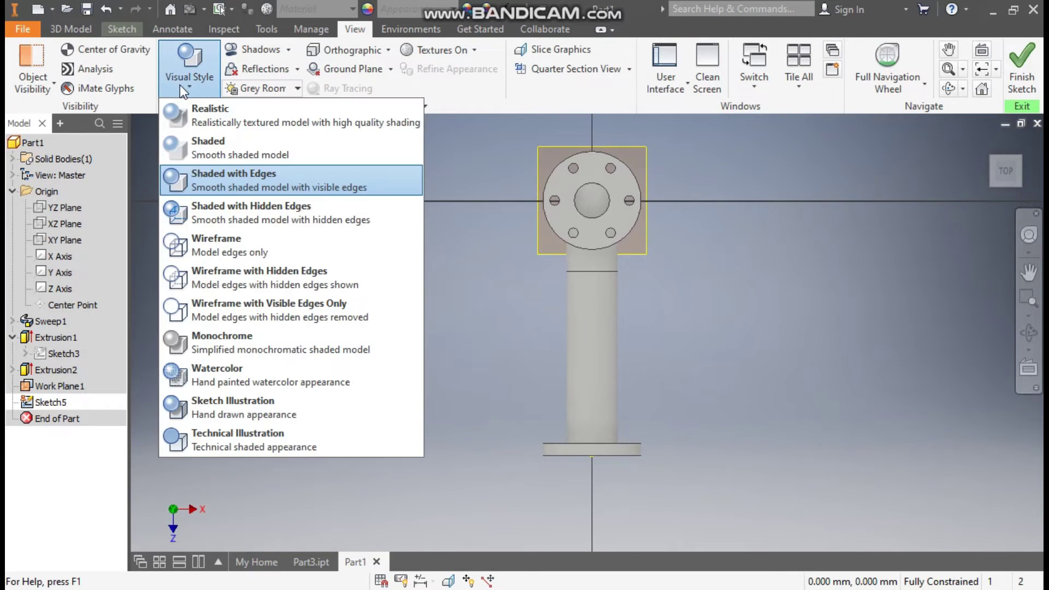
click(242, 244)
scroll(644, 485, down, 1)
middle_drag(645, 486, 611, 496)
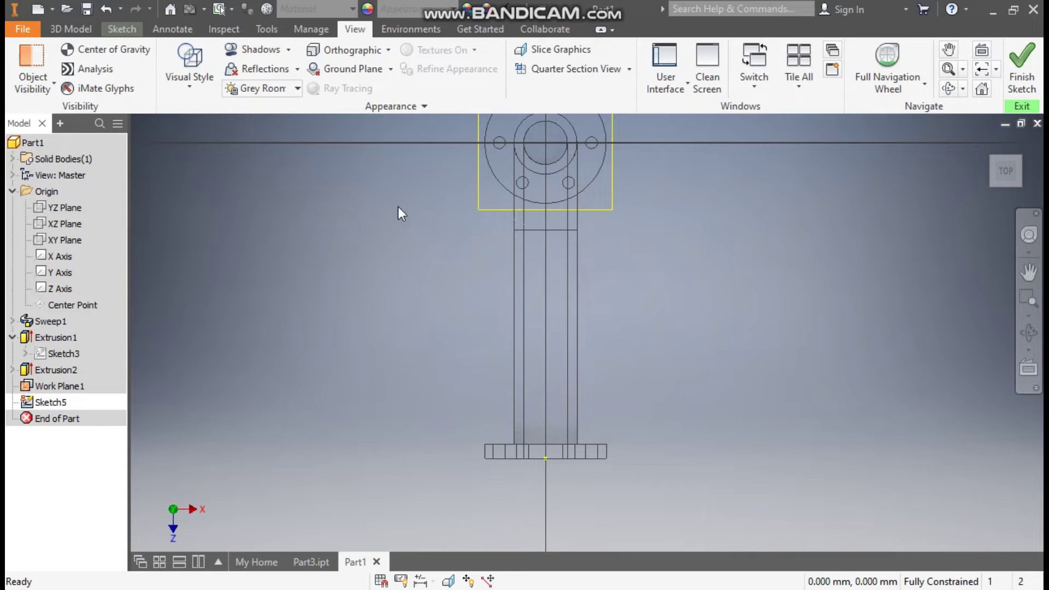
Step: Draw two level 90 mm diameter circles near the lower flange, centred about 125 mm to either side of the horizontal pipe leg
click(129, 32)
click(128, 60)
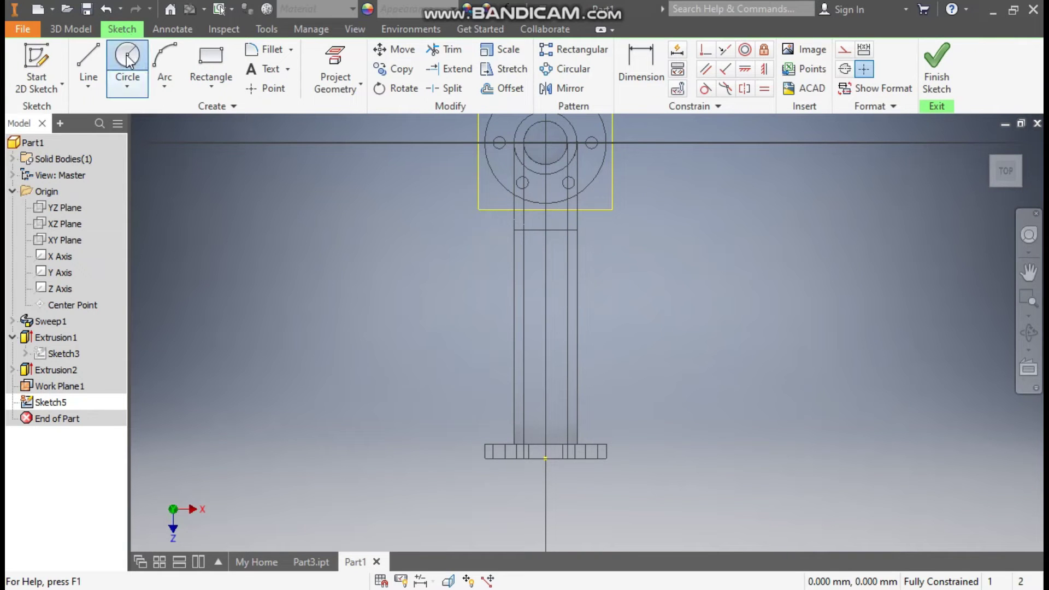
click(424, 399)
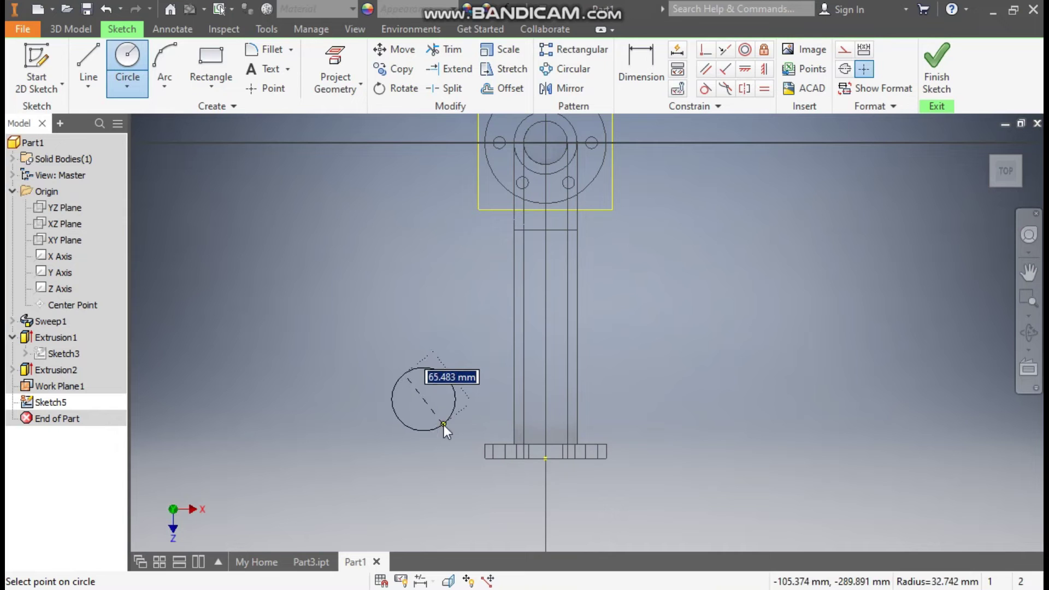
text(90)
key(Return)
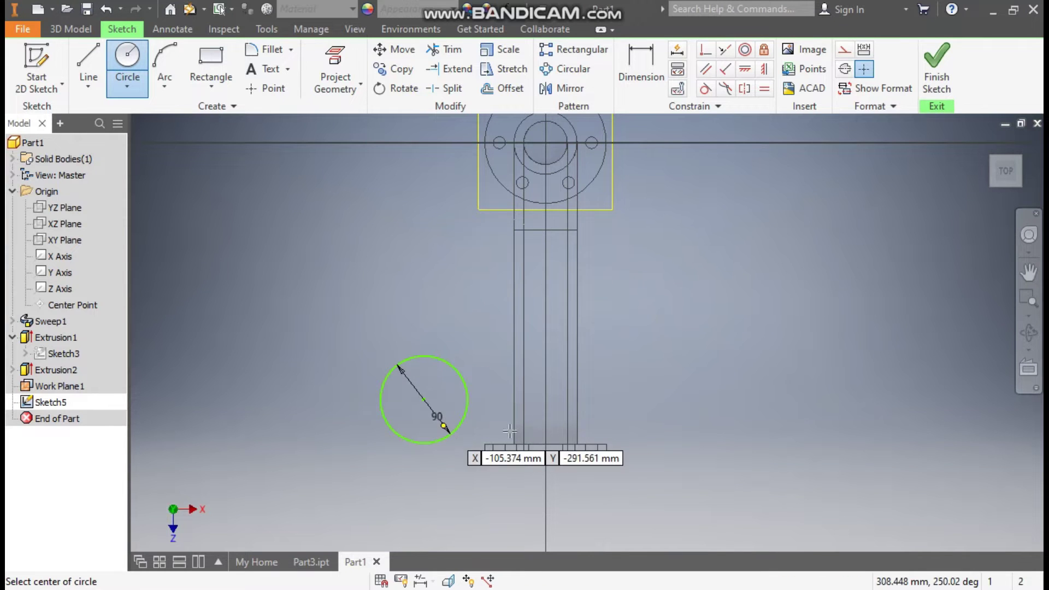
click(668, 399)
text(90)
key(Return)
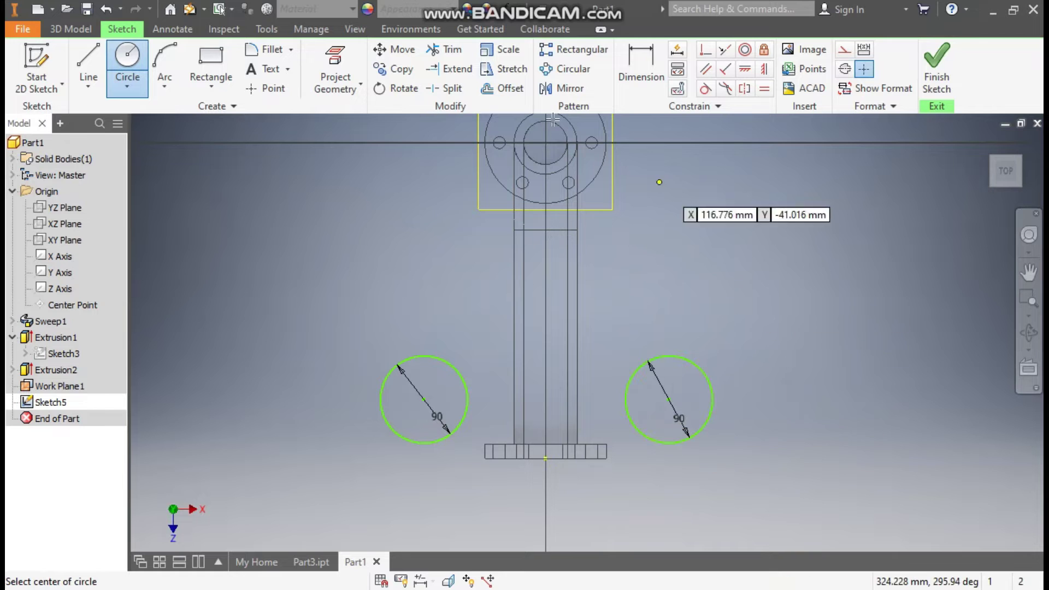
Step: Draw a horizontal line joining the centres of the two 90 mm circles
click(89, 64)
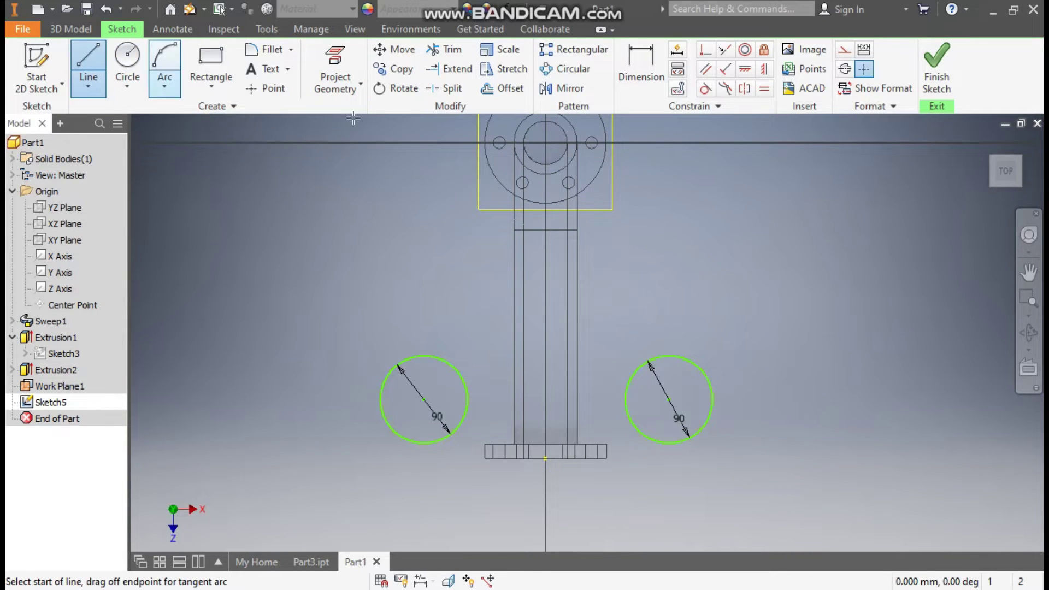
click(424, 399)
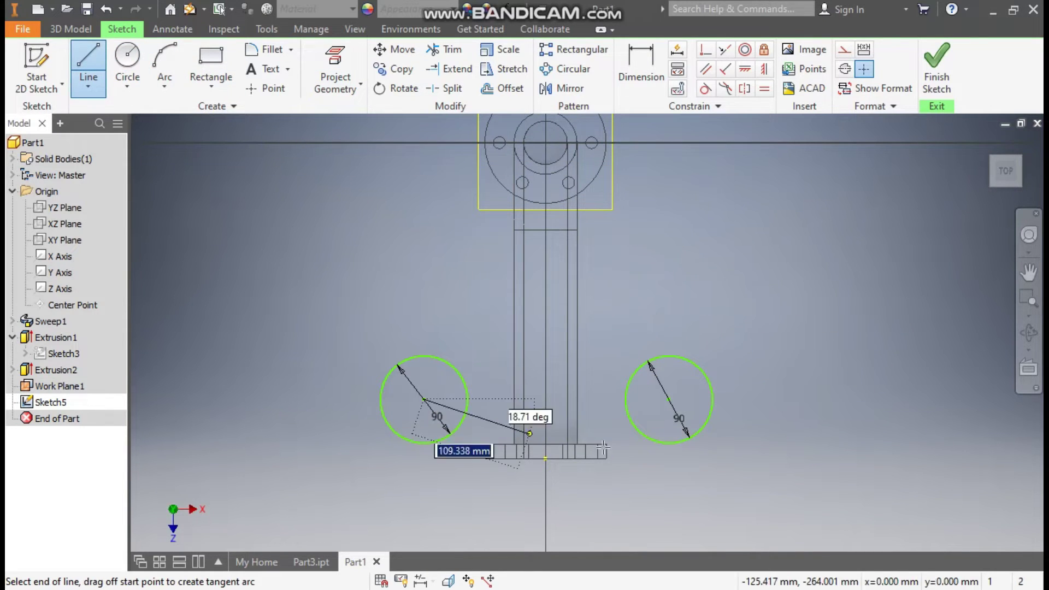
click(670, 399)
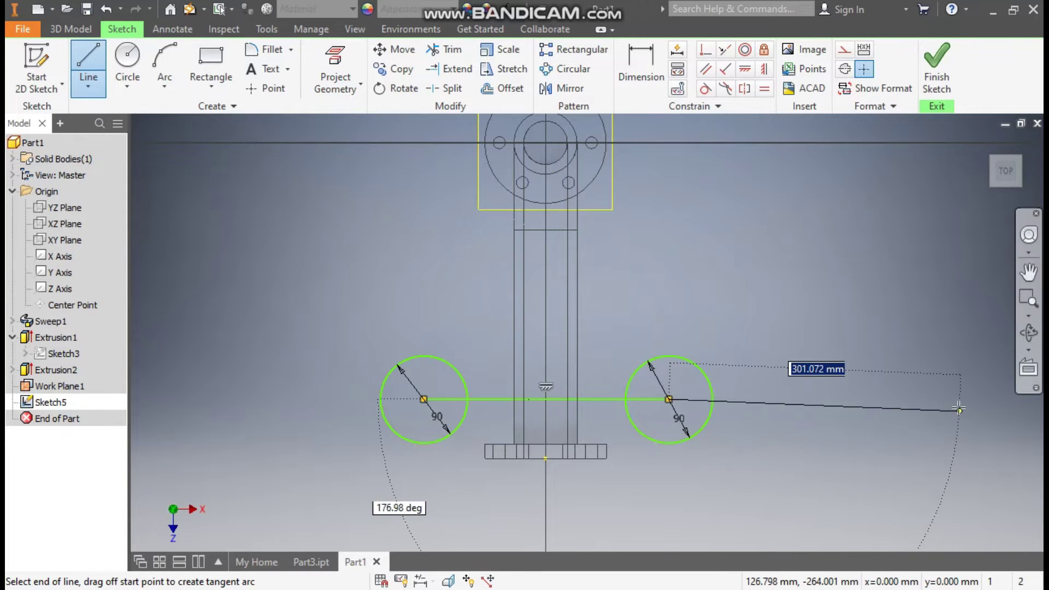
key(Escape)
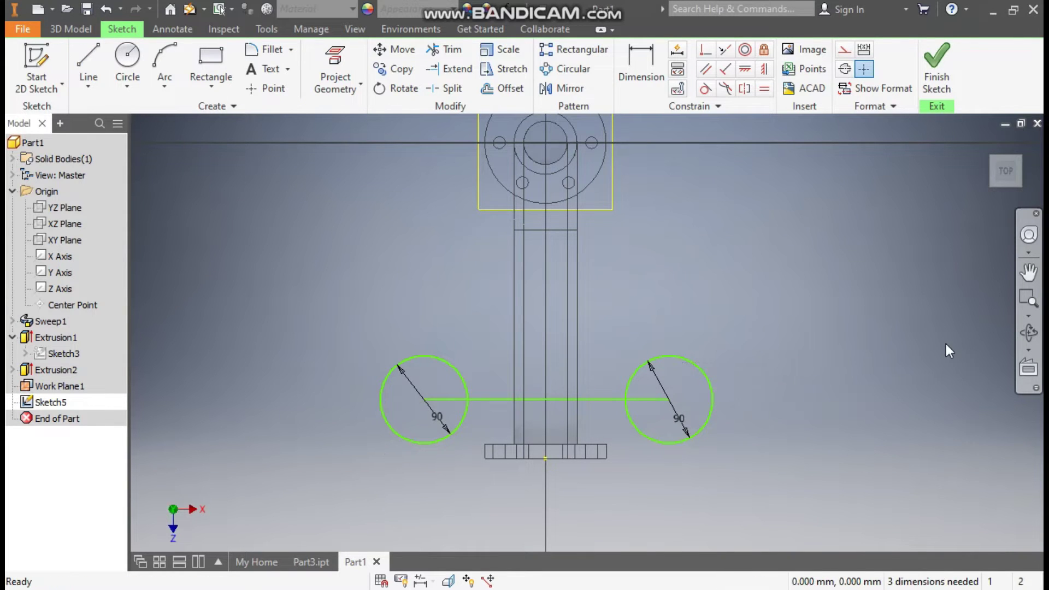
Step: Draw a vertical line along the pipe axis from the centre of the lower flange's end face, crossing the horizontal line between the circles
click(87, 51)
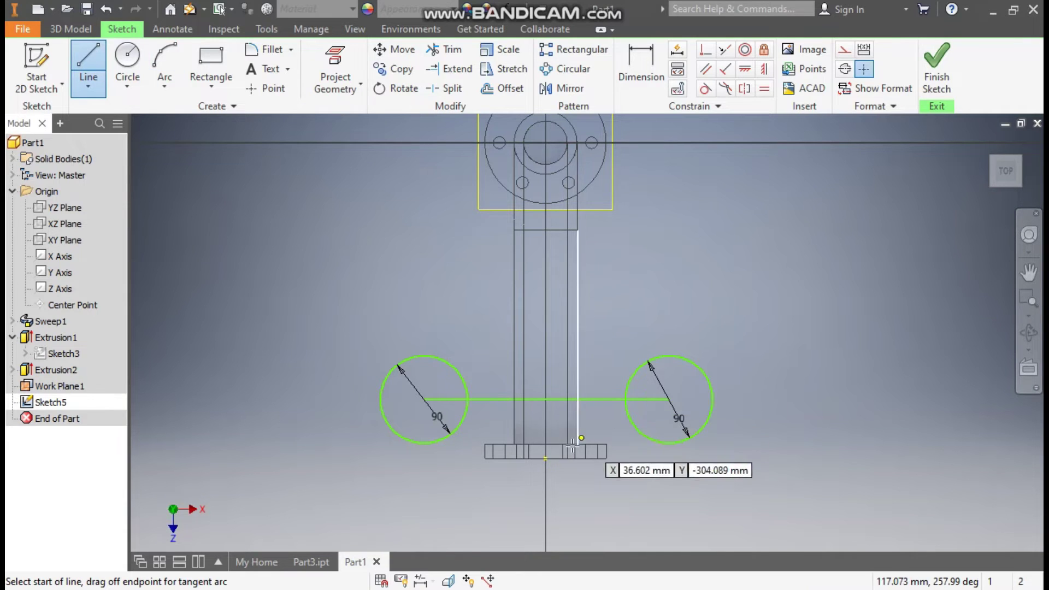
click(545, 457)
click(546, 288)
key(Escape)
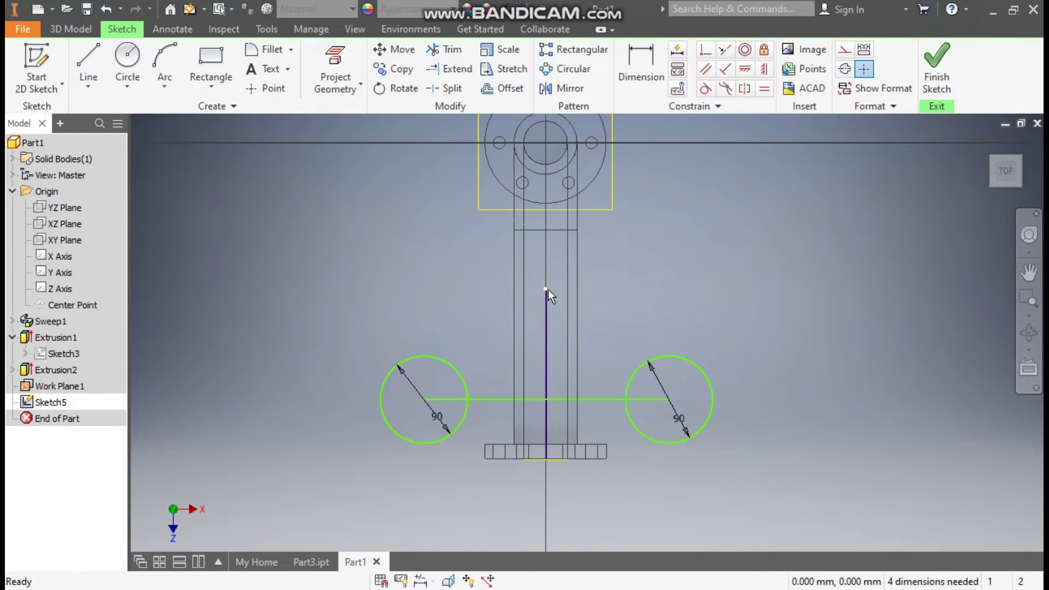
Step: Convert the horizontal line between the circle centres and the vertical axis line to construction lines
click(599, 400)
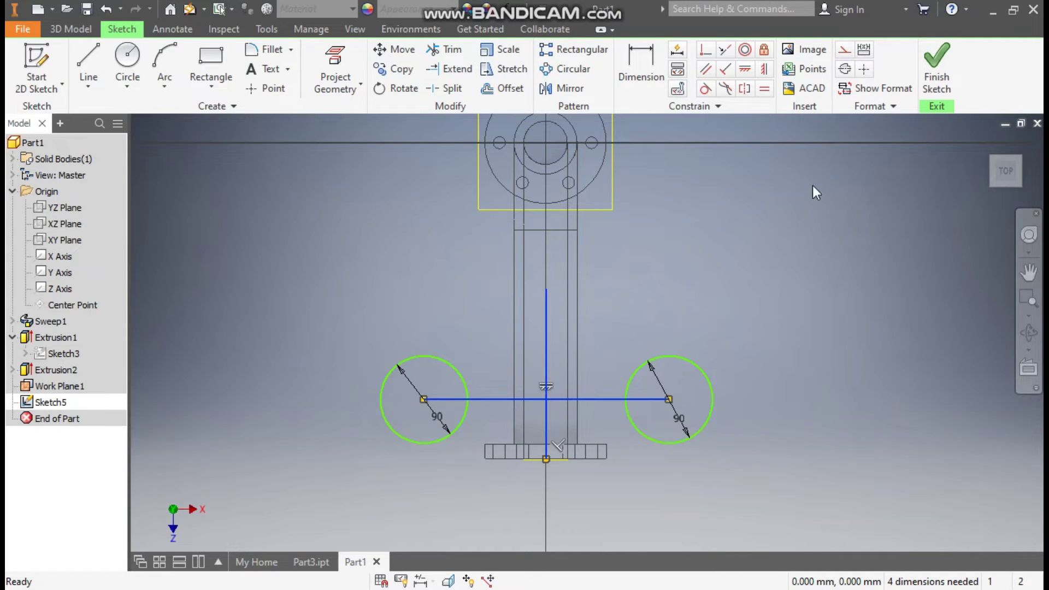
click(845, 51)
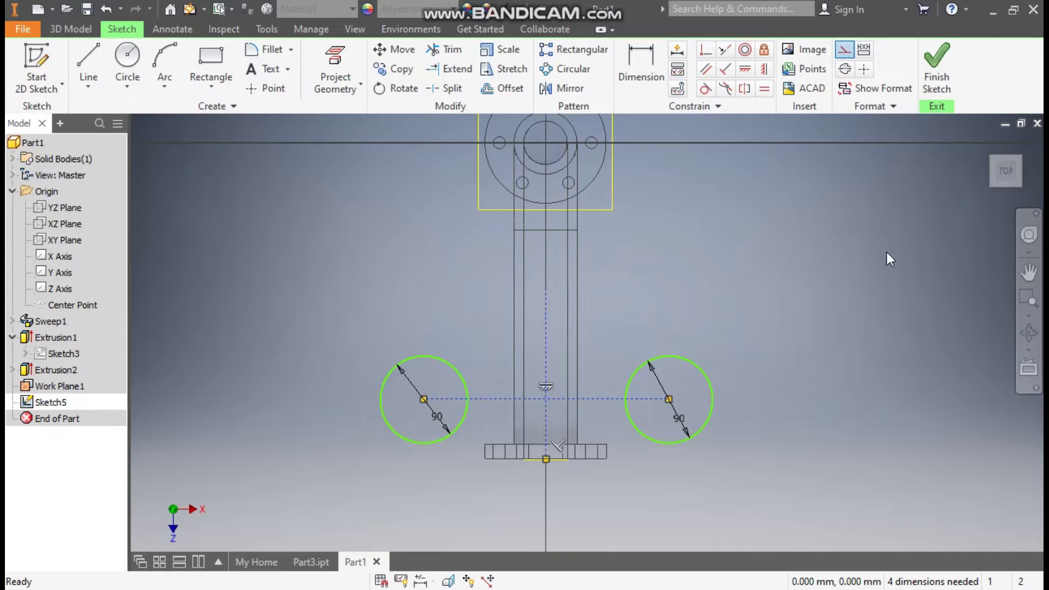
click(919, 250)
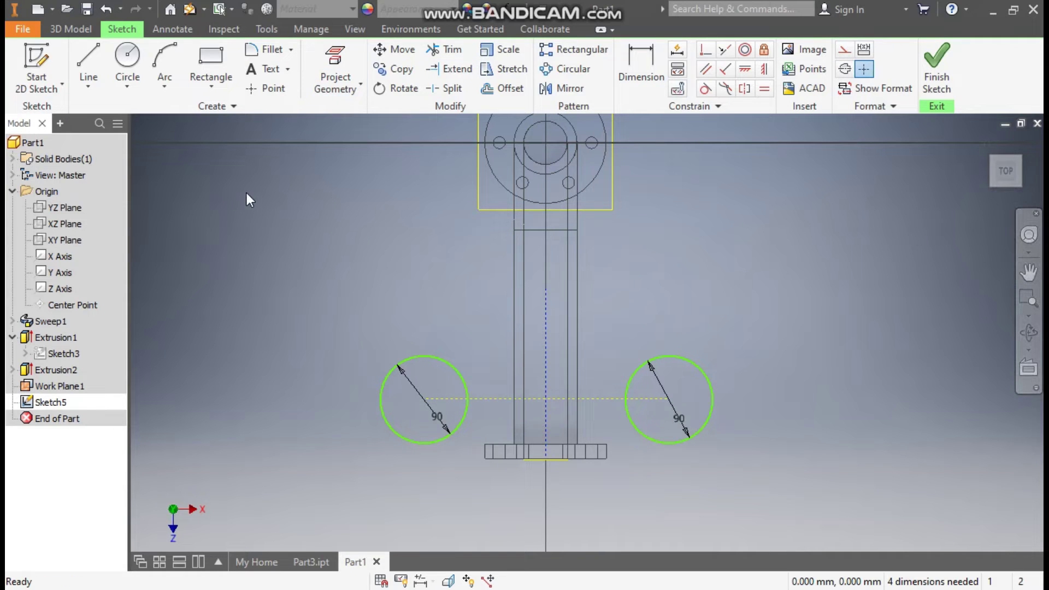
Step: Dimension the left circle's centre at 82.5 mm from the vertical construction line
click(641, 68)
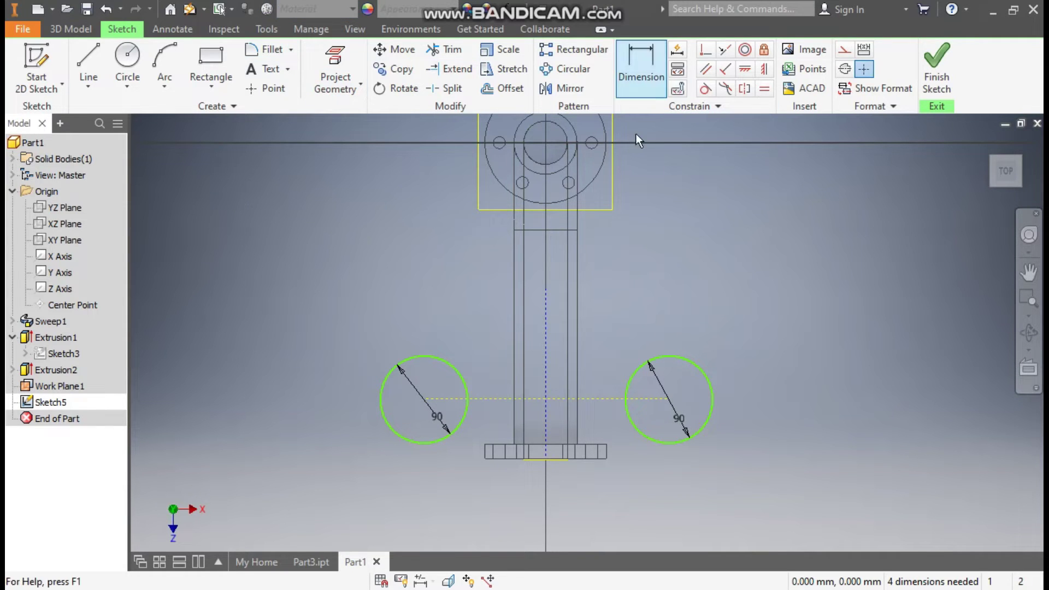
click(546, 368)
click(424, 398)
click(474, 296)
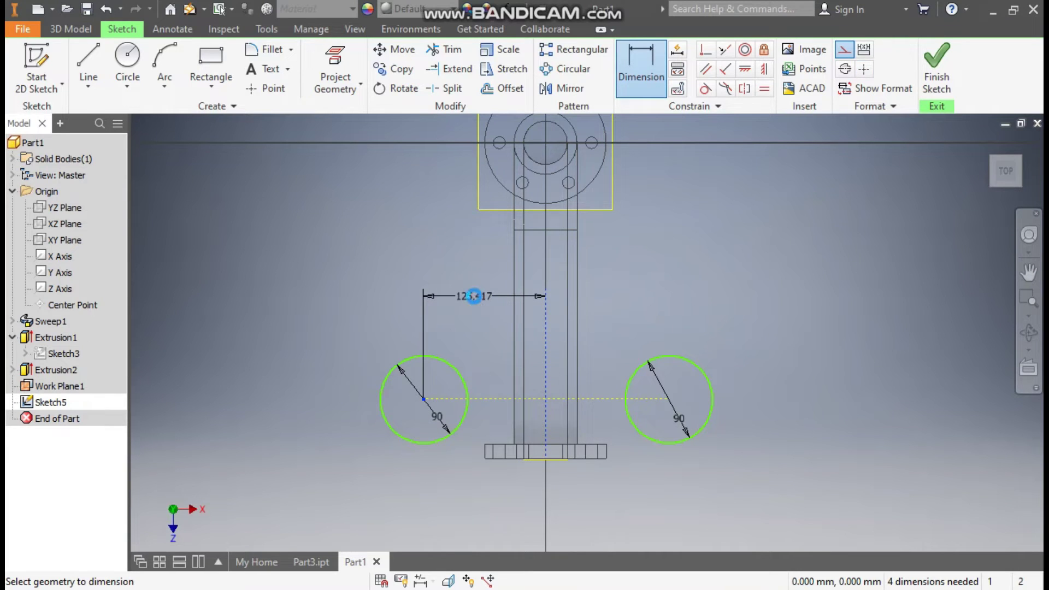
text(82.5)
key(Return)
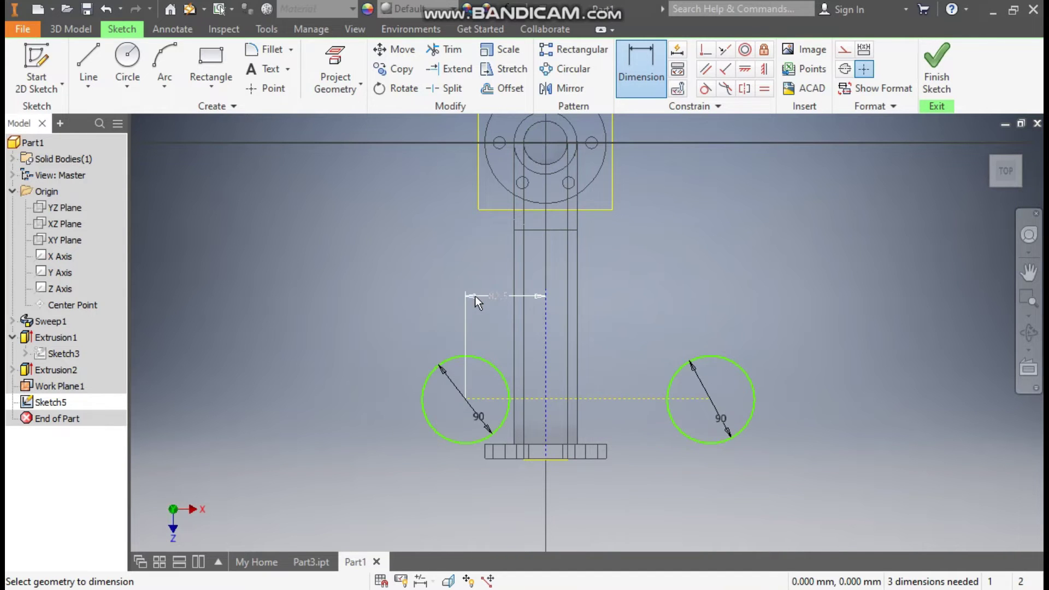
Step: Dimension the right circle's centre at 82.5 mm from the vertical construction line
click(711, 398)
click(546, 410)
click(655, 304)
text(82.5)
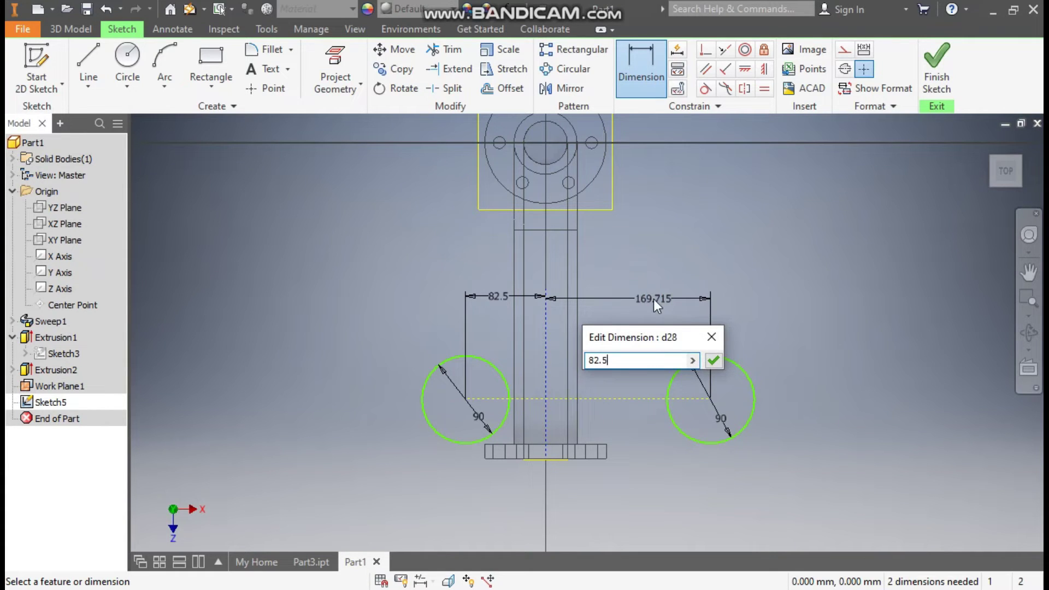
key(Return)
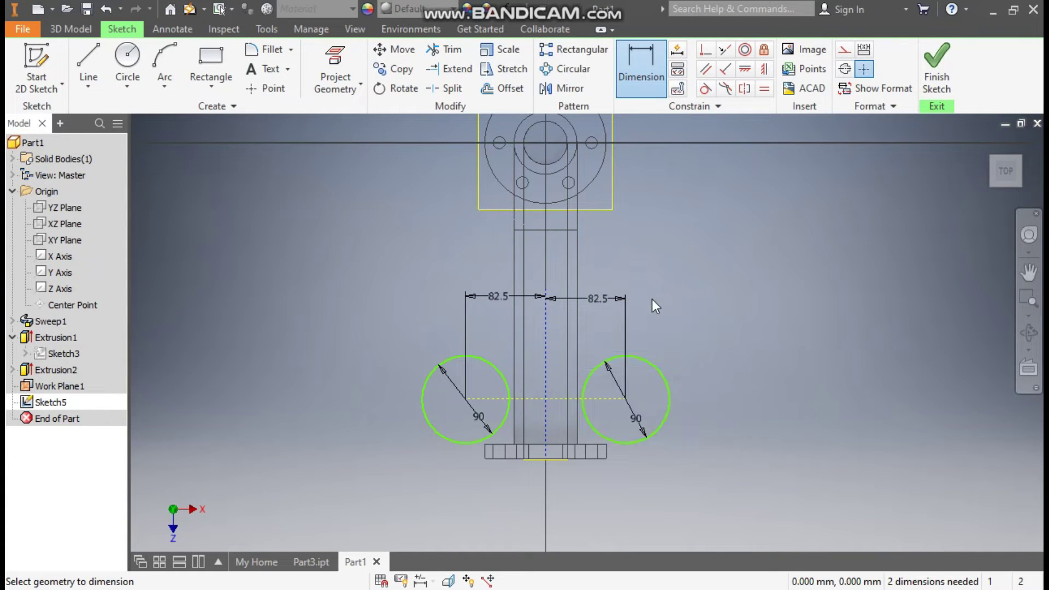
Step: Dimension the horizontal construction line at 85 mm from the lower flange's end face
click(568, 399)
click(562, 457)
click(348, 430)
text(85)
key(Return)
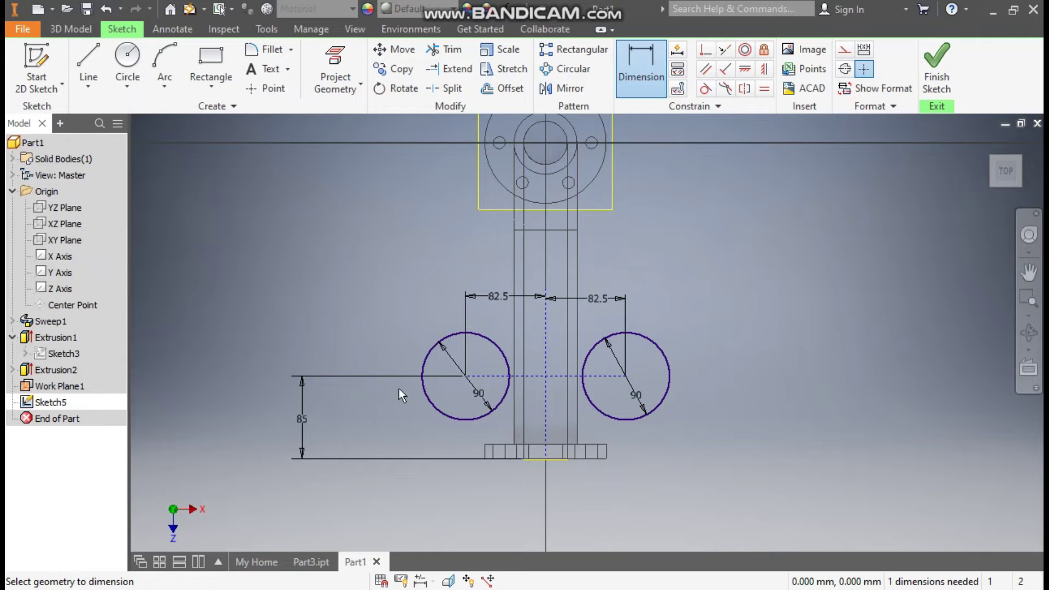
Step: Draw a line about 85 mm long from the top of the left circle up to the vertical axis, then down to the right circle's upper edge
click(87, 63)
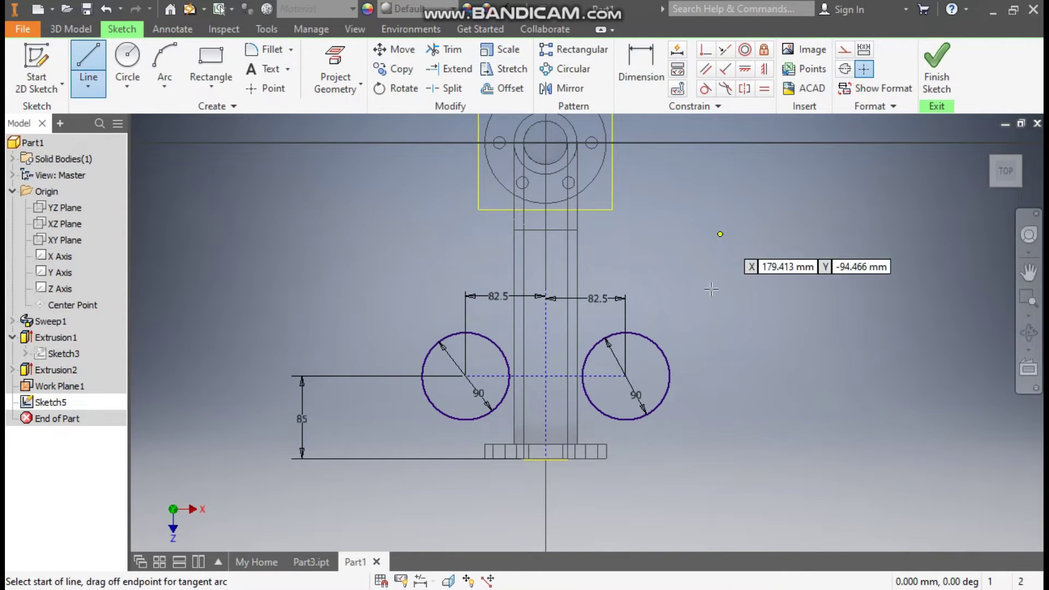
click(465, 332)
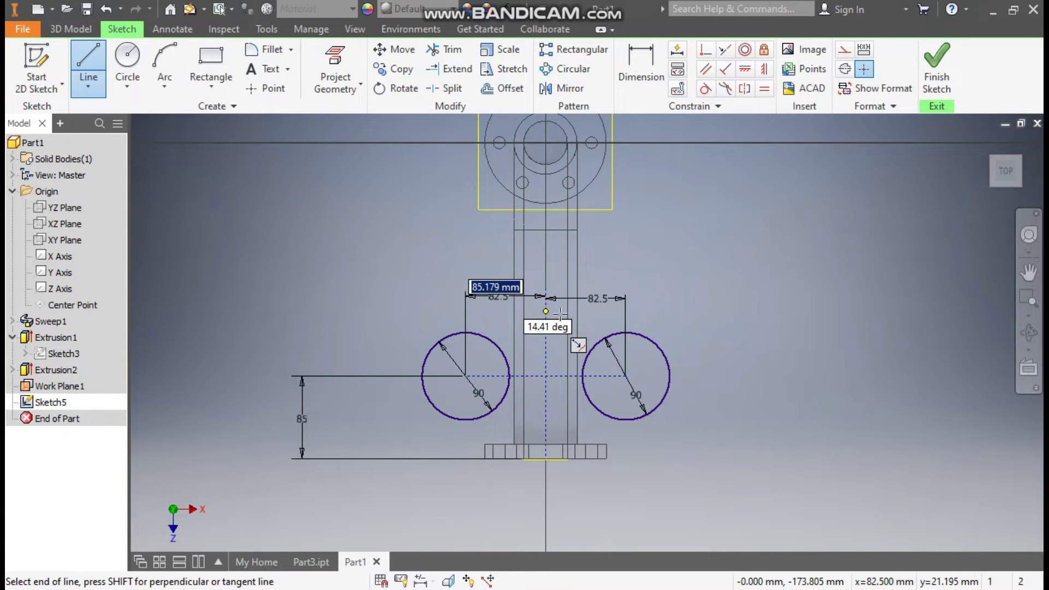
double_click(546, 311)
click(546, 311)
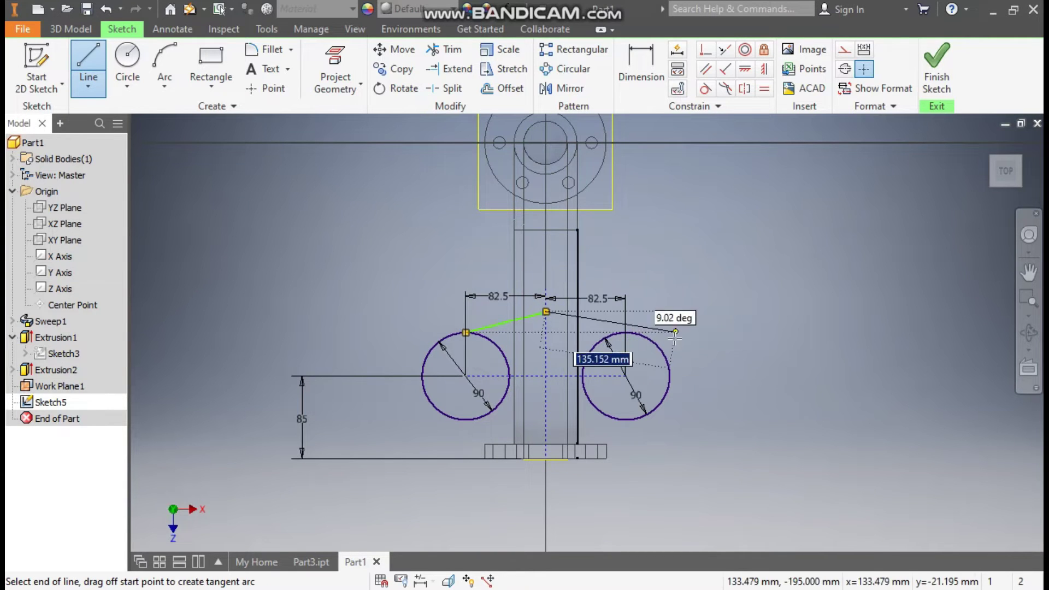
double_click(646, 337)
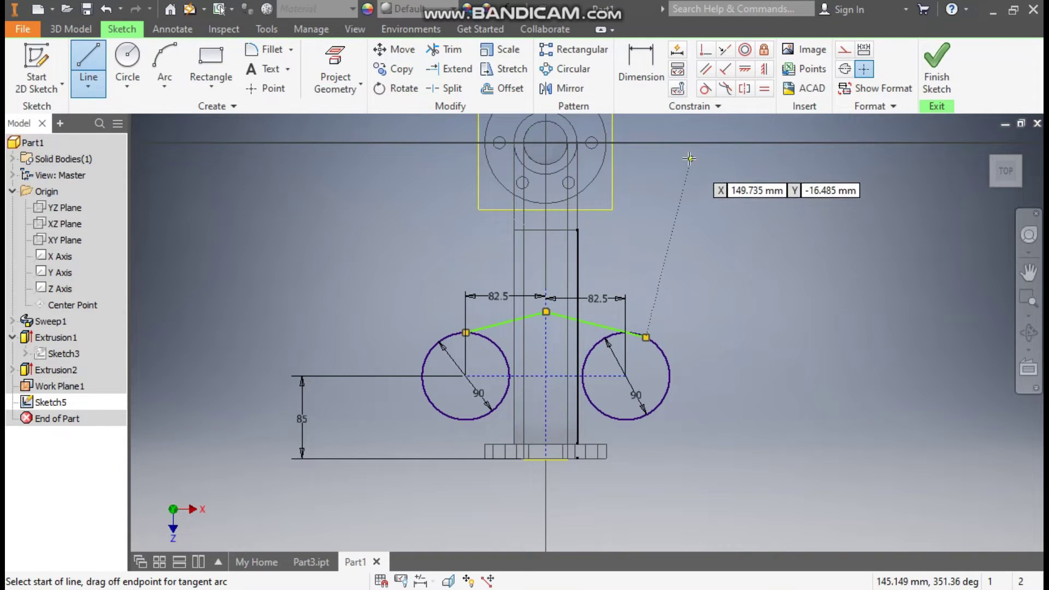
Step: Make each of the two sloping lines tangent to the circle it meets
click(704, 90)
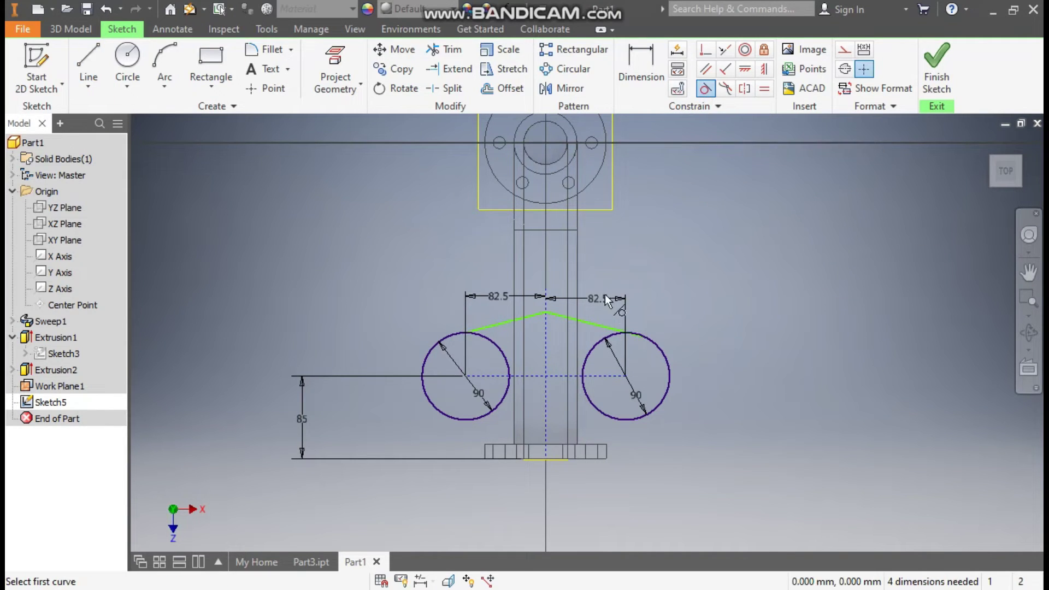
click(592, 325)
click(658, 343)
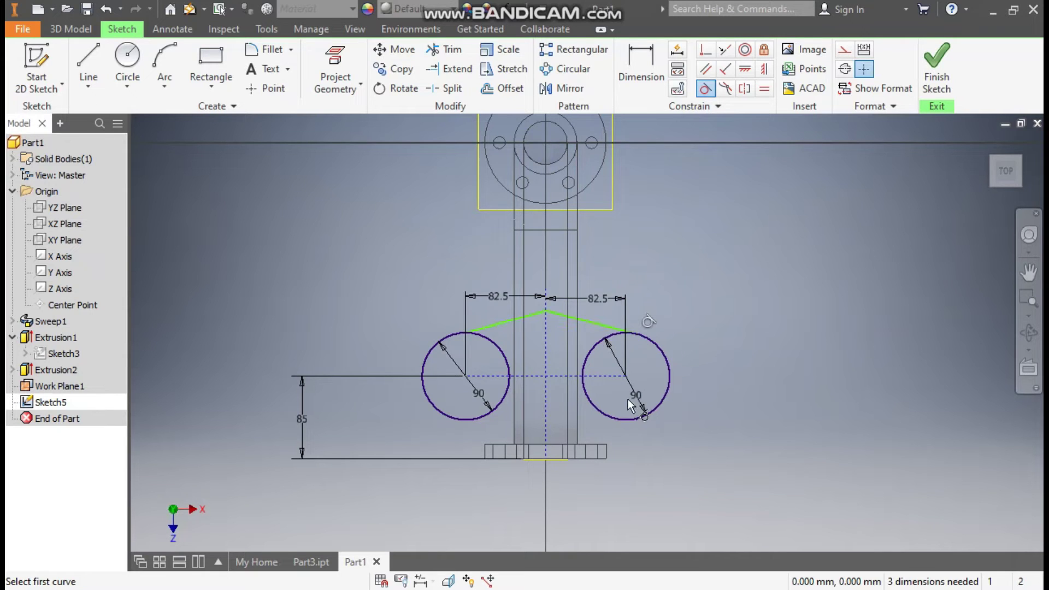
click(506, 322)
click(497, 343)
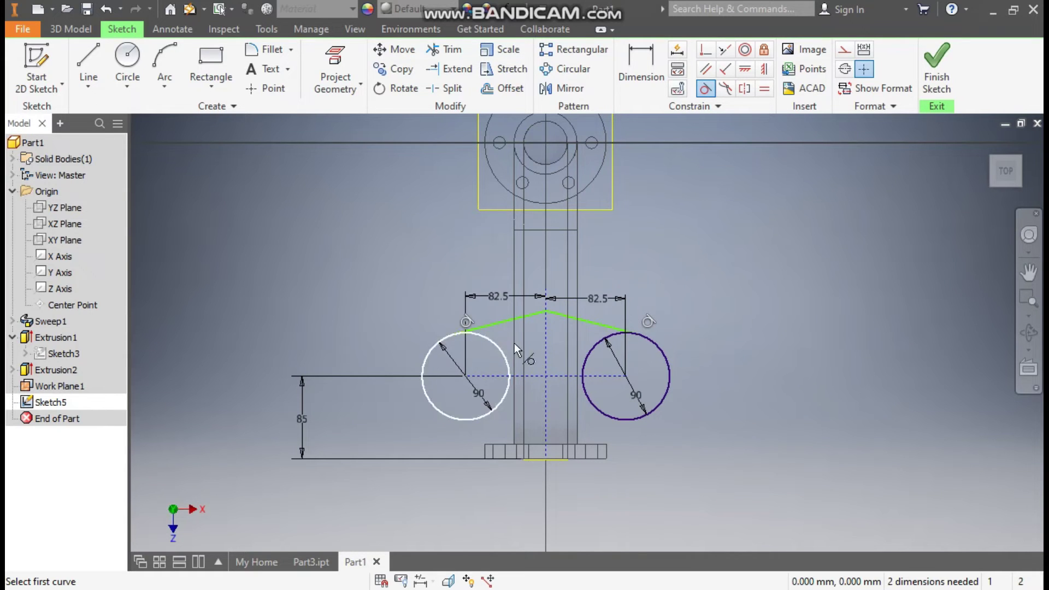
Step: Dimension the angle between the left sloping line and the horizontal construction line as 20 degrees
click(646, 70)
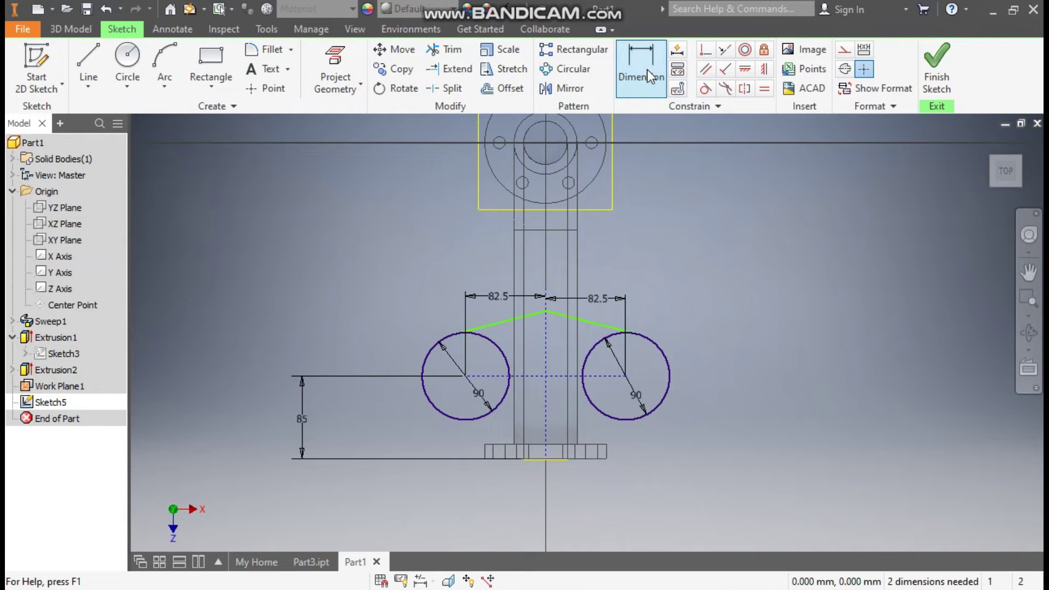
click(646, 70)
click(529, 377)
click(509, 320)
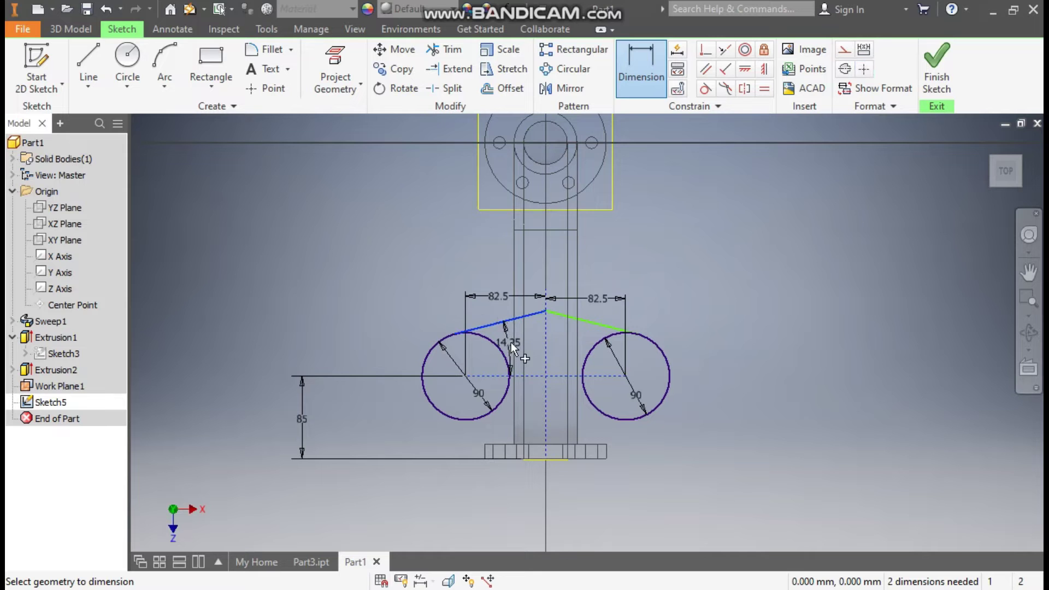
click(510, 342)
text(20)
key(Return)
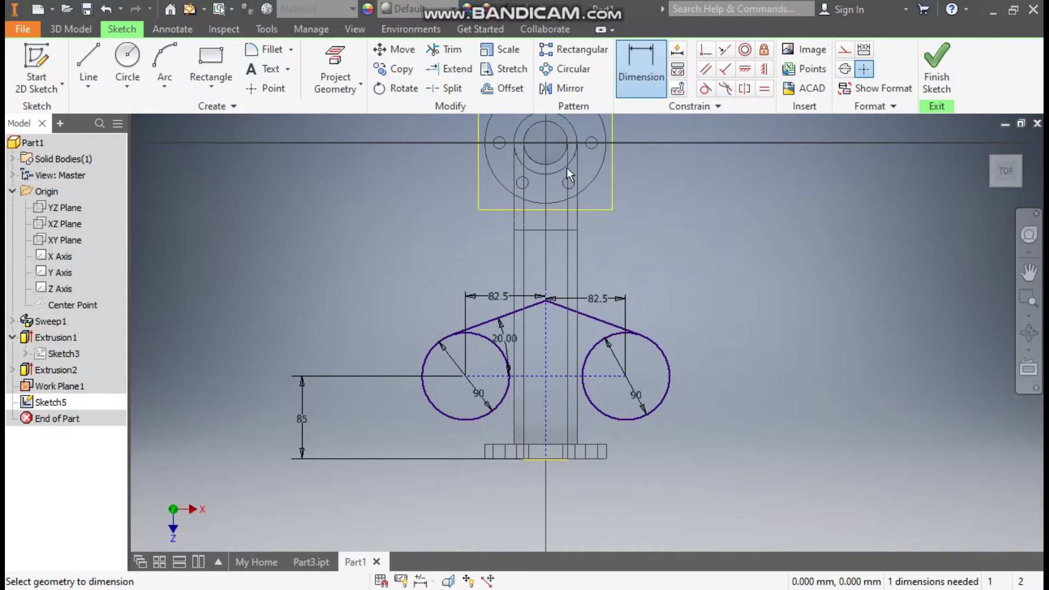
Step: Fillet the peak where the two sloping lines meet with a 90 mm radius
click(266, 49)
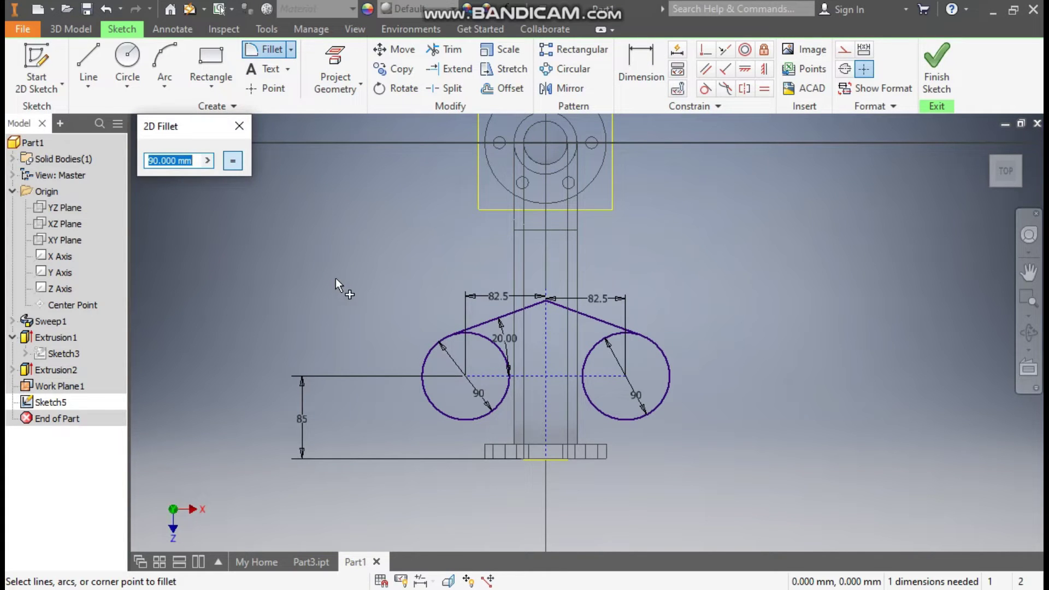
scroll(569, 319, up, 3)
click(492, 290)
click(543, 291)
scroll(695, 275, down, 3)
middle_drag(695, 275, 674, 280)
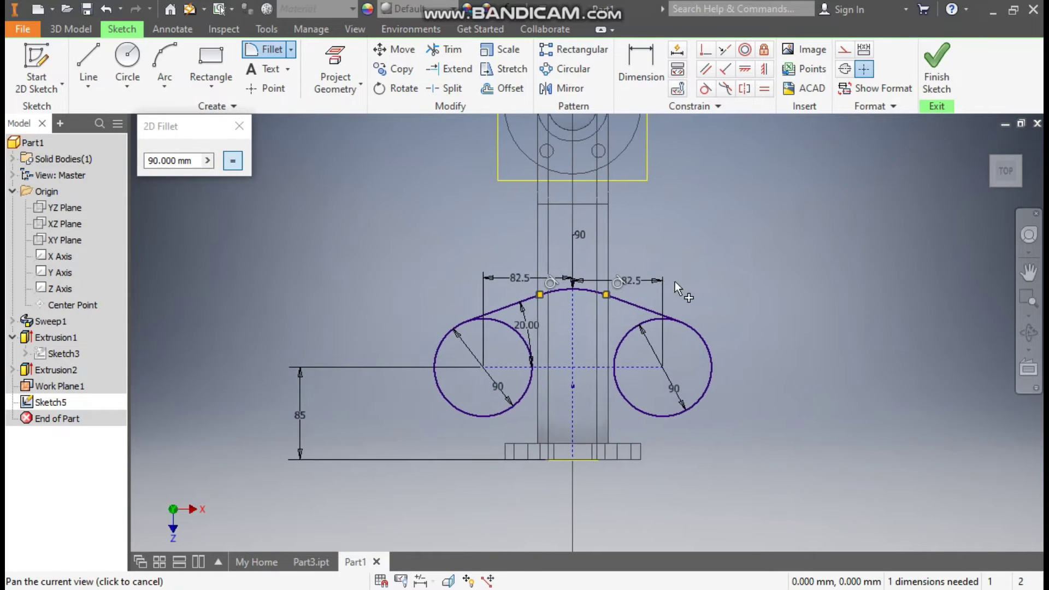
scroll(719, 293, down, 2)
scroll(710, 293, up, 3)
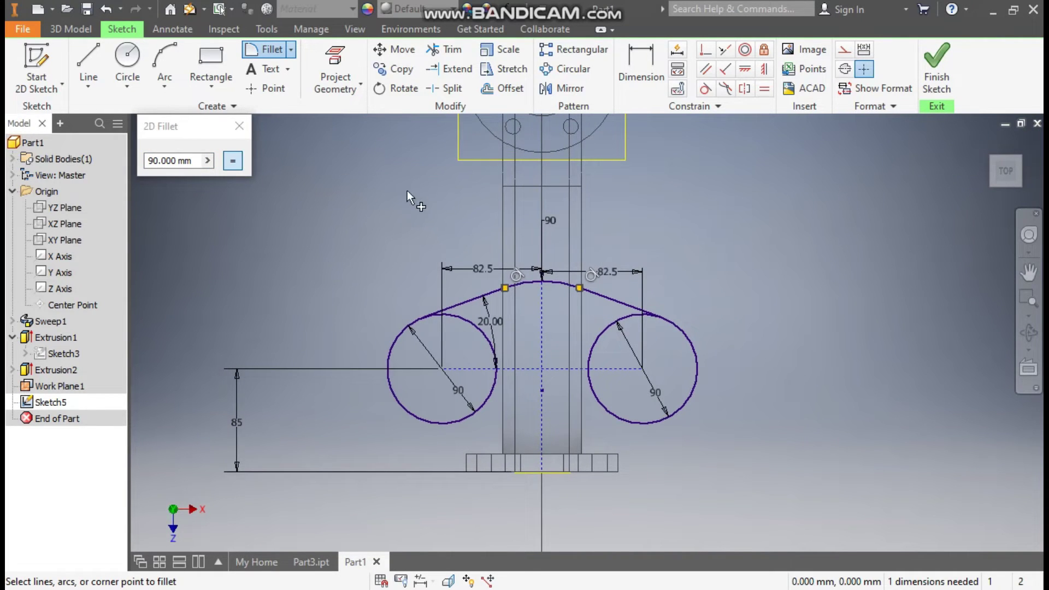
Step: Mirror the two sloping lines and the fillet arc about the horizontal construction line
click(561, 90)
click(604, 296)
click(555, 283)
click(496, 300)
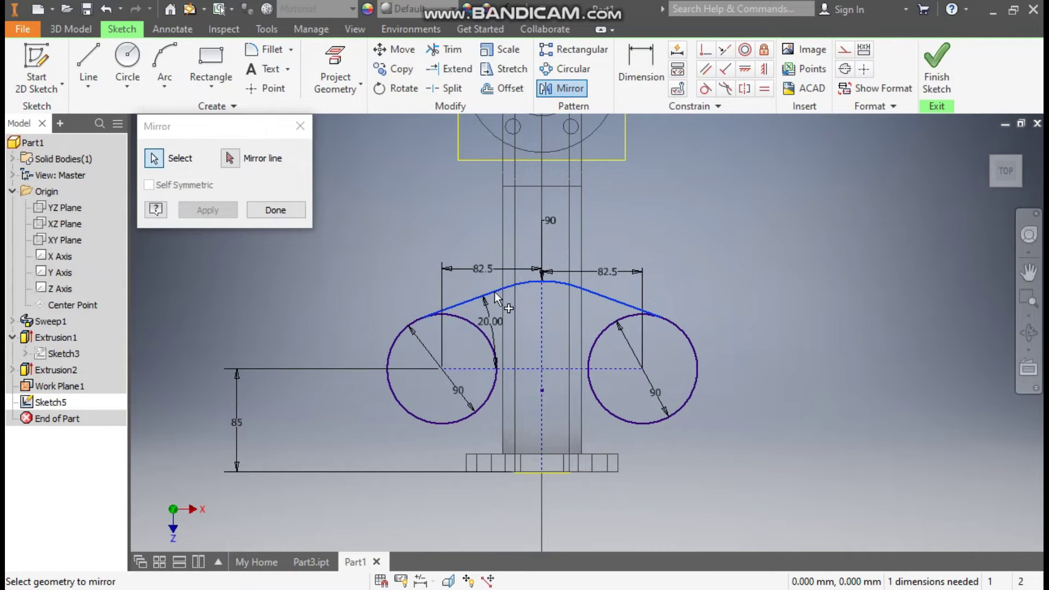
click(230, 159)
click(565, 369)
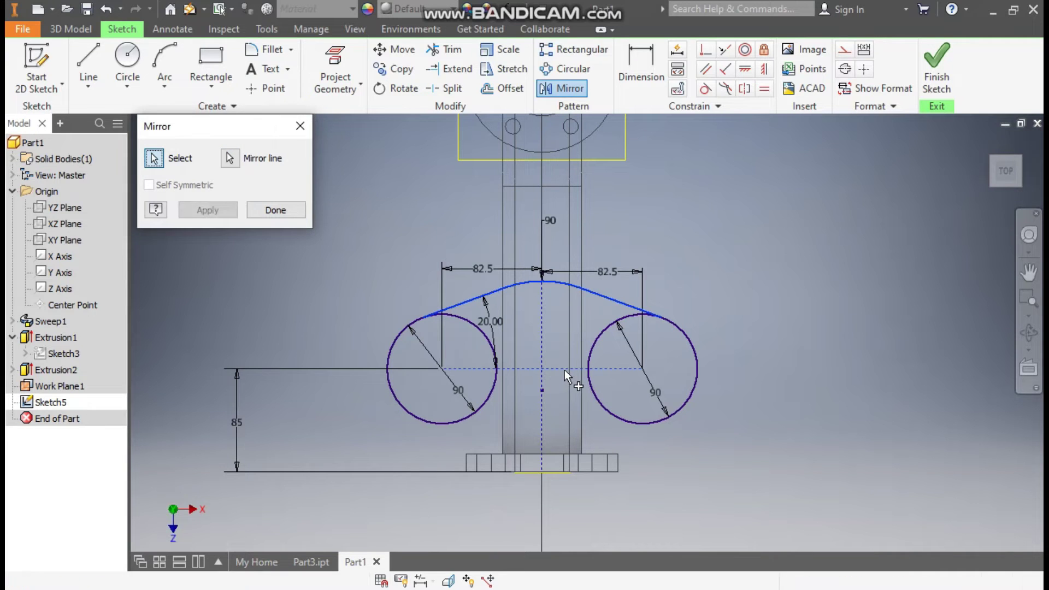
click(211, 208)
click(263, 212)
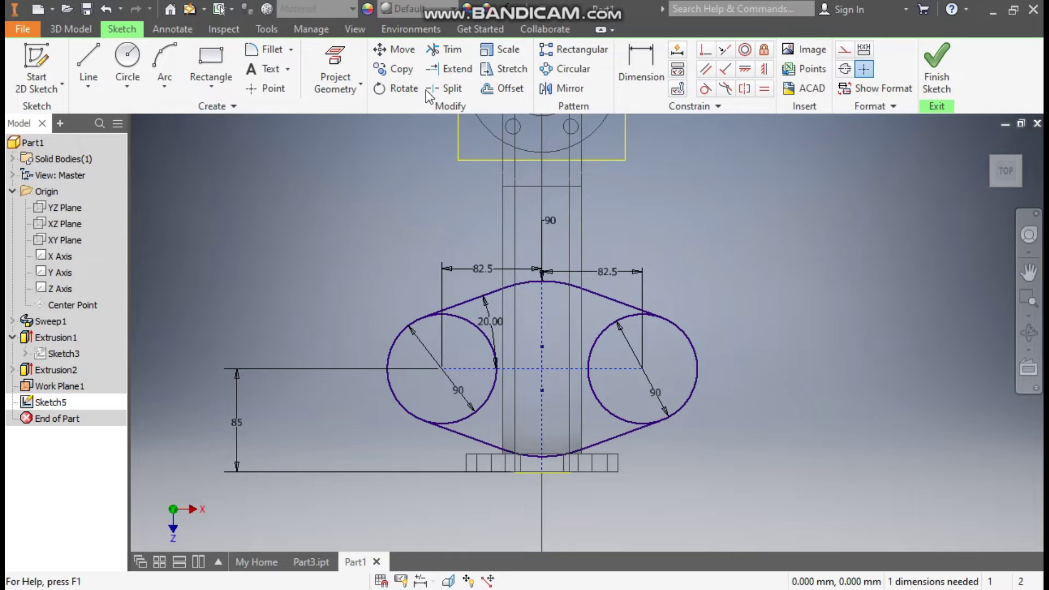
Step: Trim away the inner portions of both 90 mm circles to leave a single closed base outline
click(449, 50)
click(481, 328)
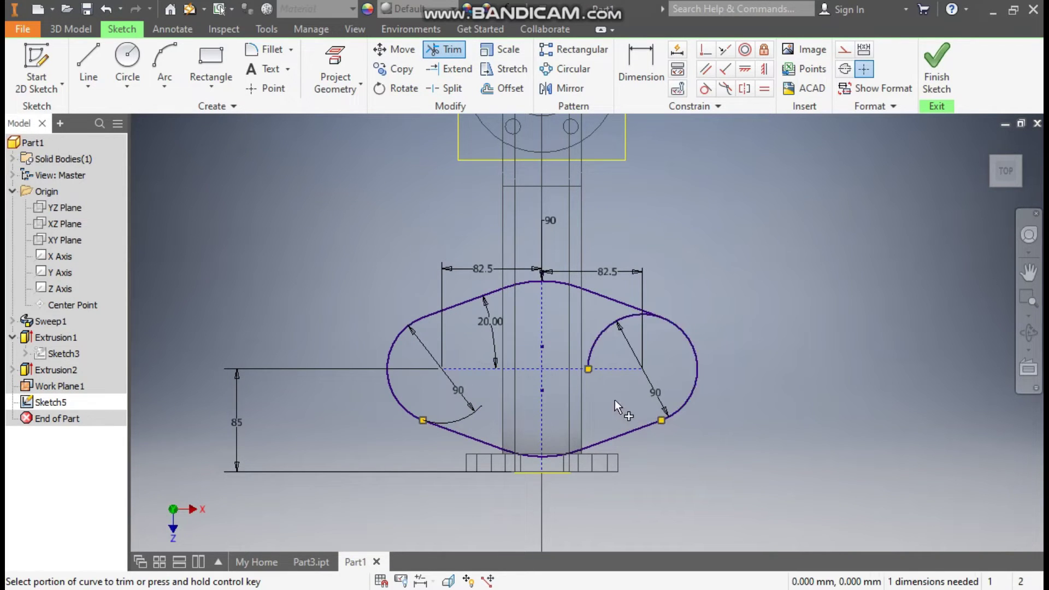
click(595, 338)
Step: Draw a 25 mm diameter hole circle at the centre of each rounded end of the base outline
click(142, 61)
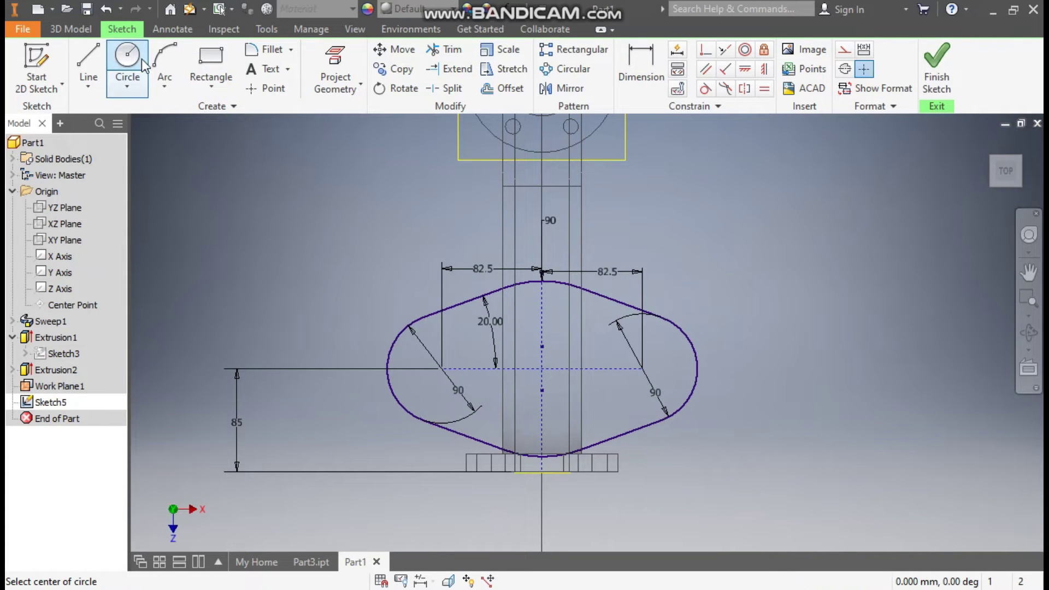
click(441, 368)
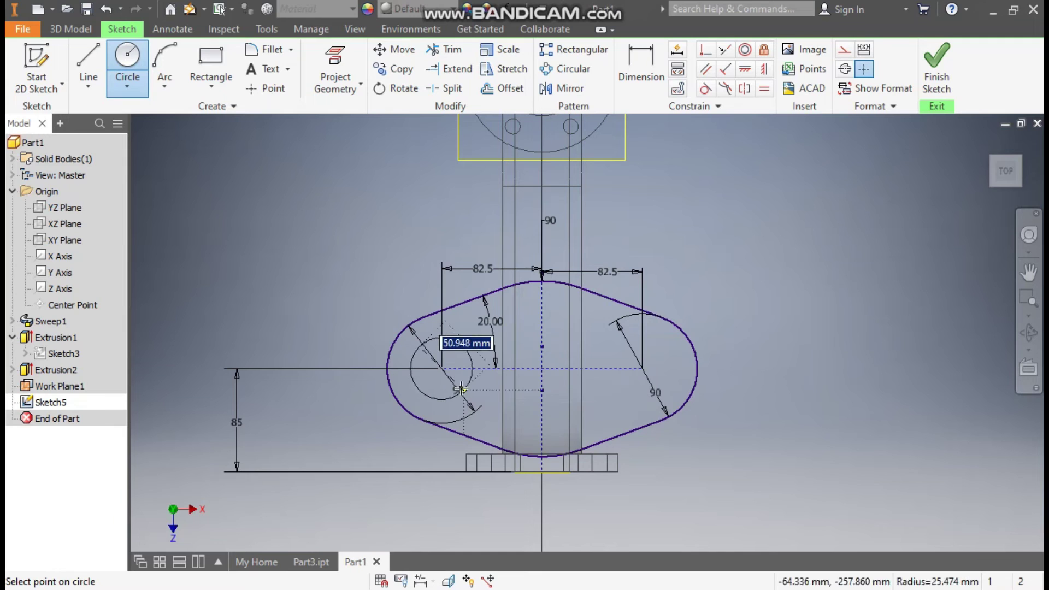
text(25)
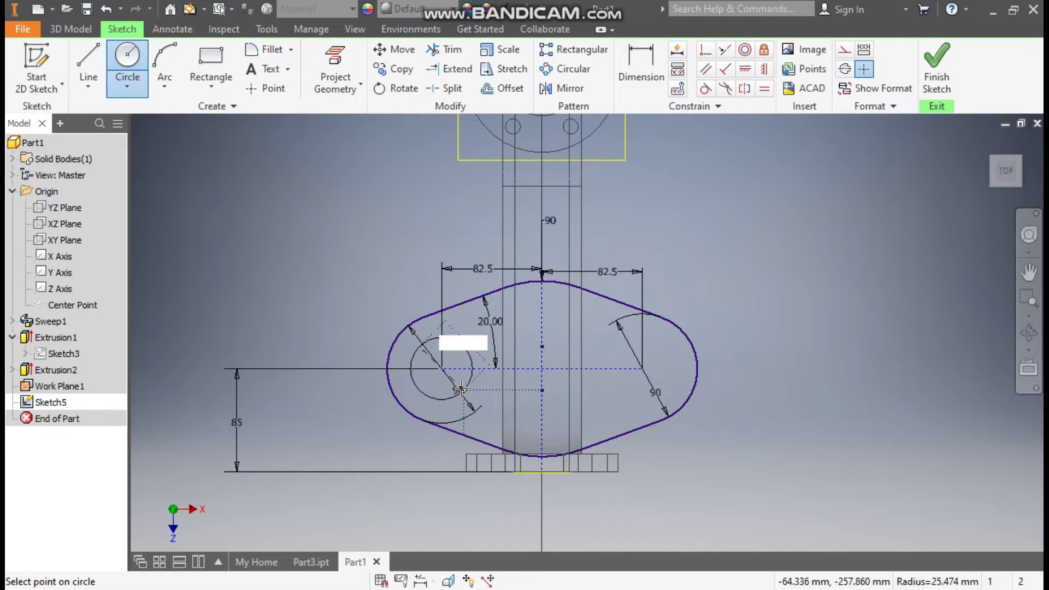
key(Return)
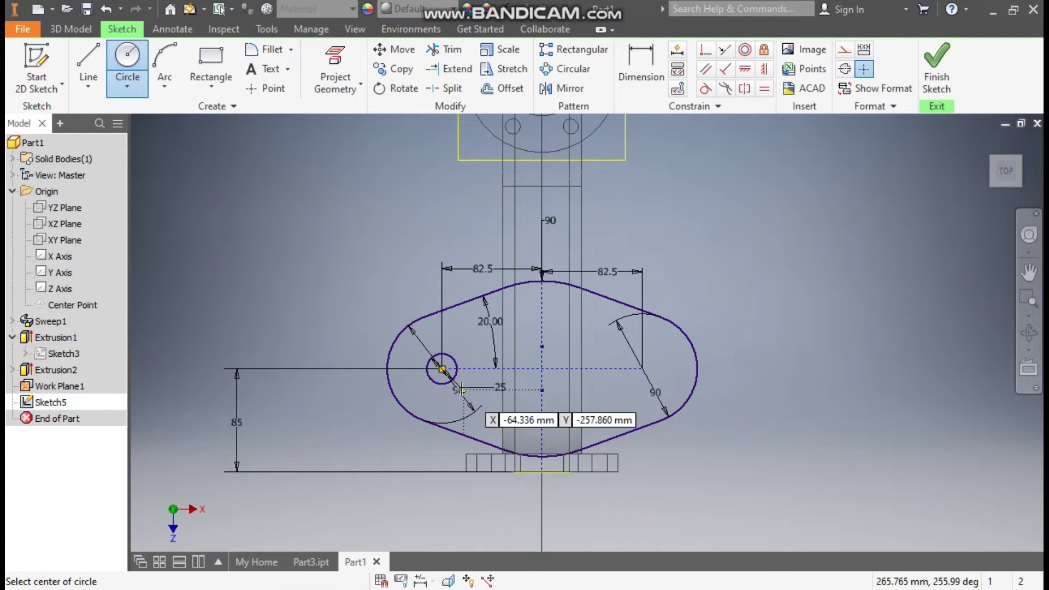
click(642, 369)
text(25)
key(Return)
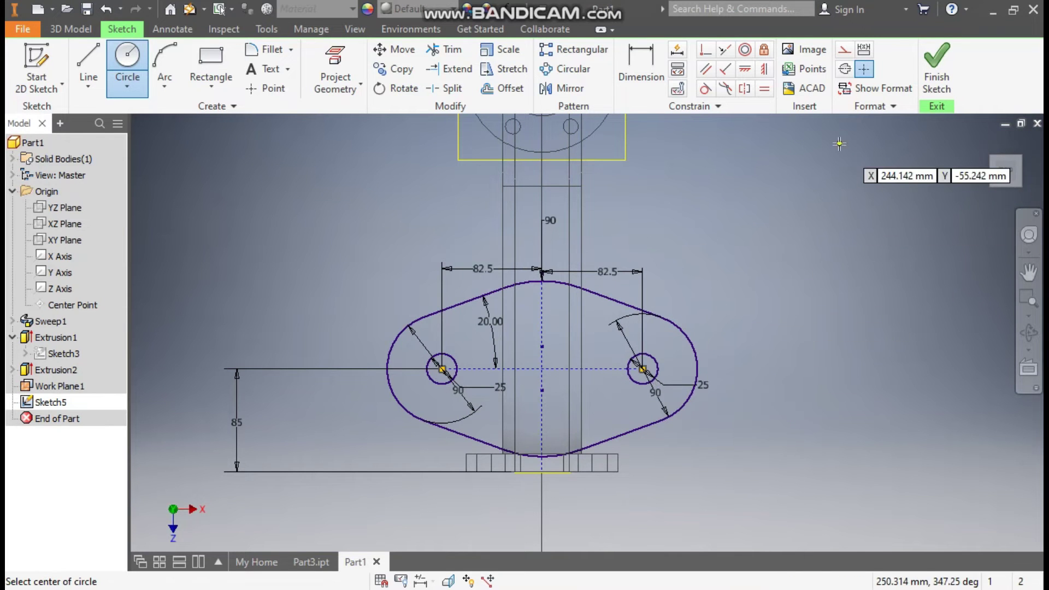
Step: Extrude the base outline around its two mounting holes by 20 mm to form the base plate
click(936, 64)
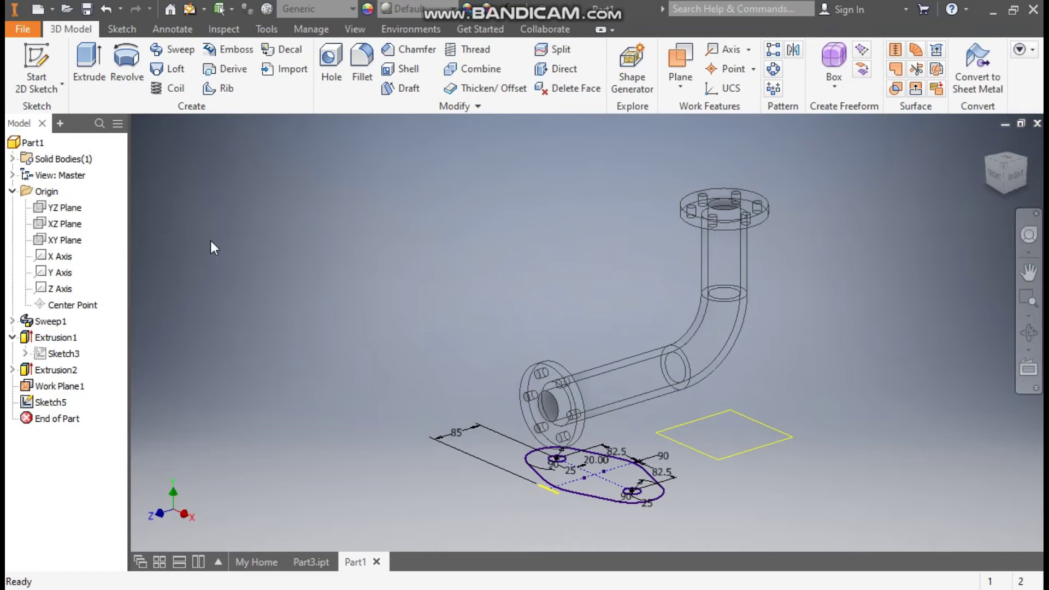
click(90, 61)
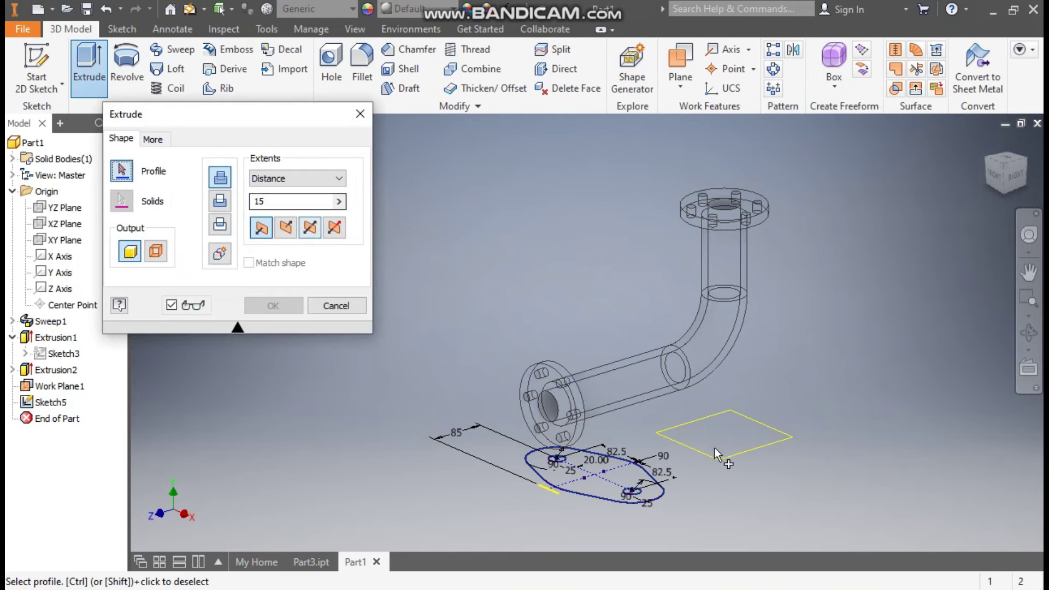
click(609, 486)
scroll(628, 516, up, 3)
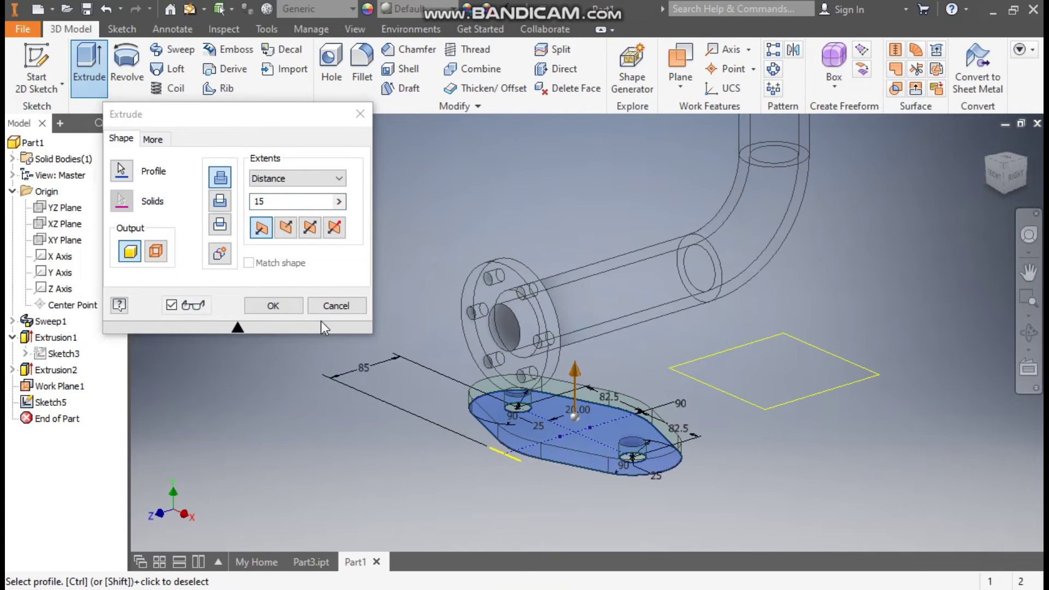
click(240, 213)
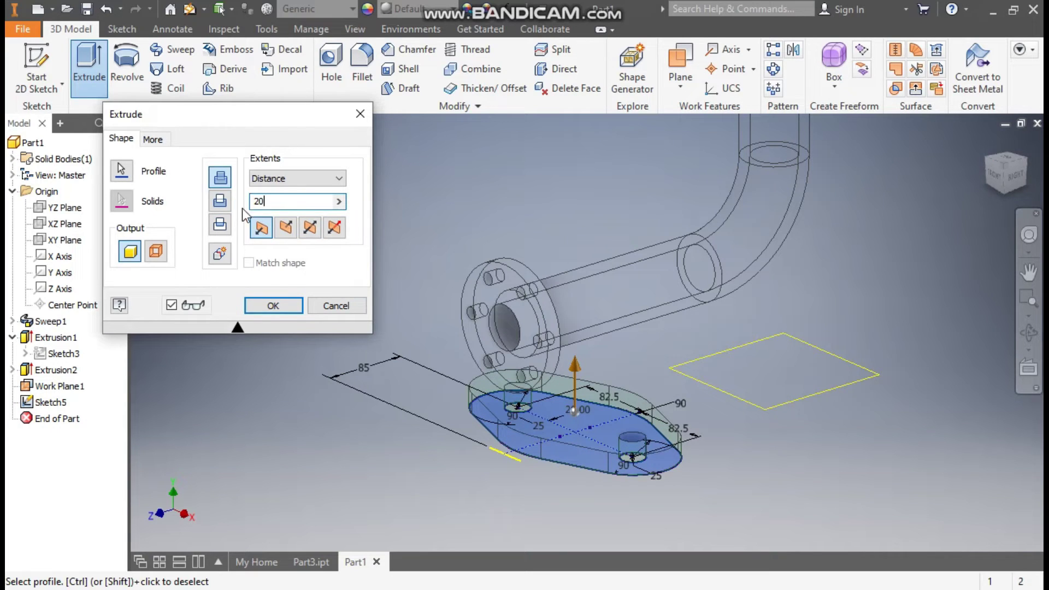
click(272, 306)
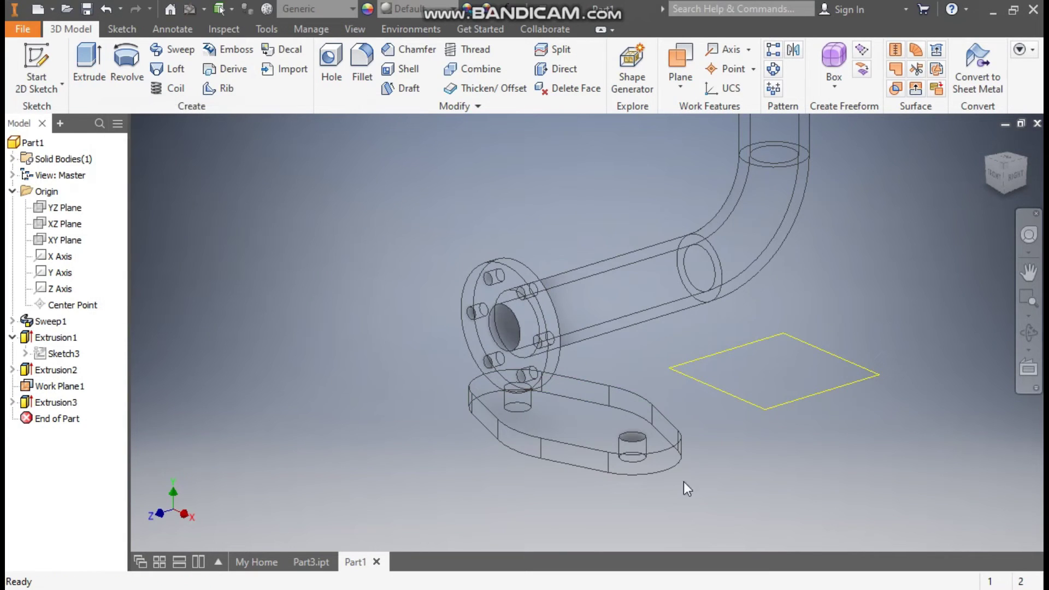
Step: Hide the yellow work plane and set the visual style to Shaded with Edges
click(754, 407)
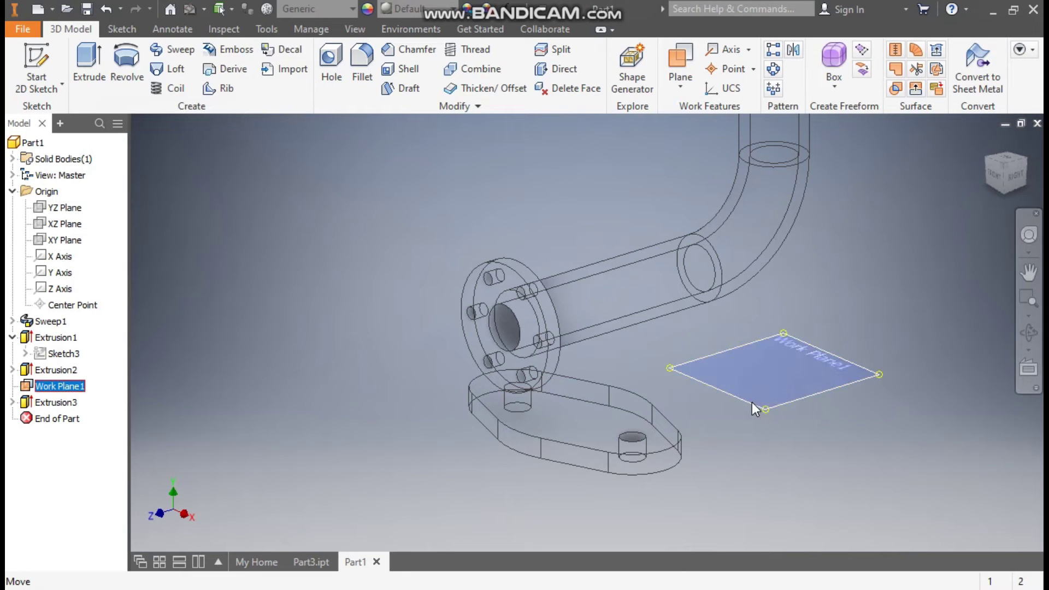
right_click(752, 402)
click(792, 196)
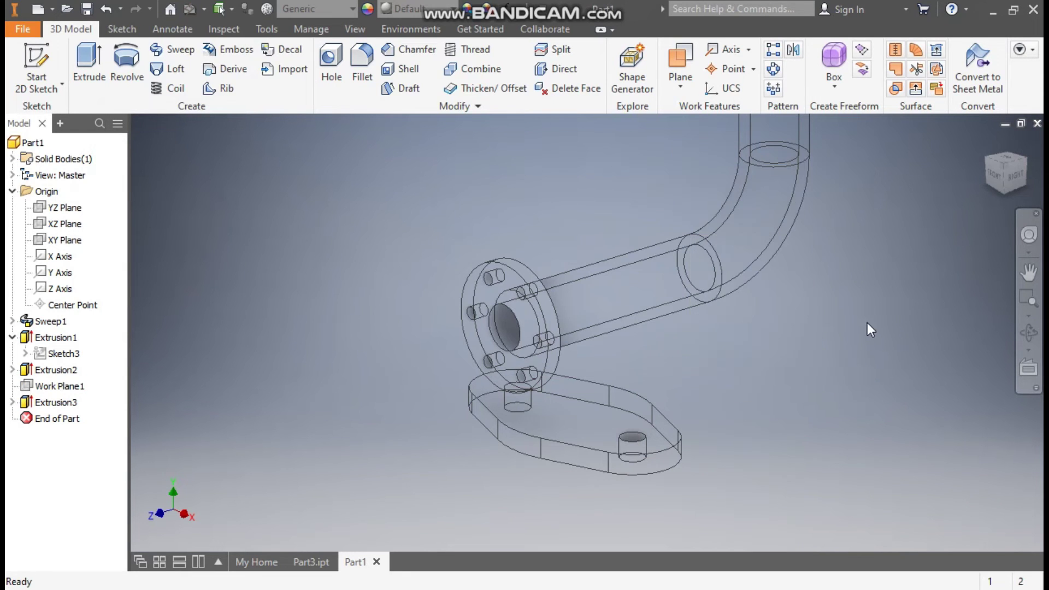
click(353, 29)
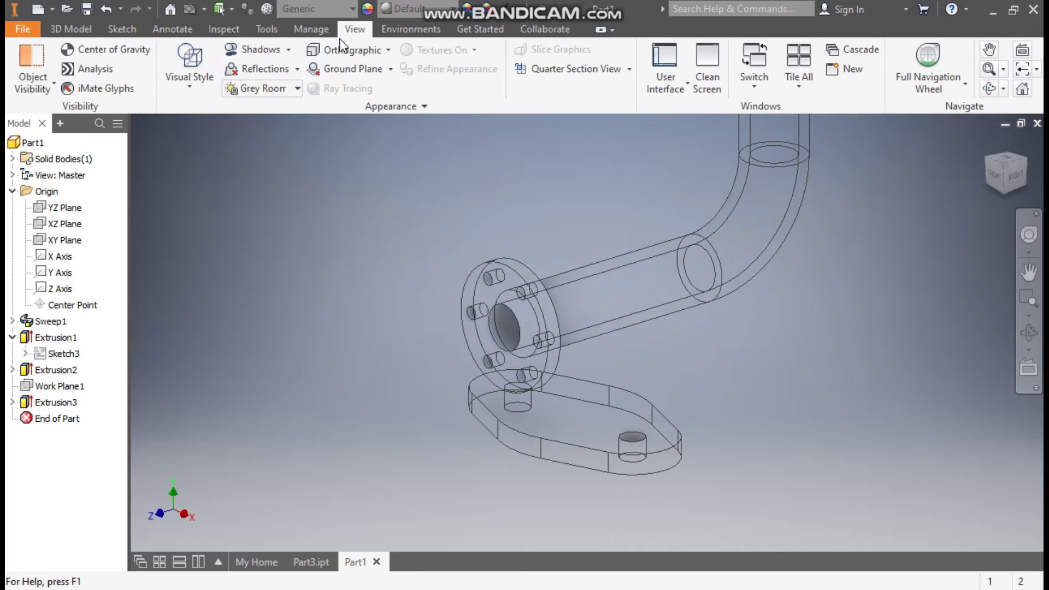
click(186, 81)
click(218, 176)
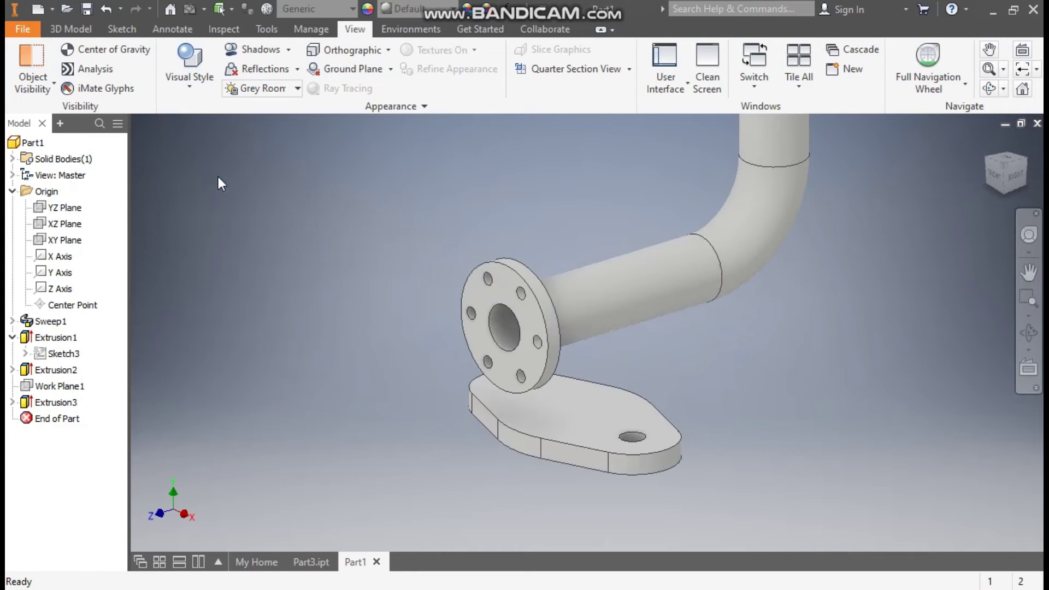
Step: Start a sketch on the base plate's upper face, turn the top view upright and set the visual style to Wireframe
middle_drag(713, 415, 640, 416)
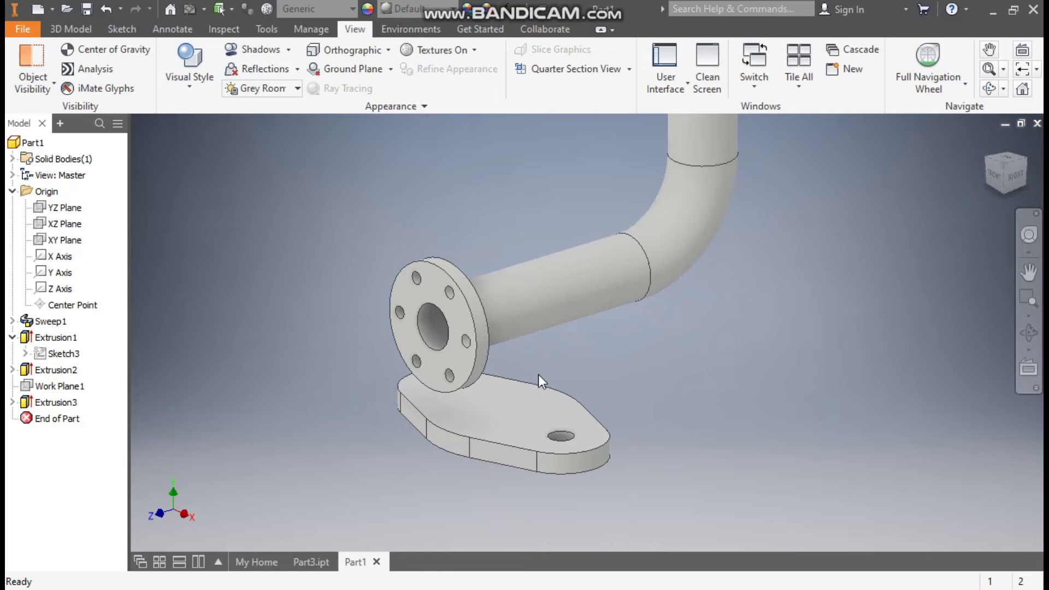
click(493, 404)
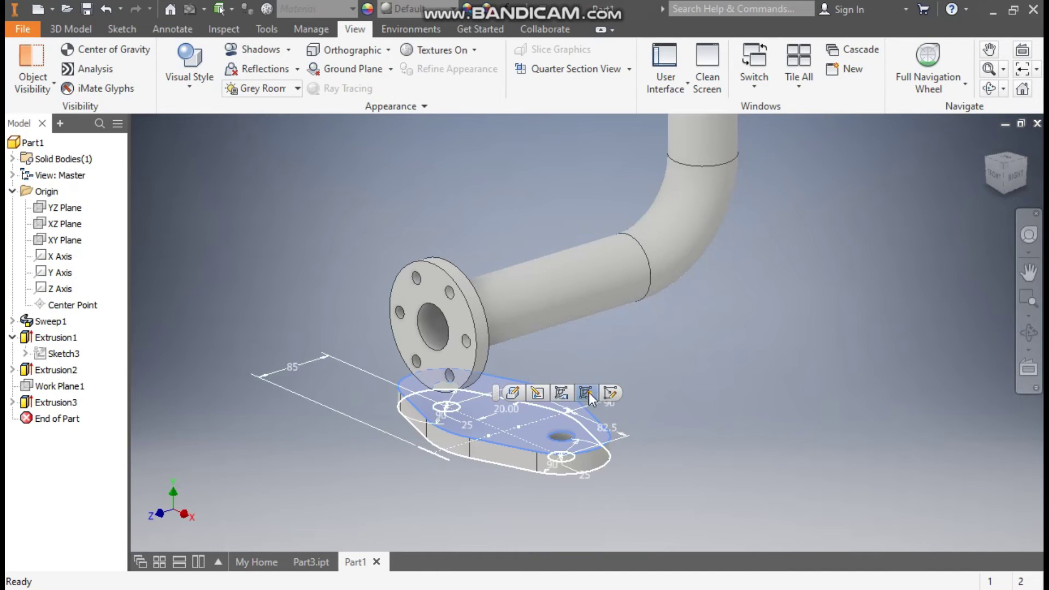
click(610, 392)
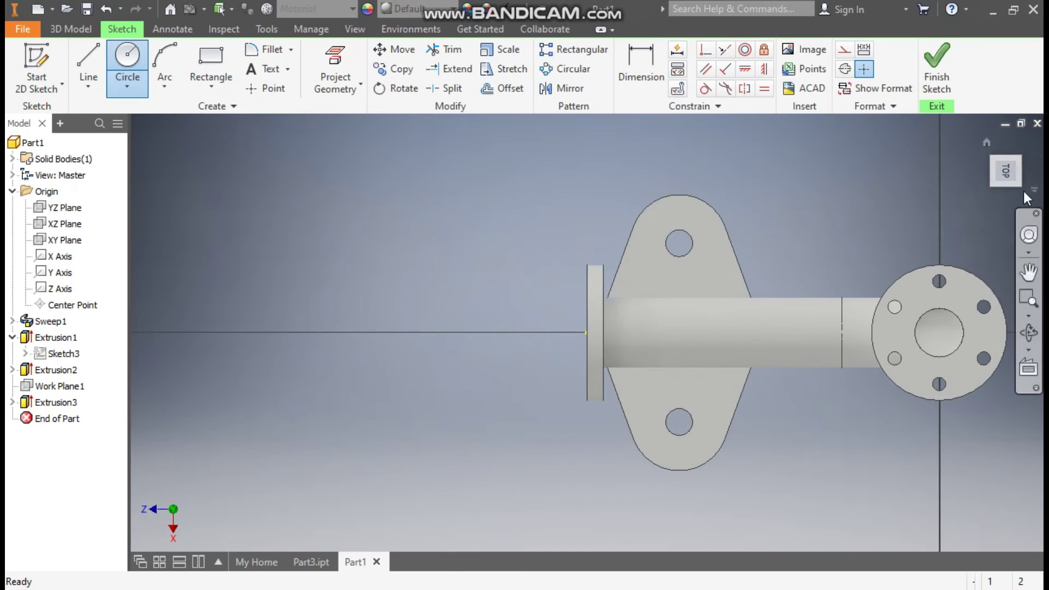
click(1031, 190)
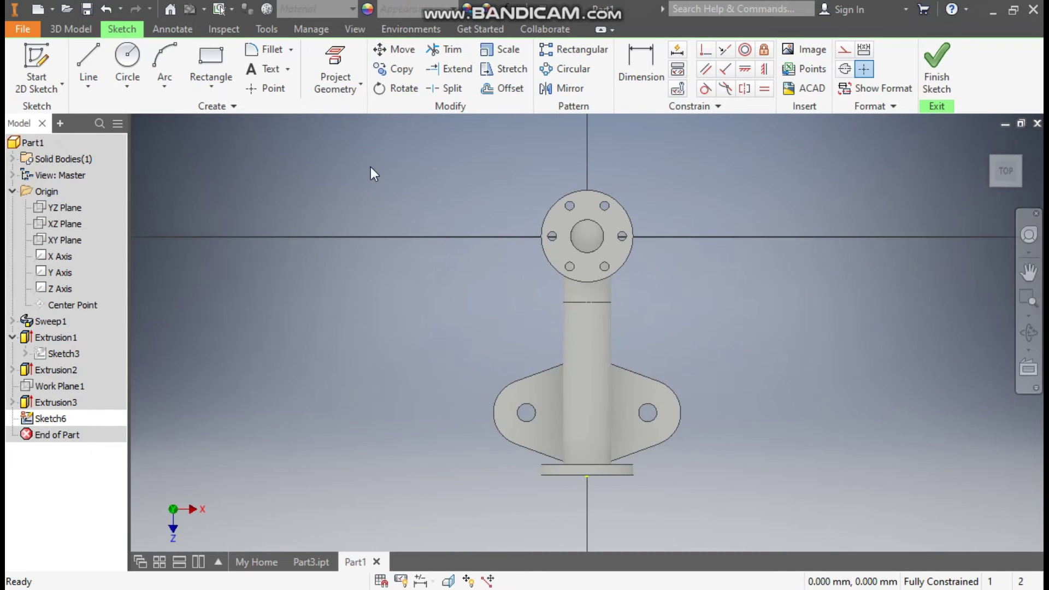
click(355, 27)
click(187, 90)
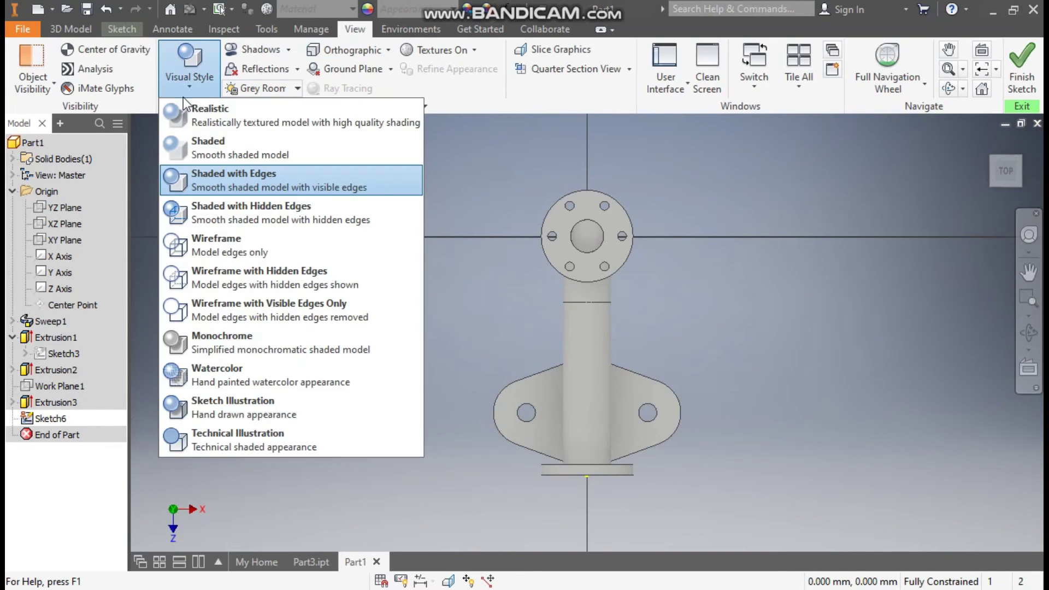
click(228, 244)
middle_drag(660, 502, 658, 502)
scroll(658, 501, up, 2)
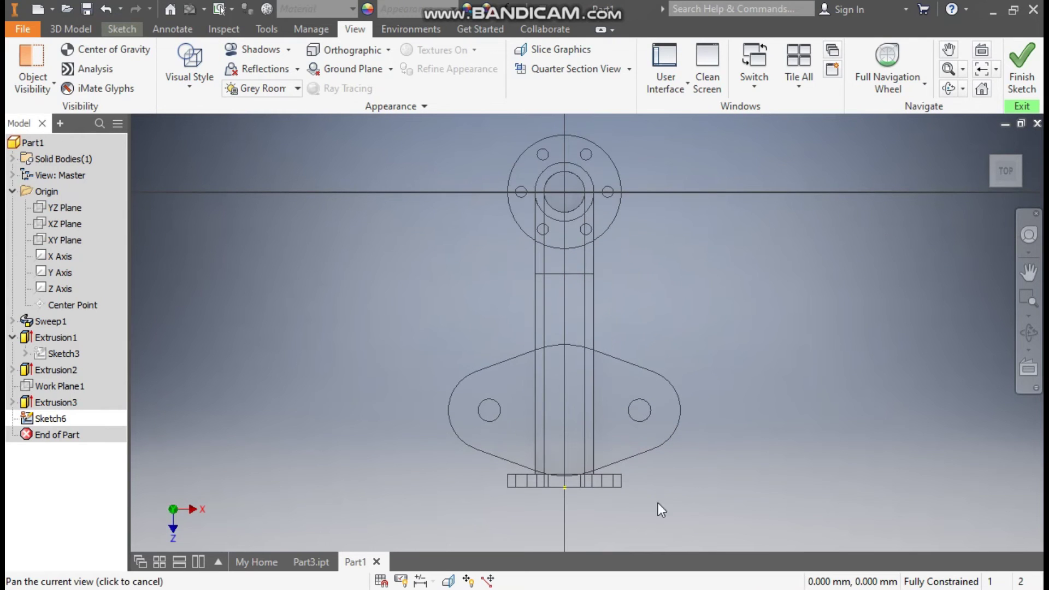
Step: Draw a two-point center rectangle in the middle of the base plate, beneath the pipe
click(122, 29)
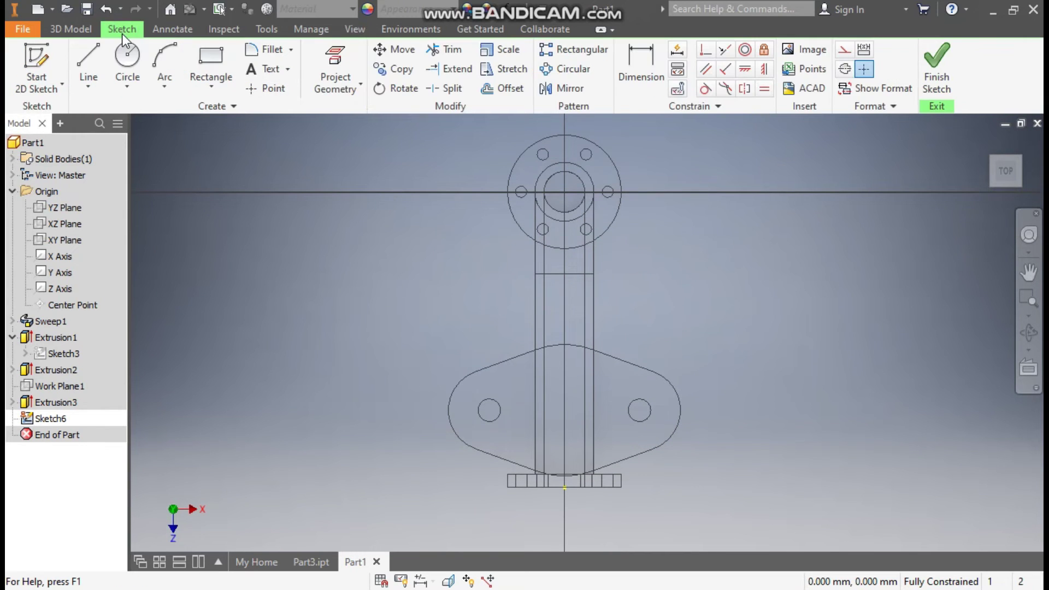
click(206, 85)
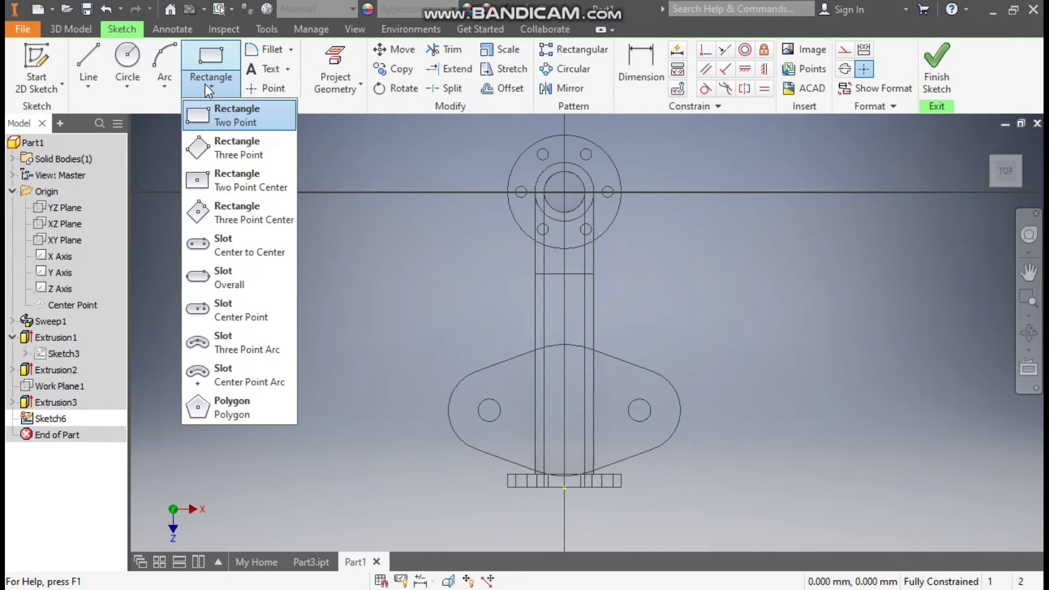
click(235, 182)
scroll(573, 405, up, 3)
click(557, 415)
key(Escape)
click(631, 333)
Step: Set the rectangle's width to 15 mm
click(639, 65)
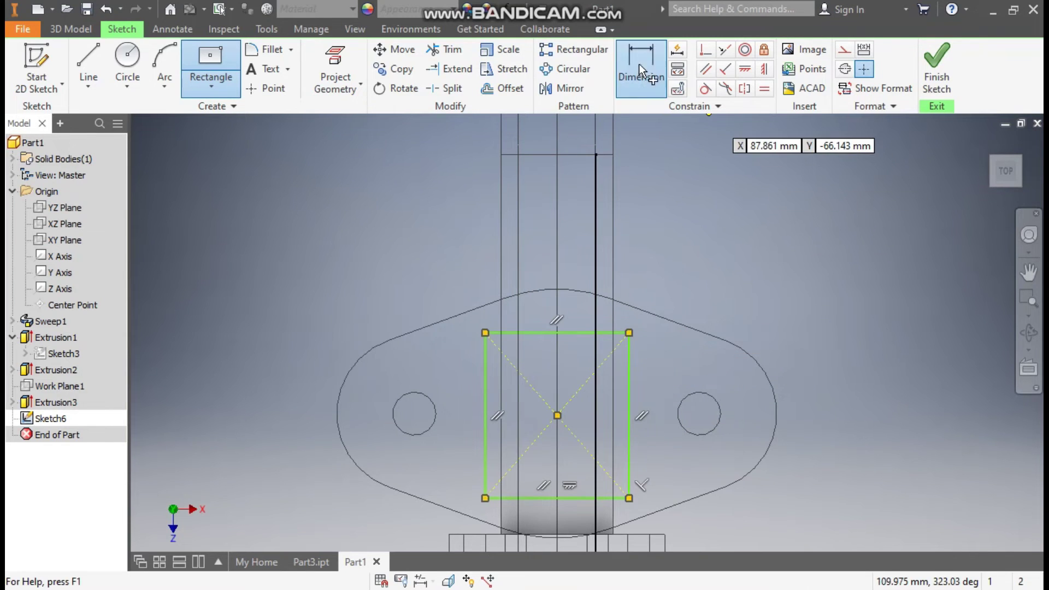
click(581, 334)
click(669, 265)
text(15)
key(Return)
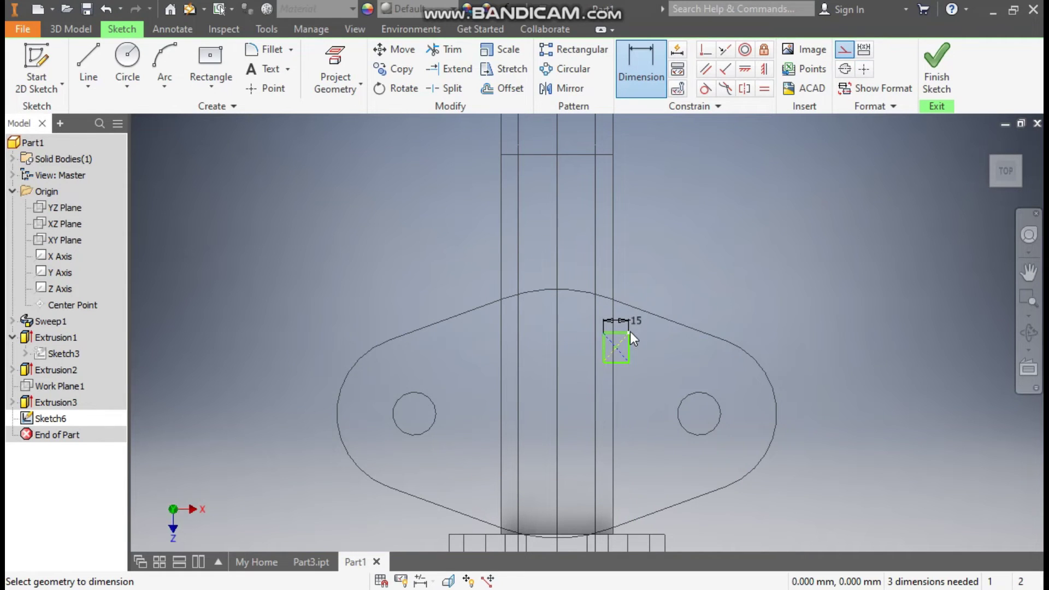
key(Escape)
Step: Dimension the rectangle's centre 85 mm from the outer face edge of the horizontal pipe's flange
click(653, 66)
click(615, 350)
middle_drag(669, 241, 711, 119)
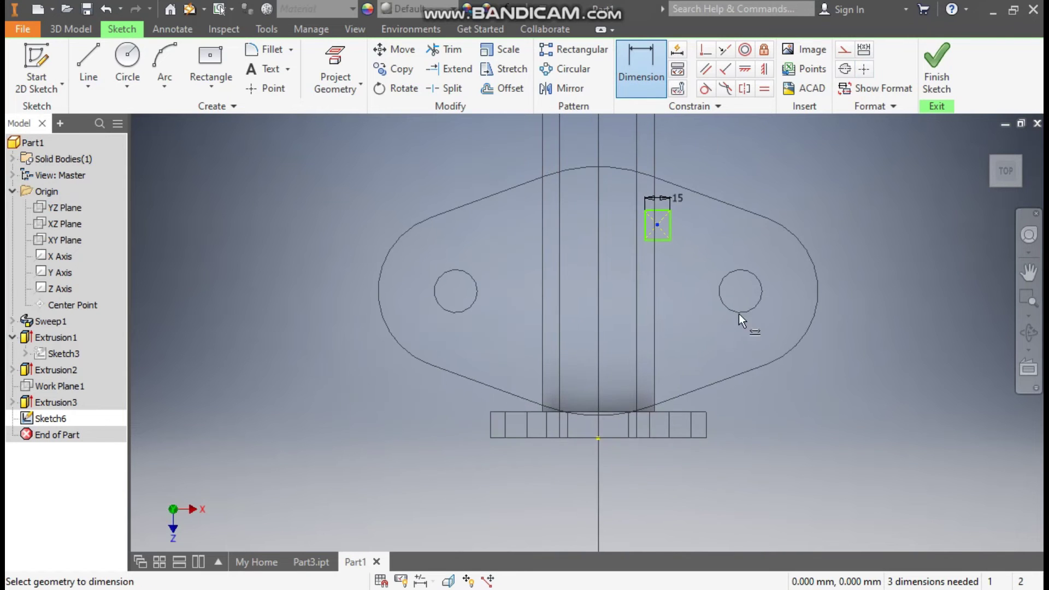
click(645, 437)
click(868, 361)
text(85)
key(Return)
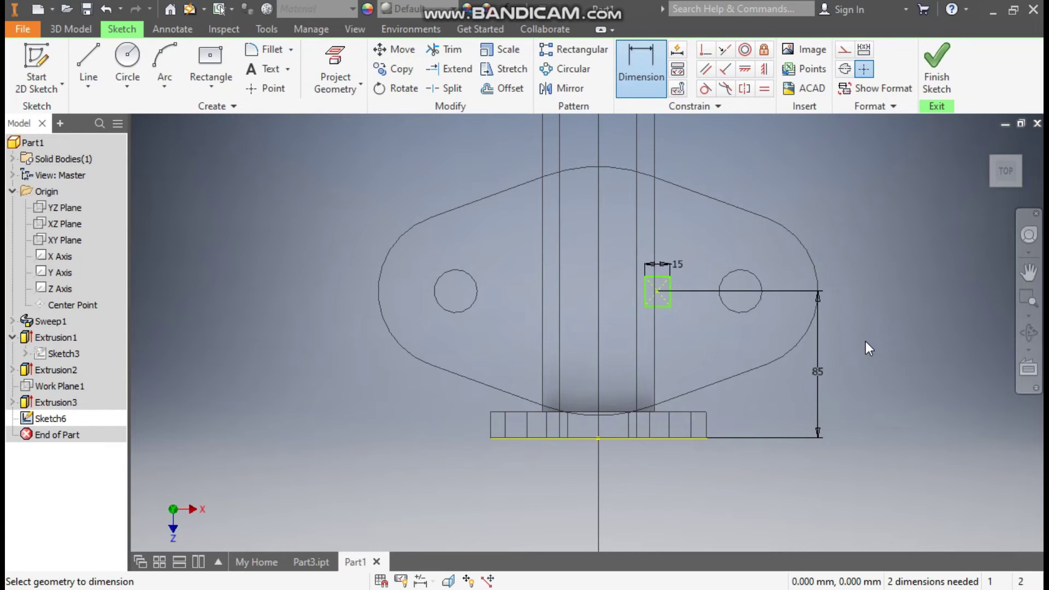
Step: Set the rectangle's length along the pipe to 65 mm
click(644, 290)
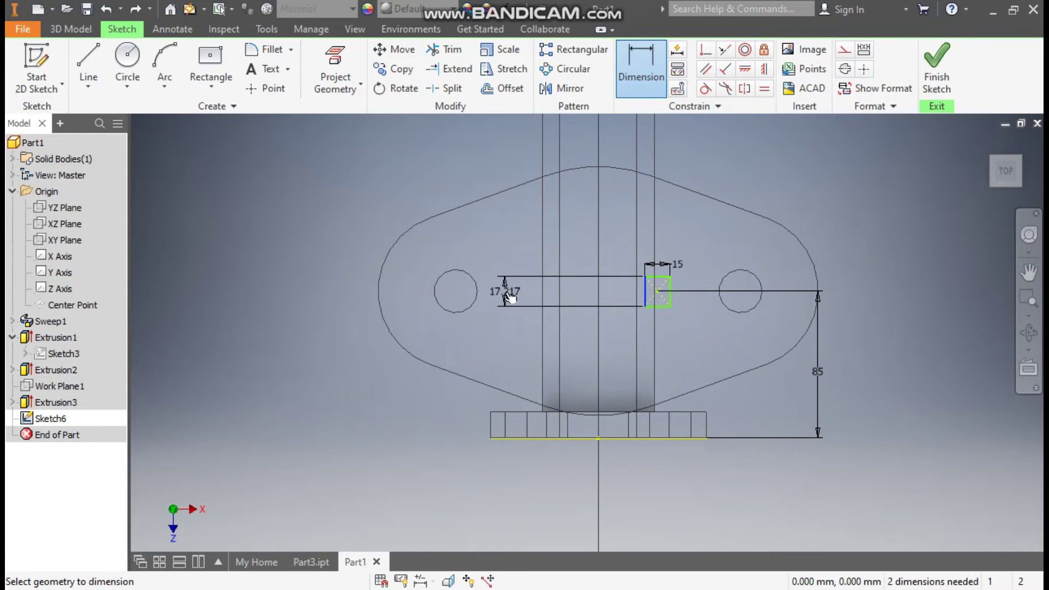
click(508, 295)
text(65)
key(Return)
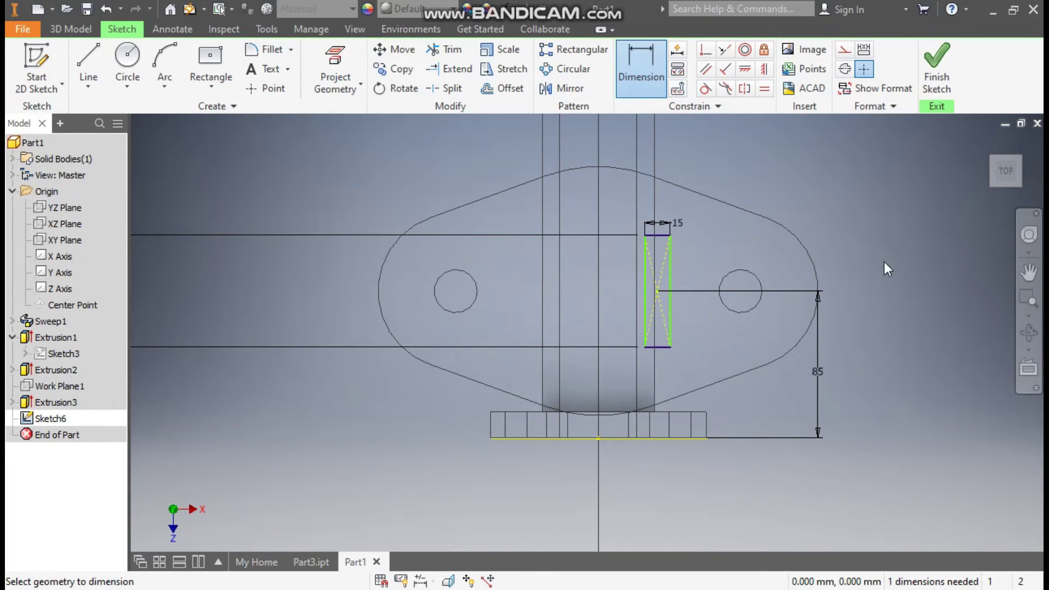
Step: Constrain the rectangle's centre vertically to the midpoint of the flange edge and finish the sketch
scroll(883, 261, up, 3)
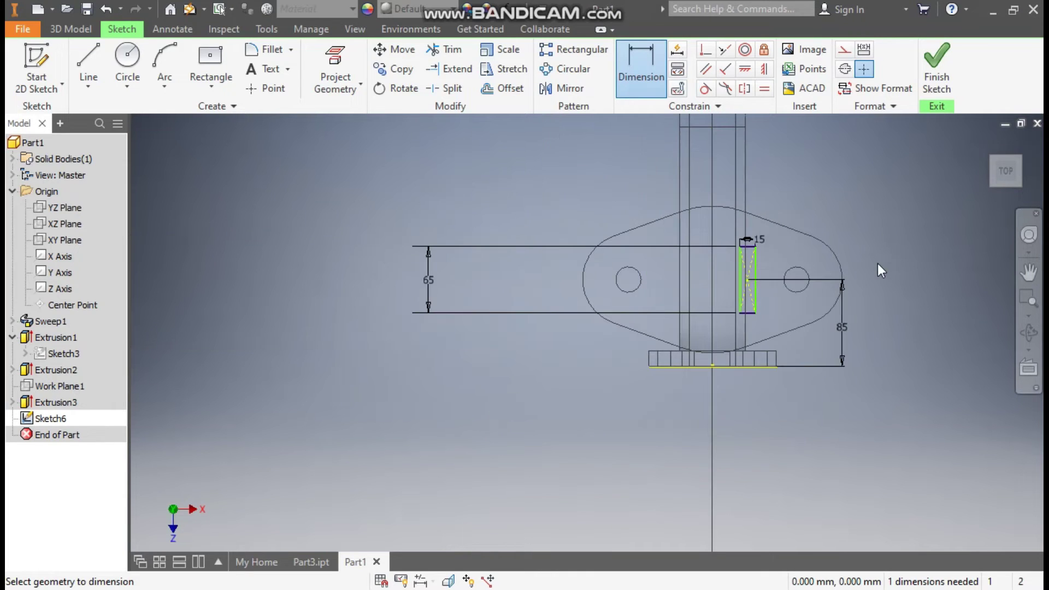
click(764, 70)
click(750, 283)
click(713, 367)
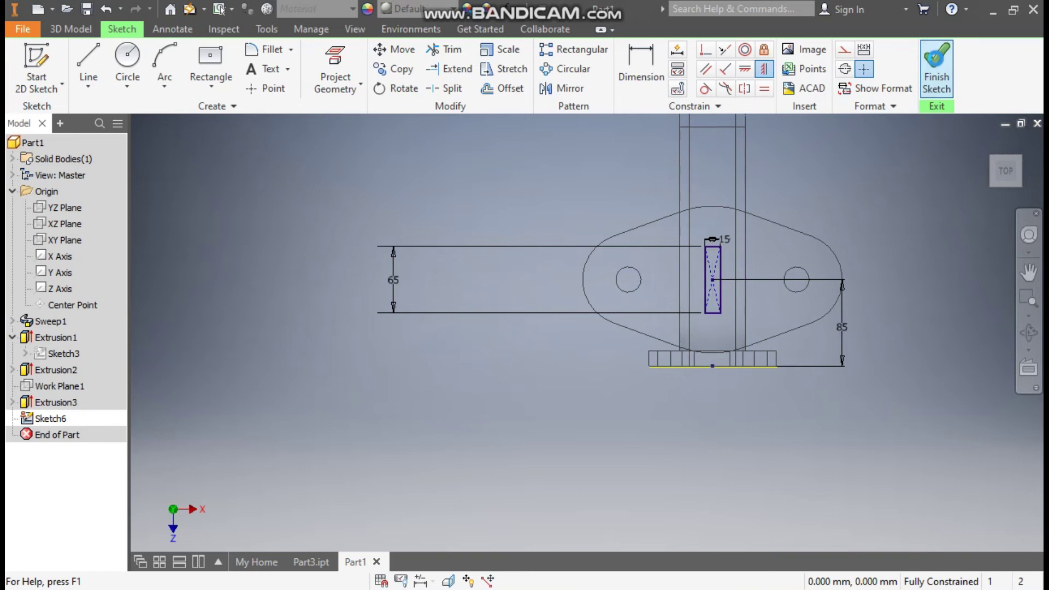
click(935, 59)
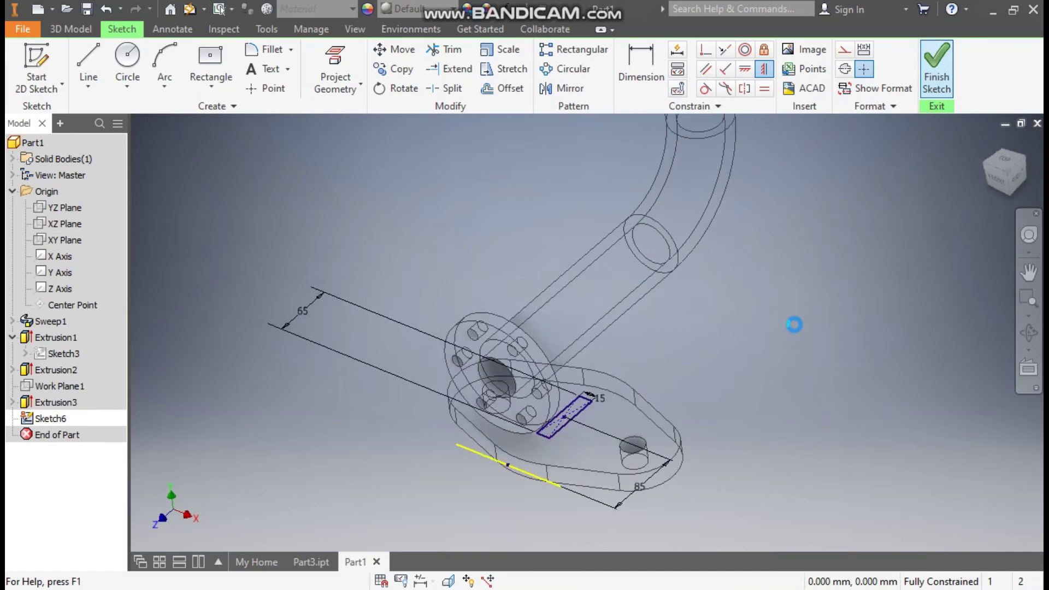
Step: Extrude the 15 by 65 mm rectangle upward with the To Next extent so the support web meets the pipe
click(71, 29)
click(86, 63)
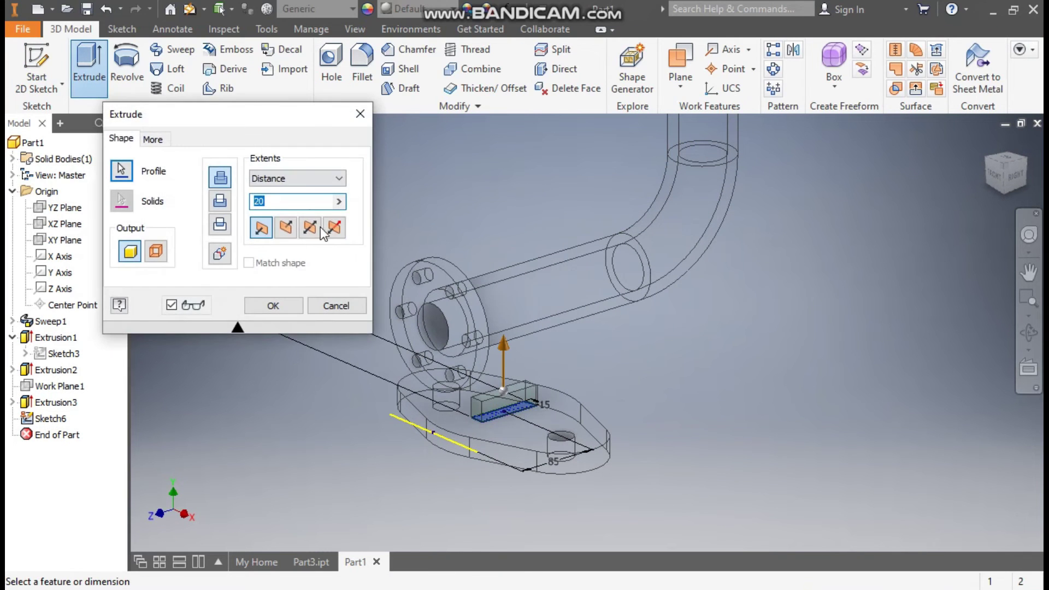
click(293, 176)
click(287, 203)
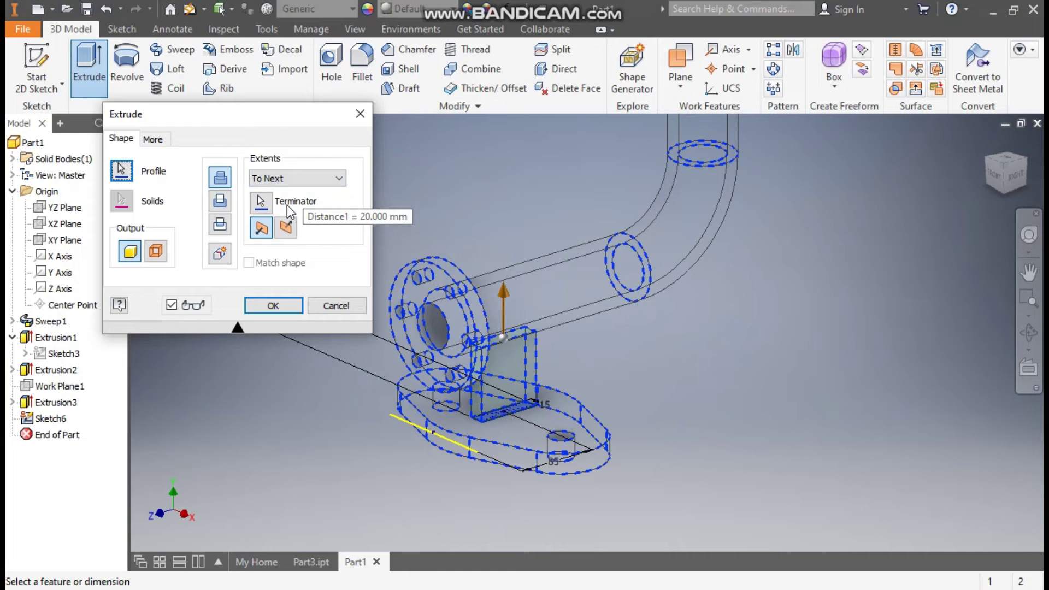
click(284, 306)
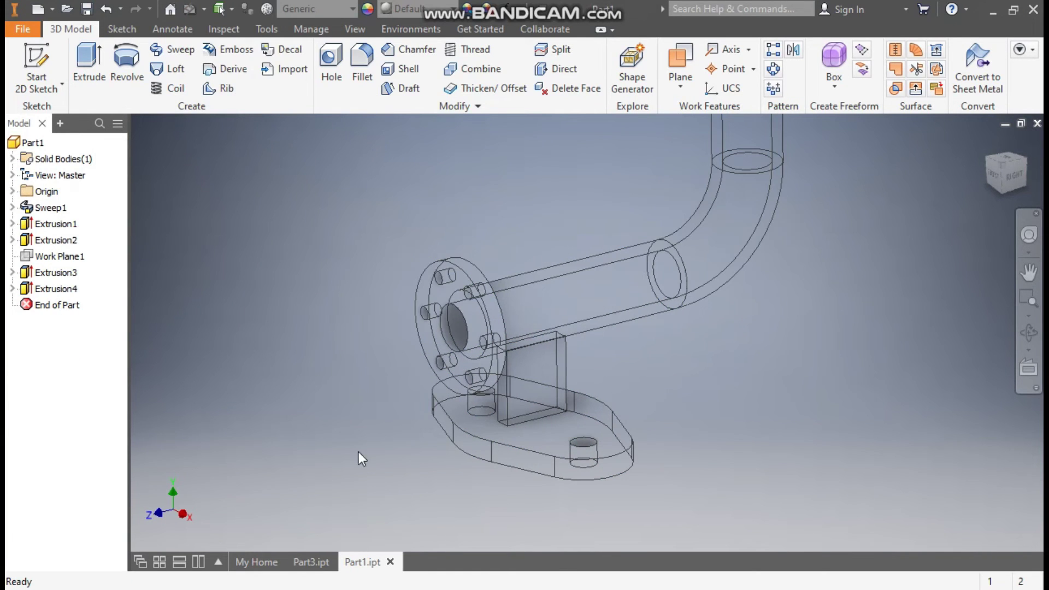
Step: Check the support ribs on the base of the reference part Part3.ipt and return to Part1.ipt
click(309, 563)
scroll(549, 477, up, 3)
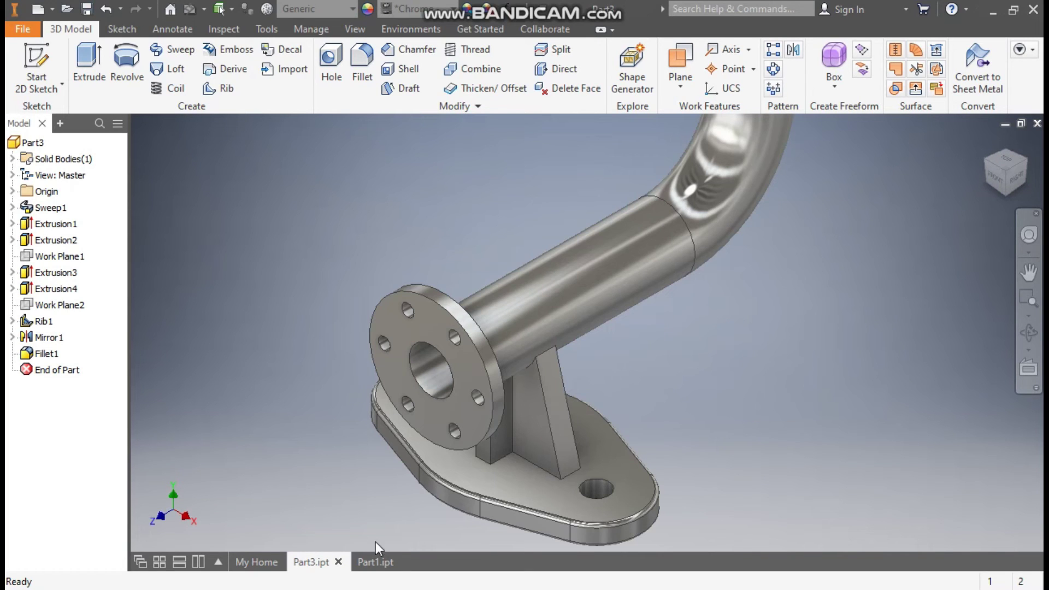
click(375, 561)
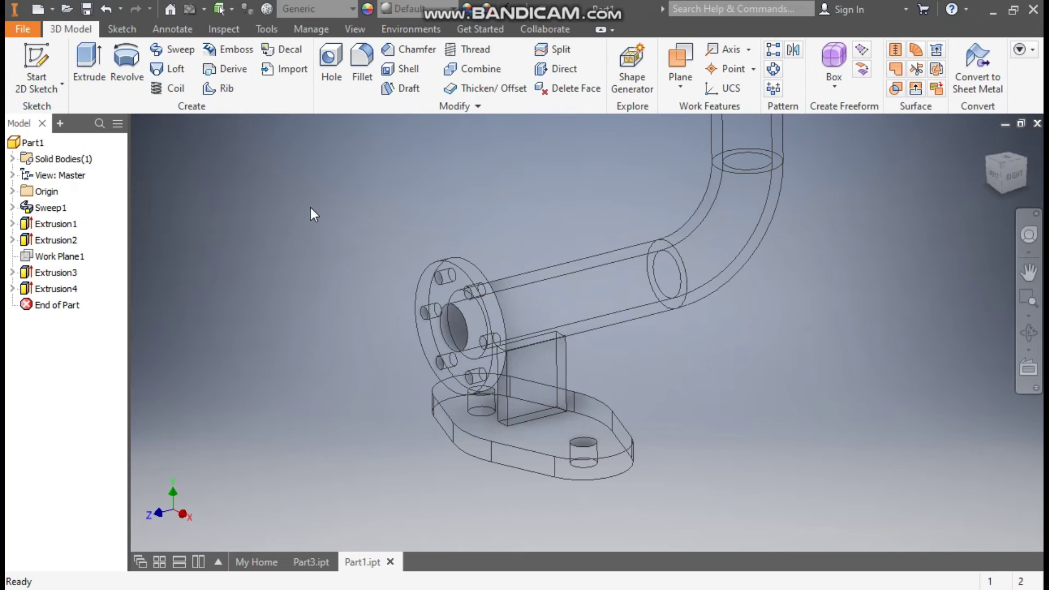
Step: Create a work plane offset -85 mm from the outer face of the lower pipe flange
click(687, 91)
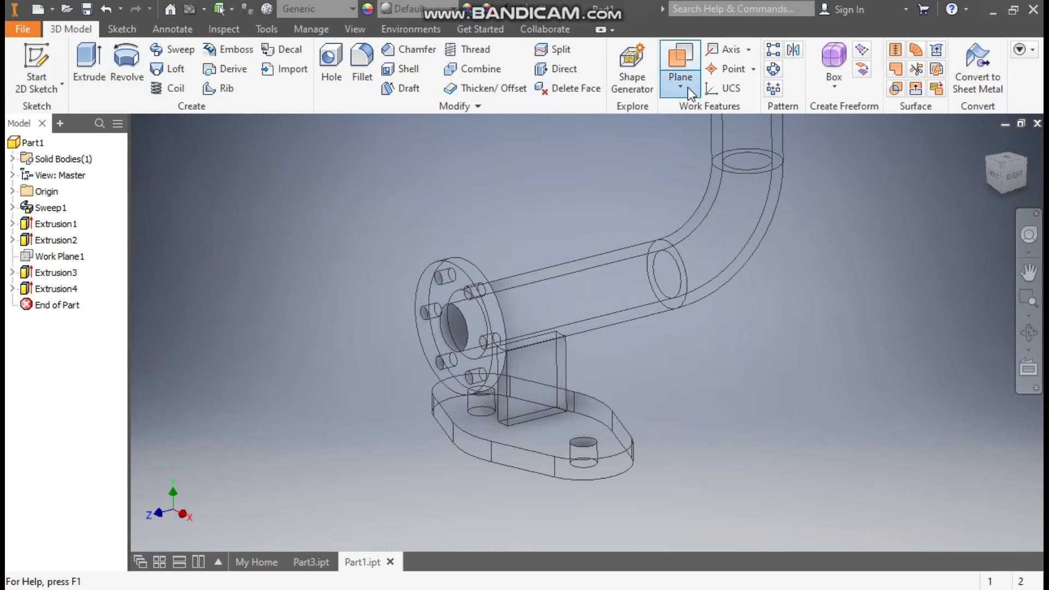
click(713, 150)
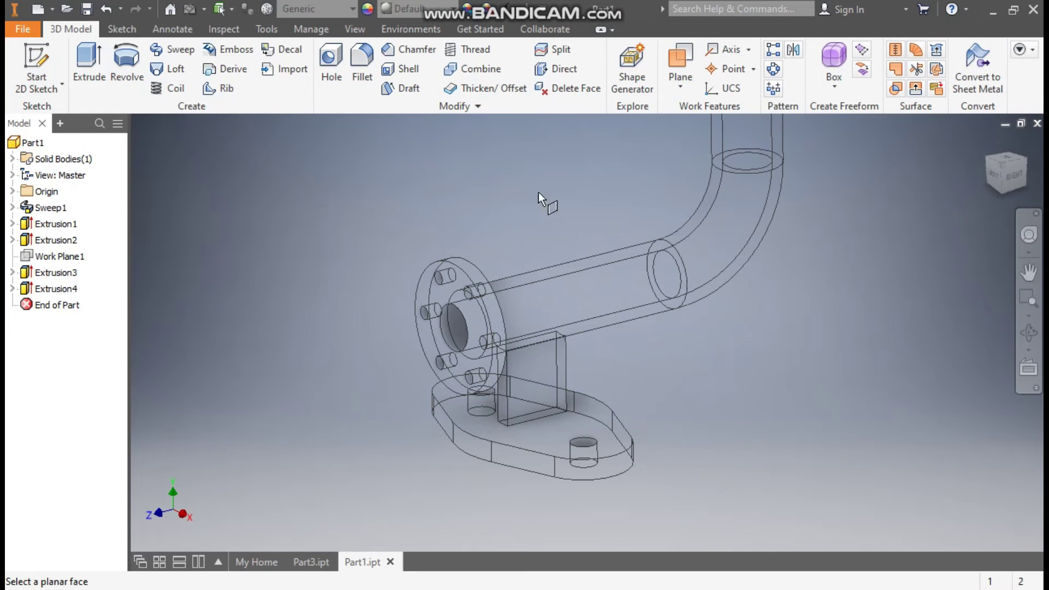
click(445, 292)
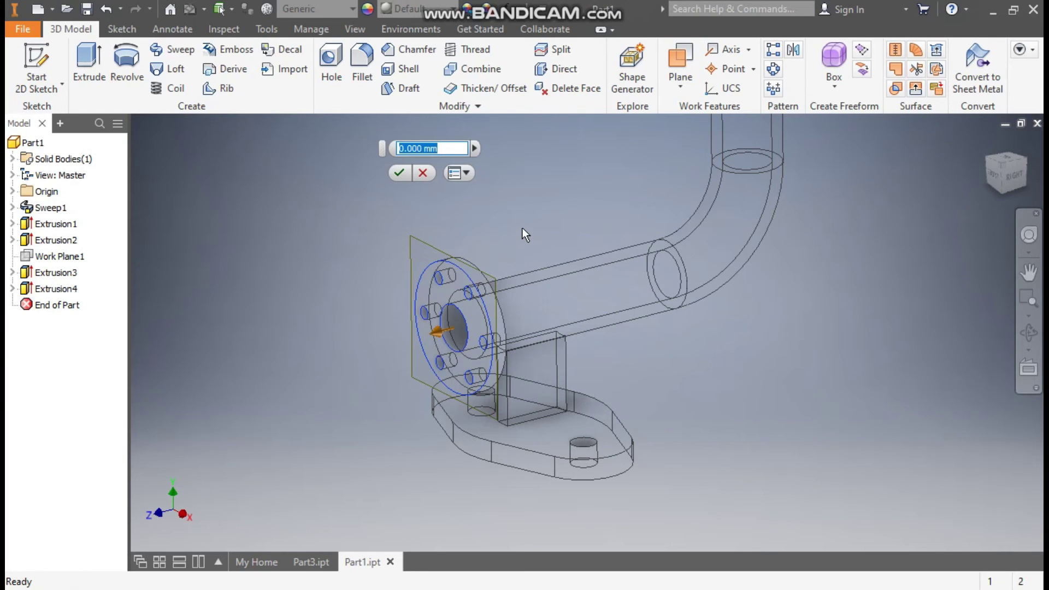
text(-85)
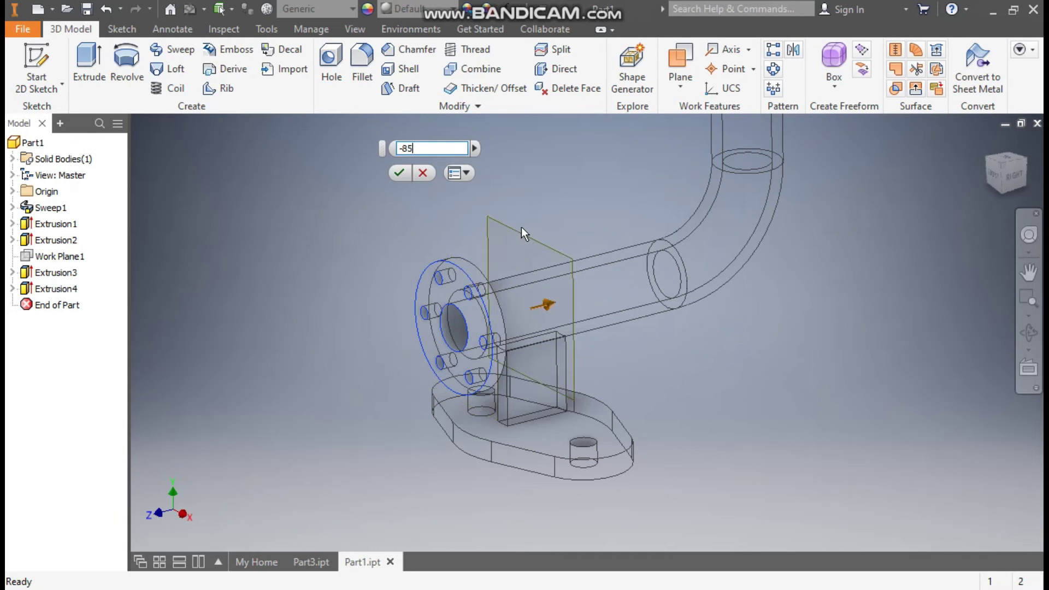
click(399, 174)
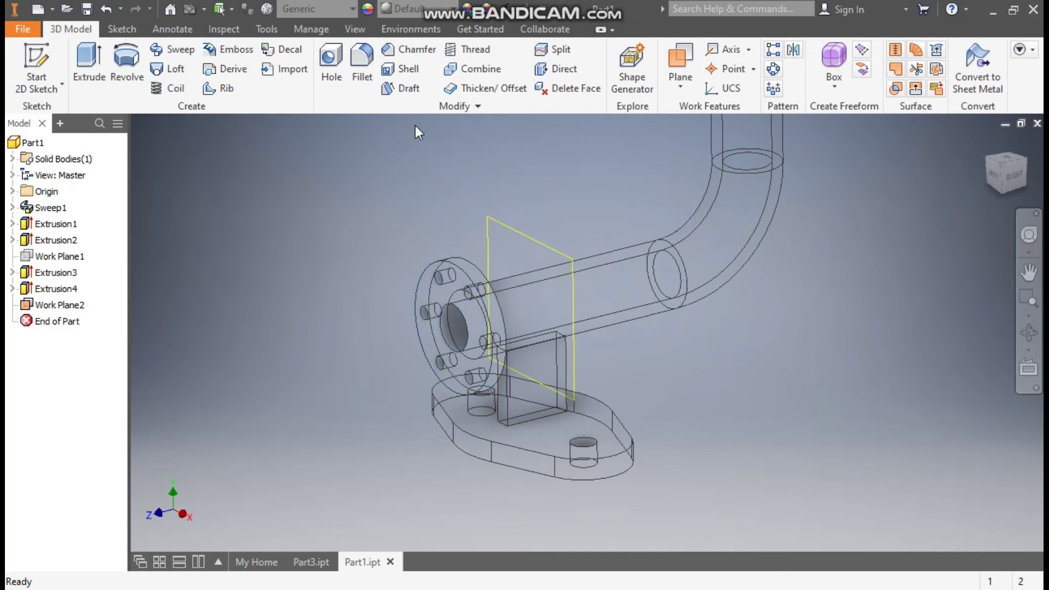
Step: Display the model shaded with edges and start a new sketch on the offset work plane
click(354, 29)
click(181, 93)
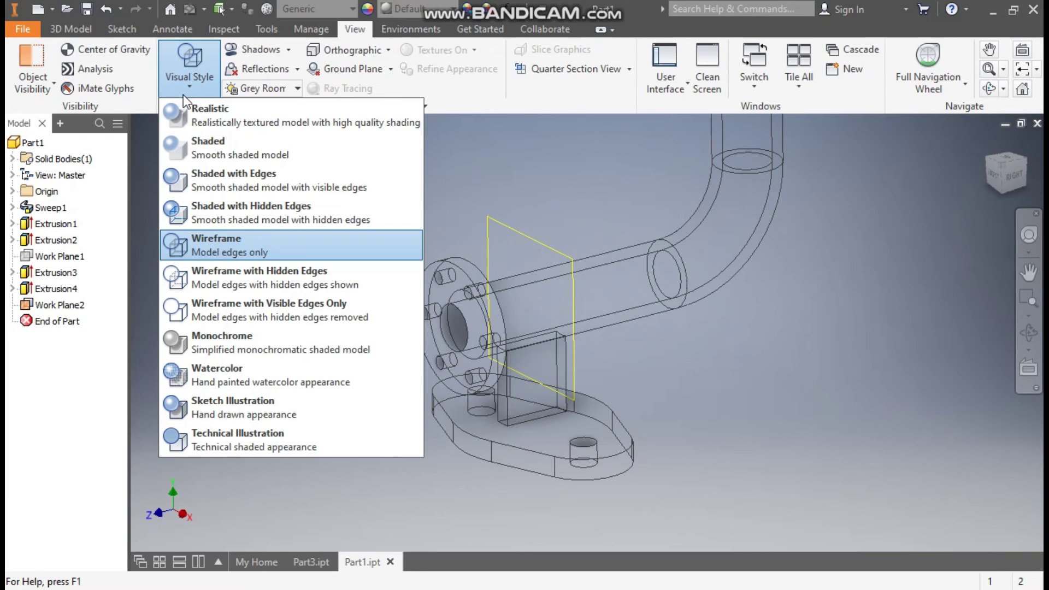
click(209, 177)
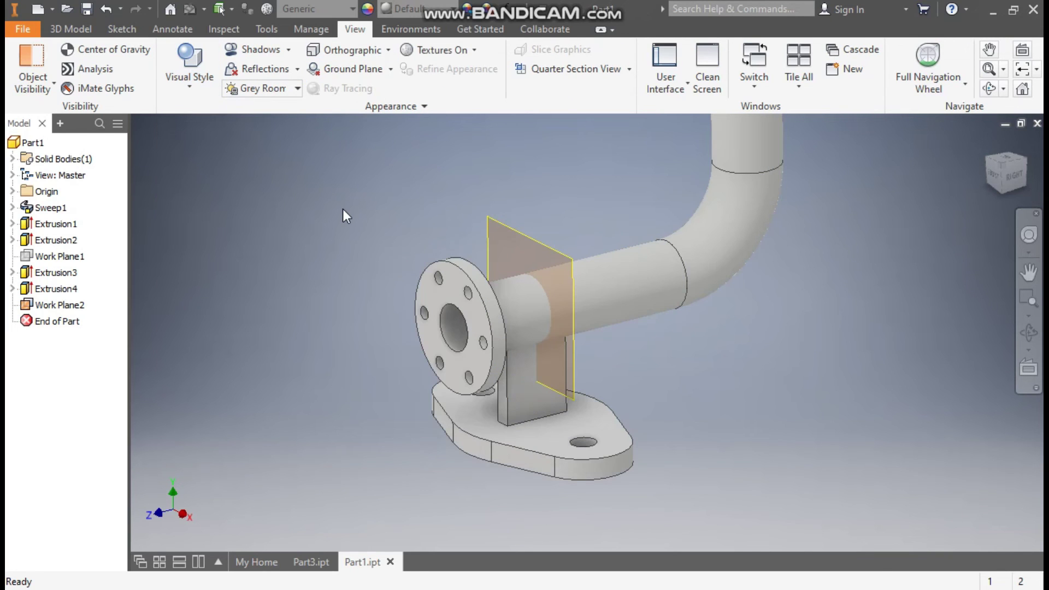
click(523, 235)
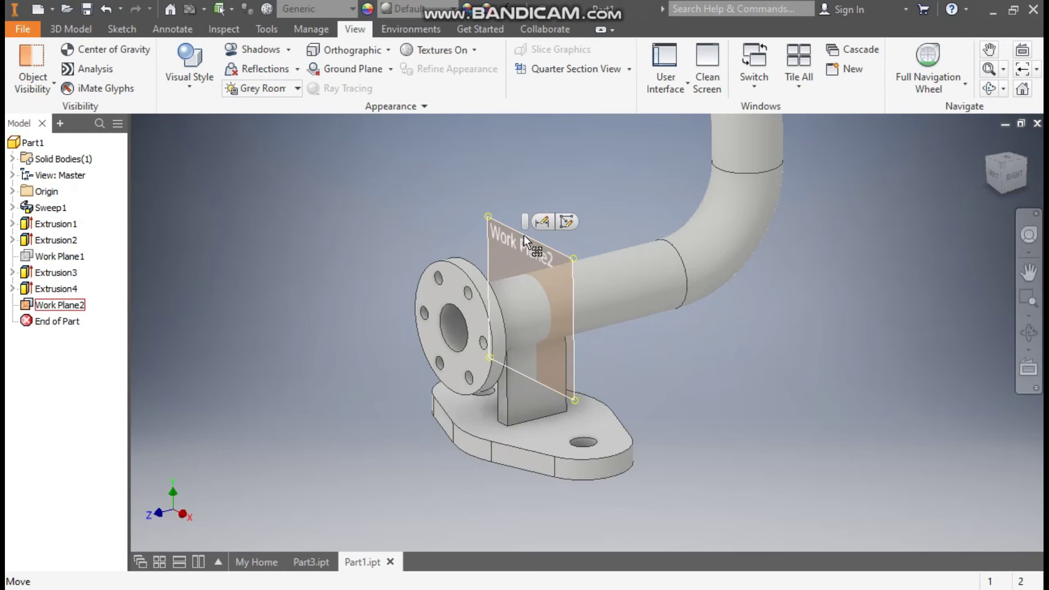
click(566, 223)
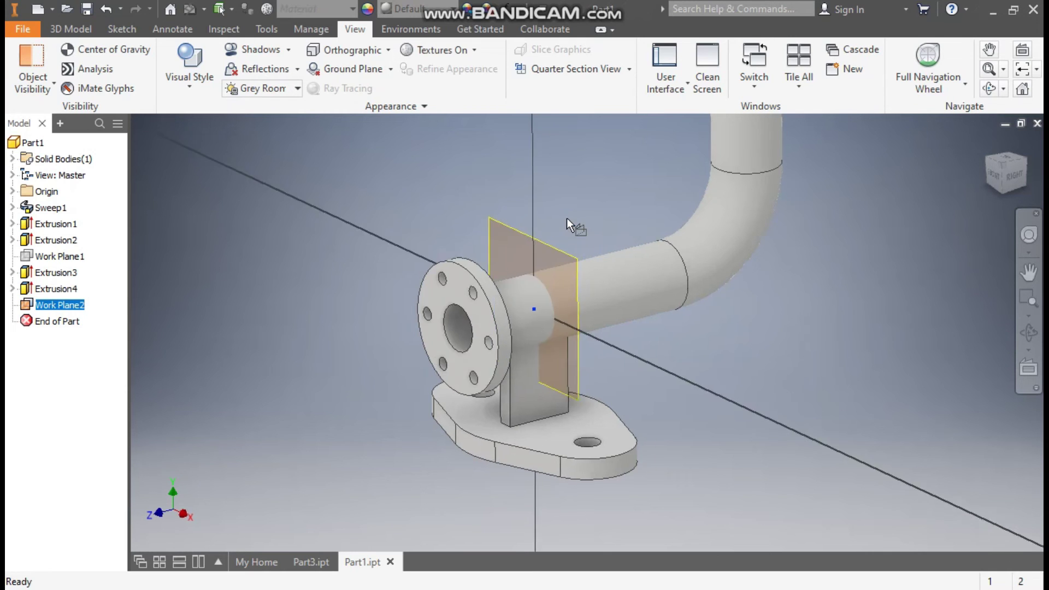
scroll(756, 392, up, 3)
drag(690, 363, 750, 370)
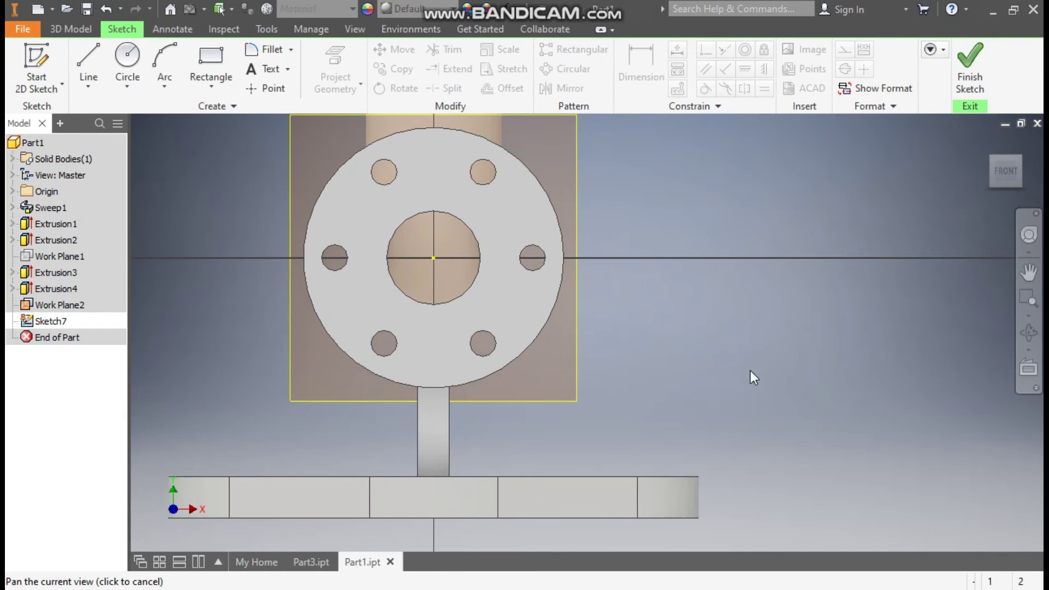
key(Escape)
Step: Show the model in wireframe and sketch a slanted line about 93 mm high from the pipe's outer circle down to the base's top edge
click(355, 30)
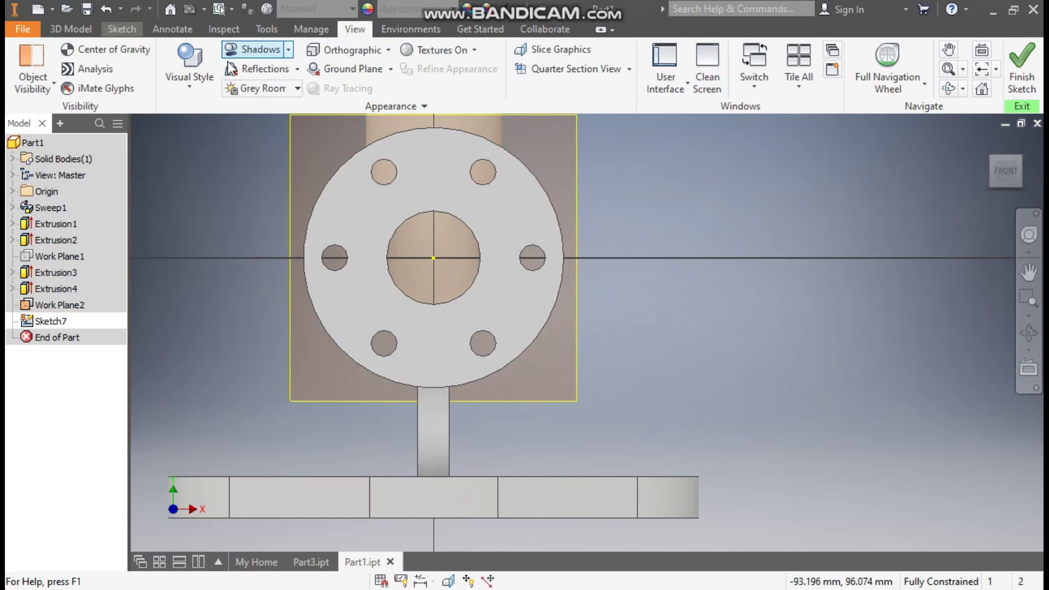
click(205, 72)
click(228, 241)
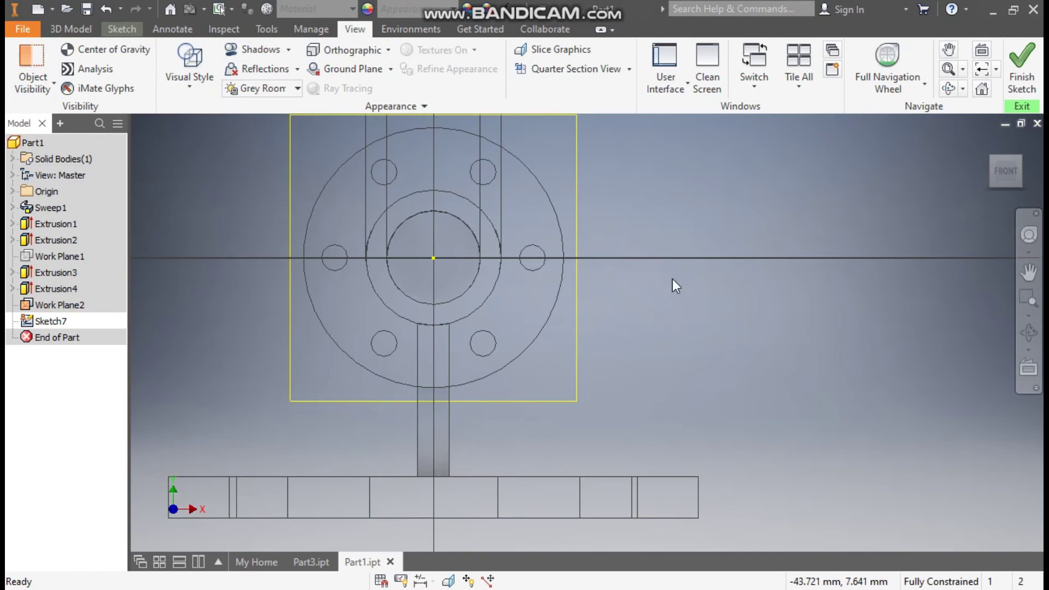
click(116, 29)
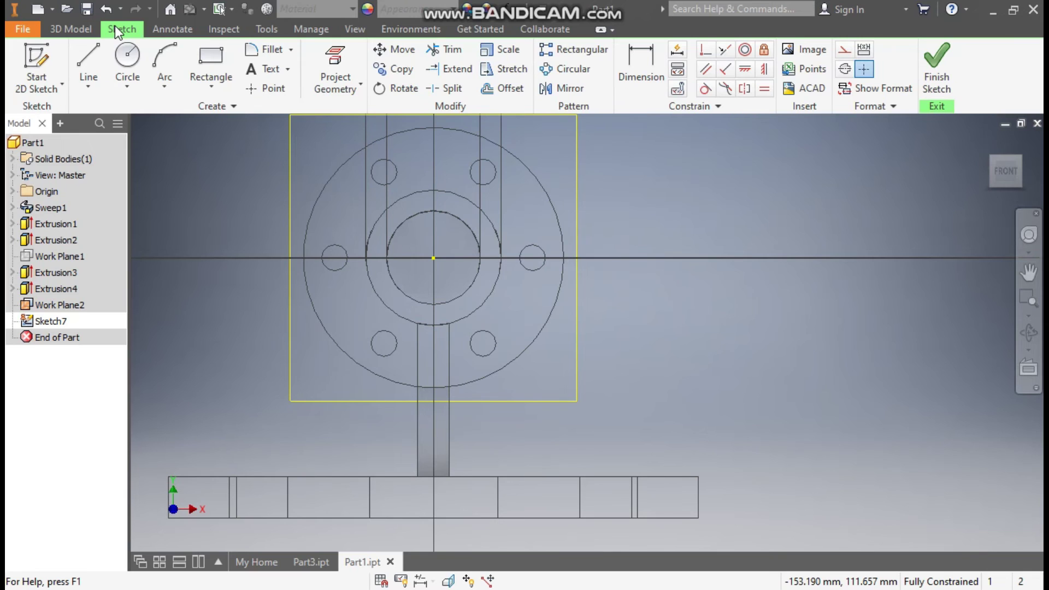
click(82, 54)
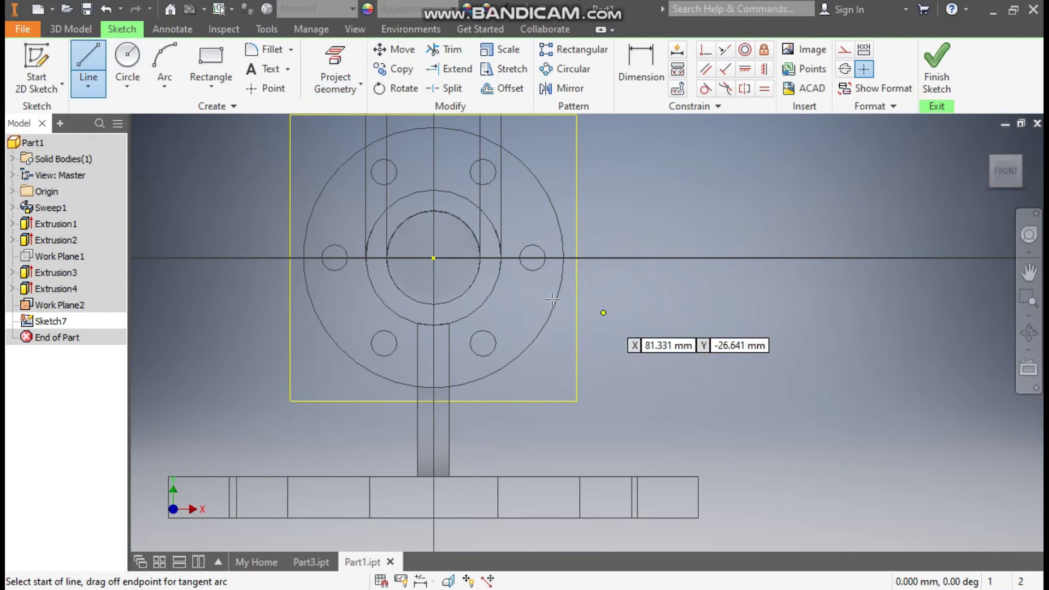
click(495, 283)
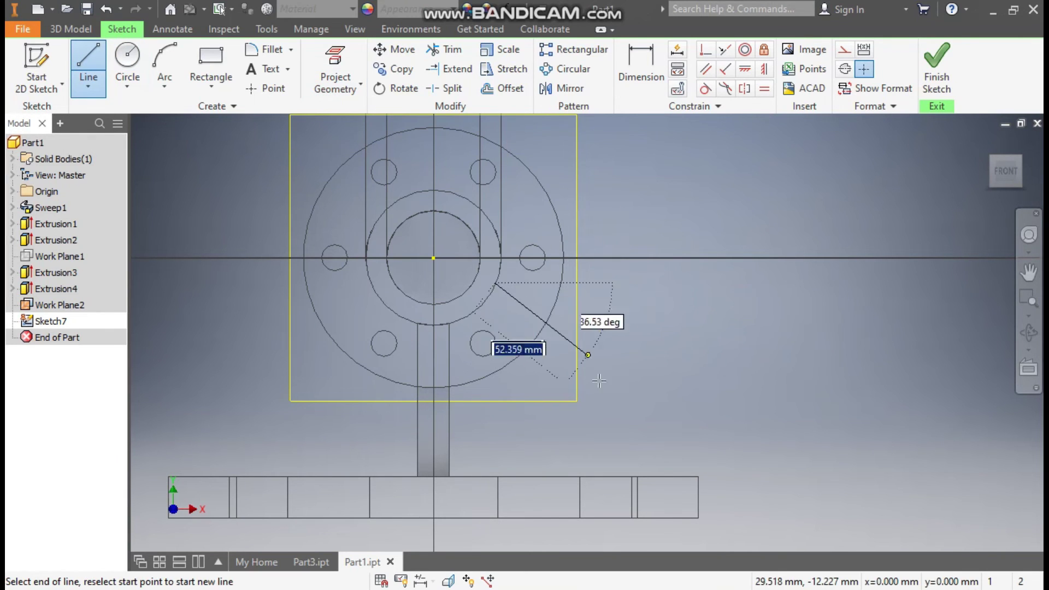
double_click(545, 477)
Step: Dimension the slanted line's vertical height at 95 mm
click(647, 60)
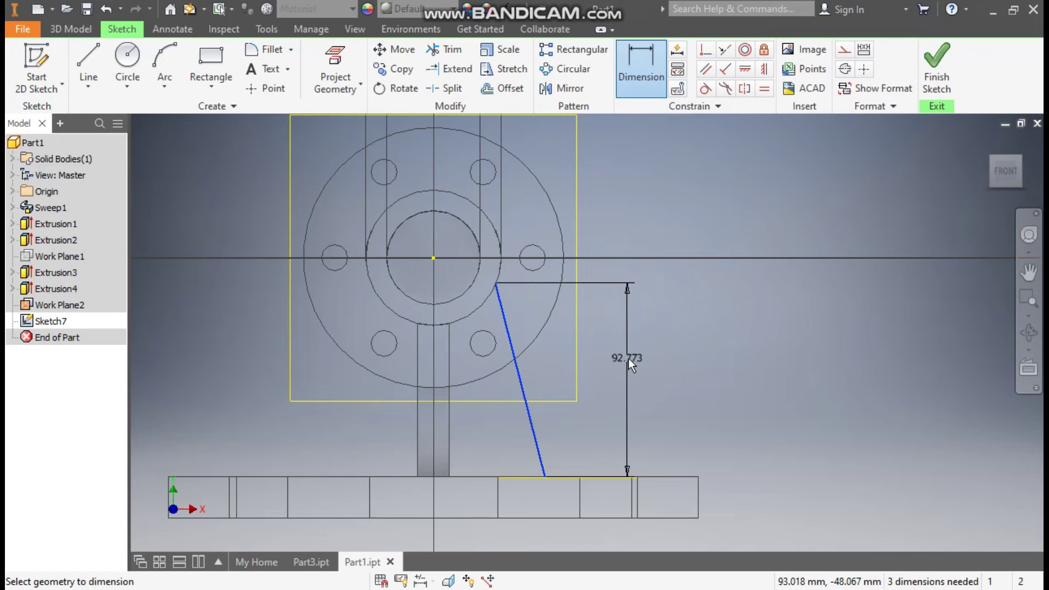
click(628, 358)
text(95)
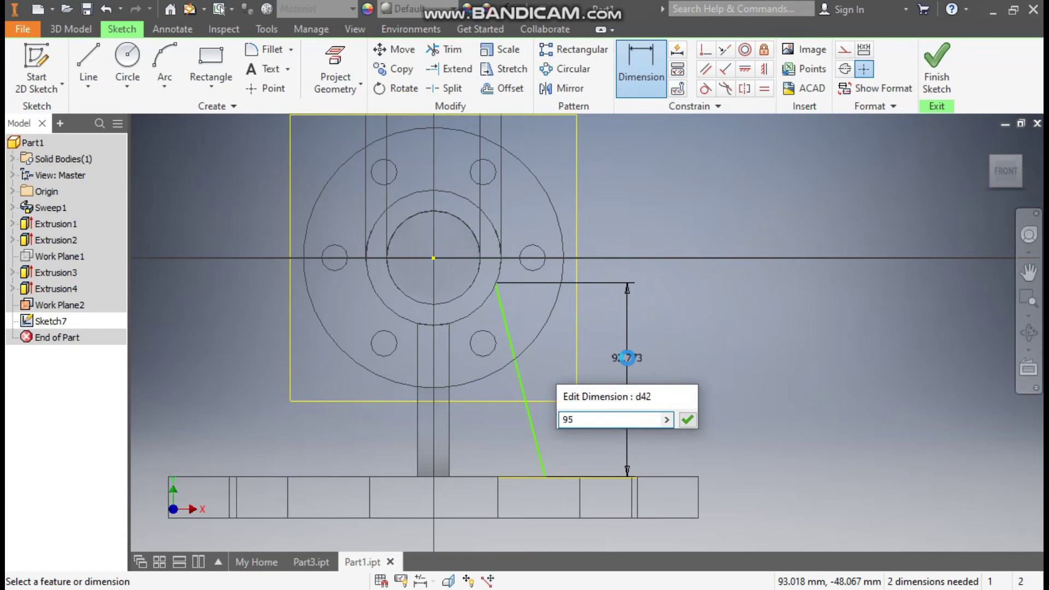
key(Return)
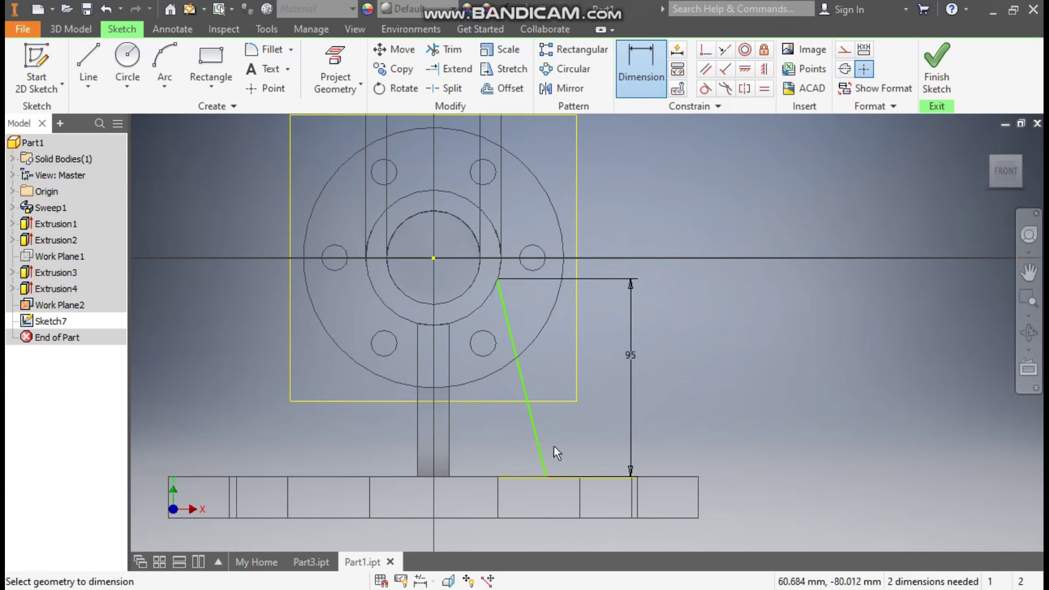
Step: Dimension the angle between the slanted line and the base's top edge at 75 degrees
click(481, 476)
click(528, 410)
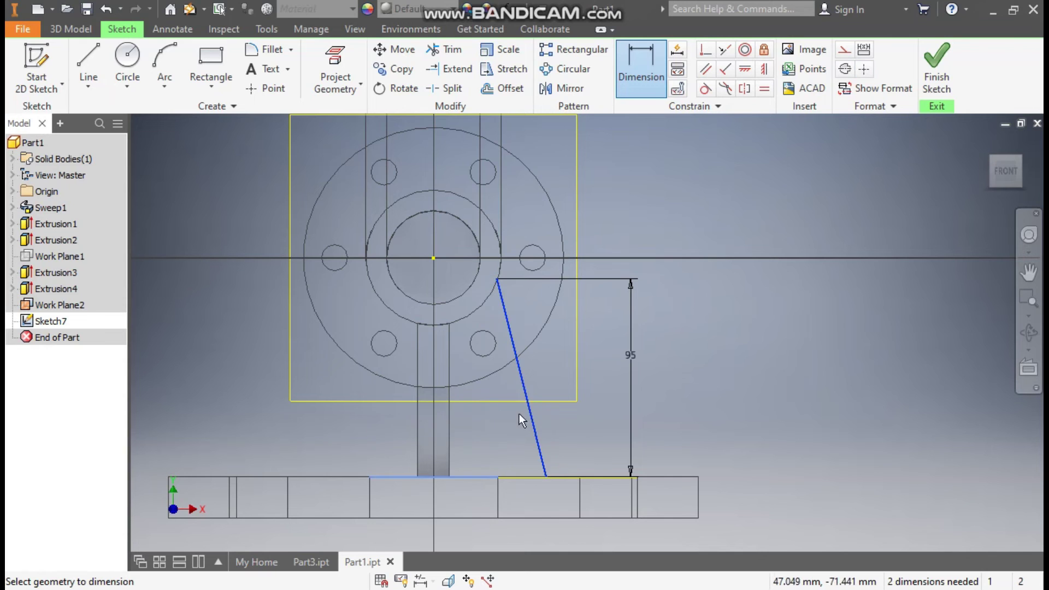
click(501, 434)
text(75)
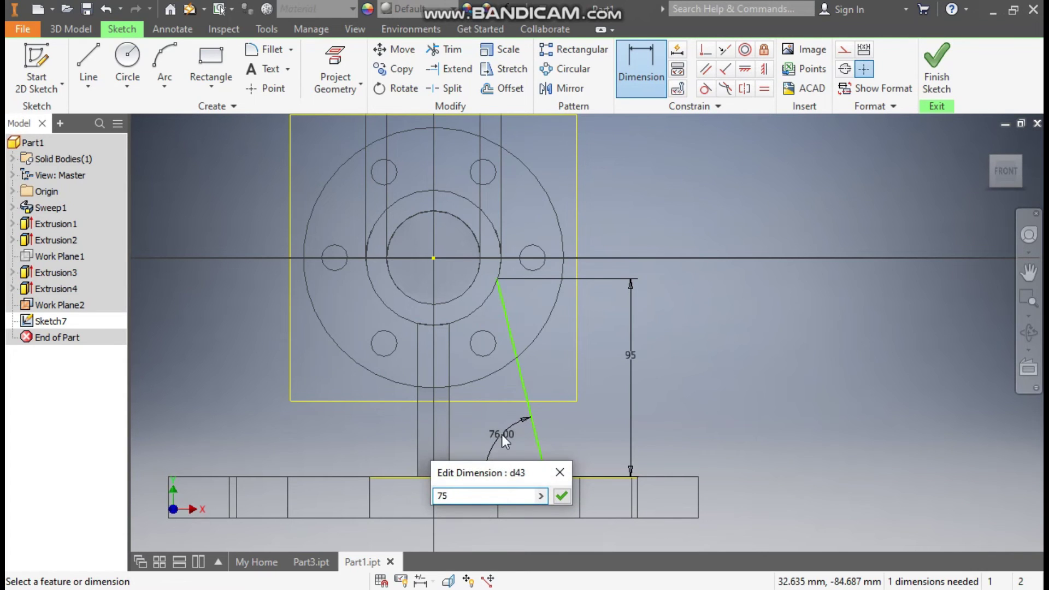
key(Return)
key(Escape)
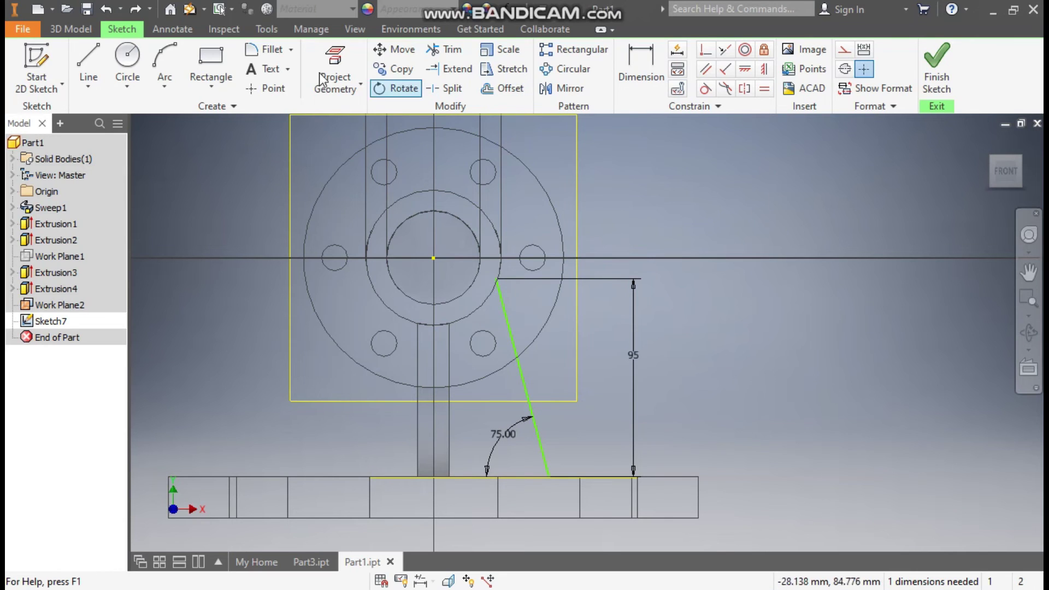
Step: Make the slanted line's upper endpoint coincident with the pipe's outer circle and finish the sketch
click(705, 49)
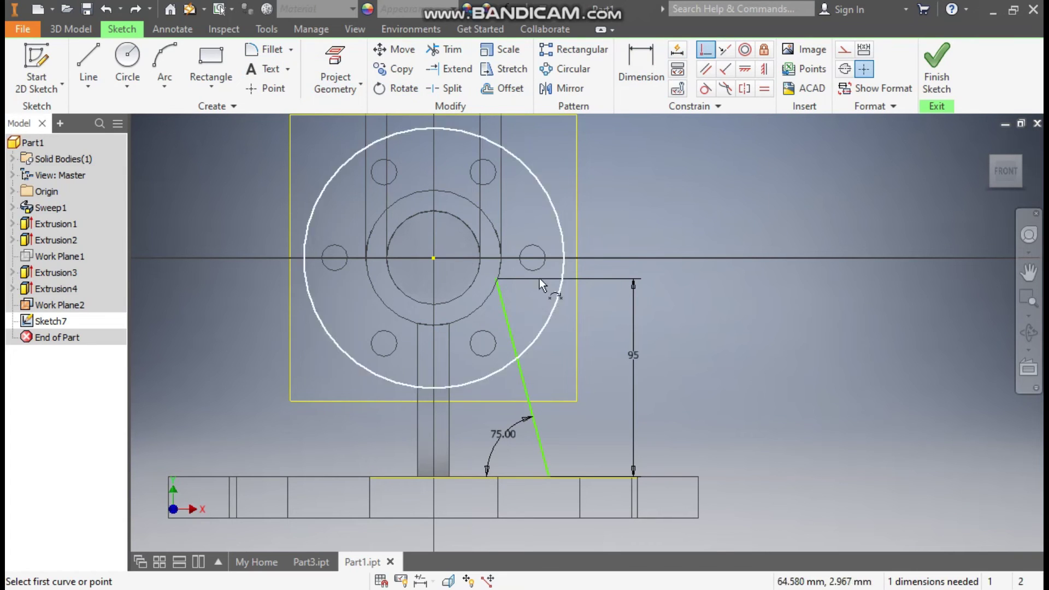
click(495, 280)
click(497, 280)
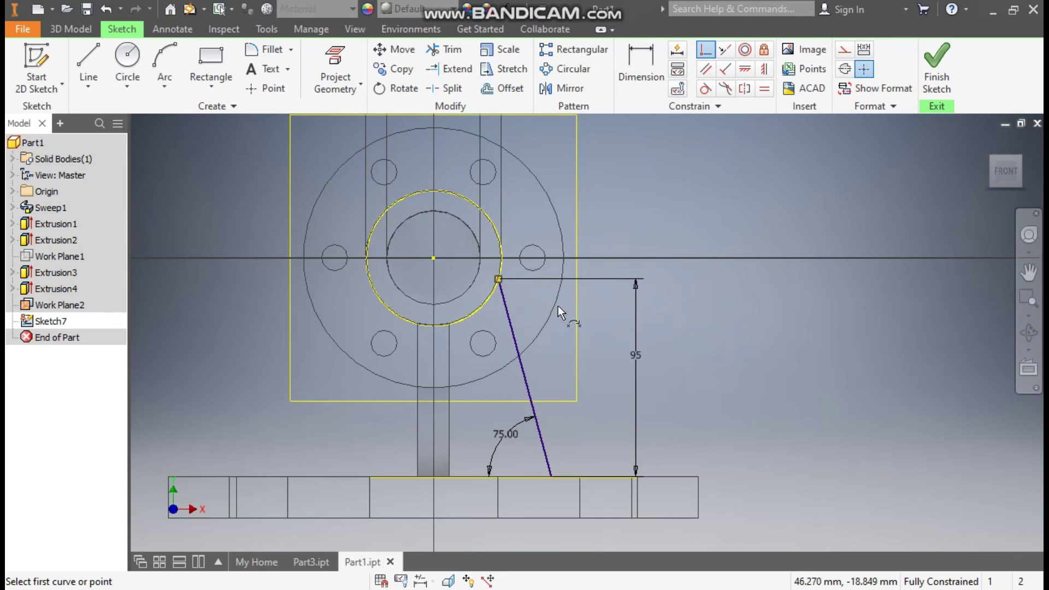
key(Escape)
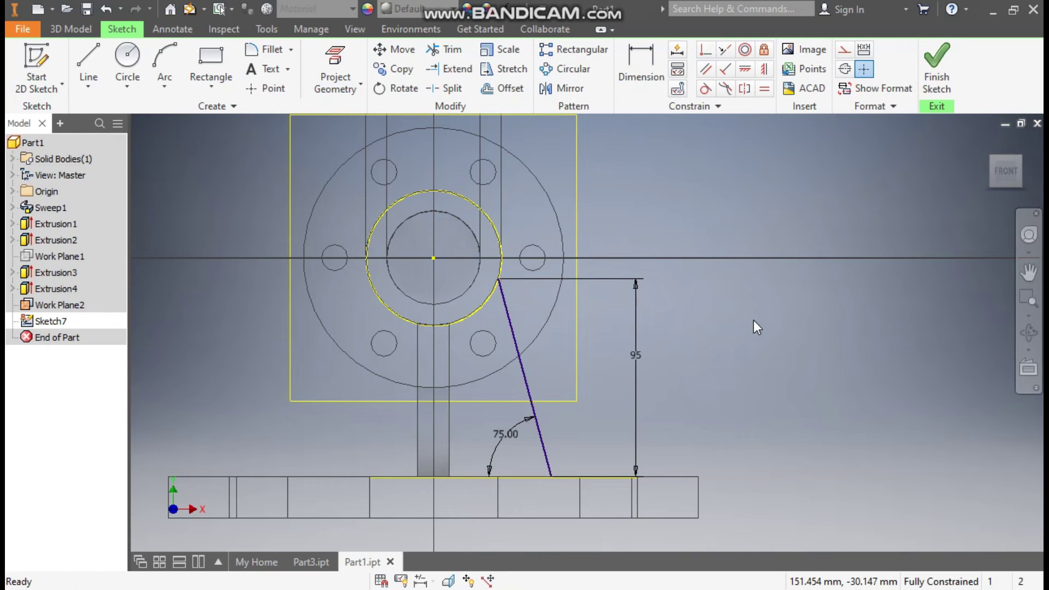
click(936, 61)
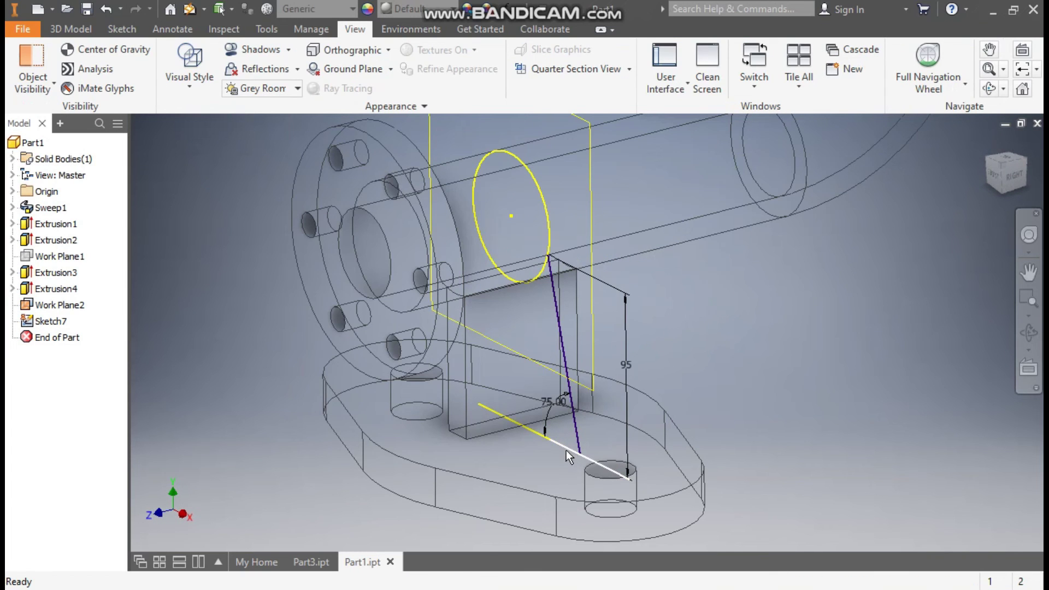
Step: Reopen the rib sketch, convert the projected base edges and pipe circle to construction geometry, and finish the sketch
double_click(55, 321)
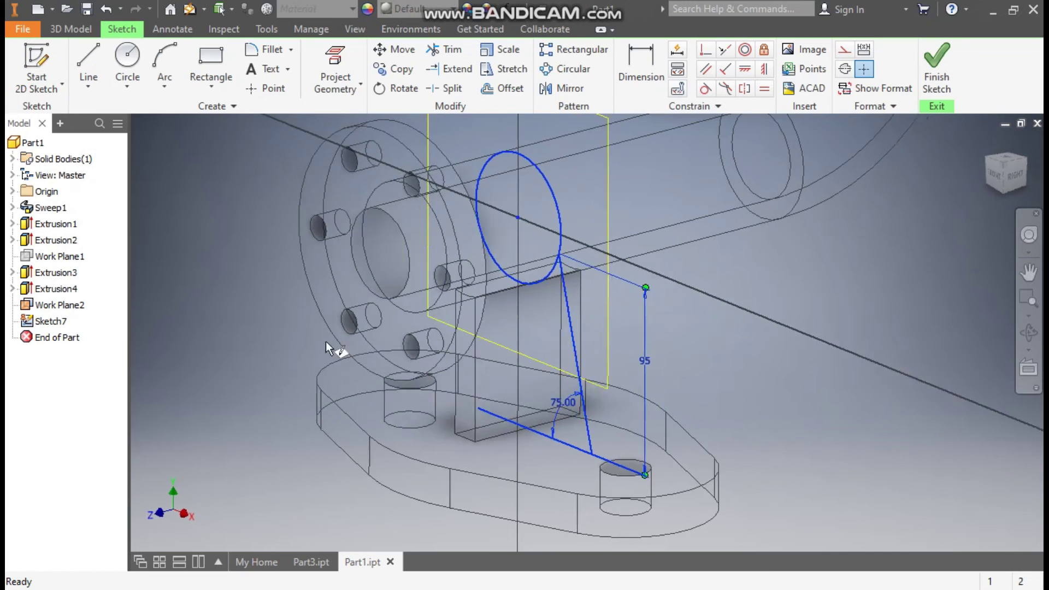
click(545, 479)
click(844, 49)
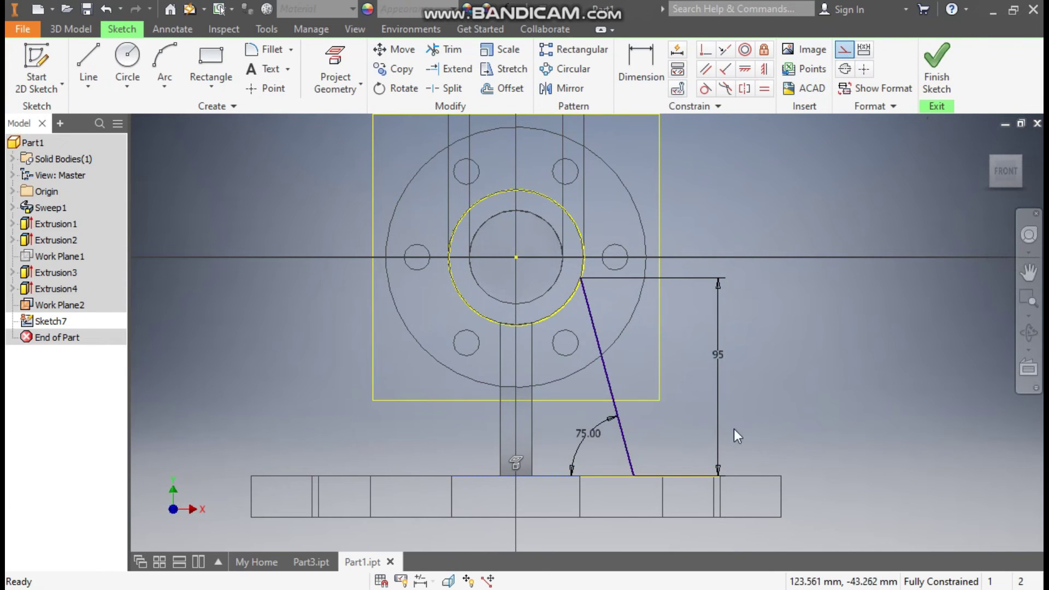
click(625, 478)
click(843, 51)
click(580, 235)
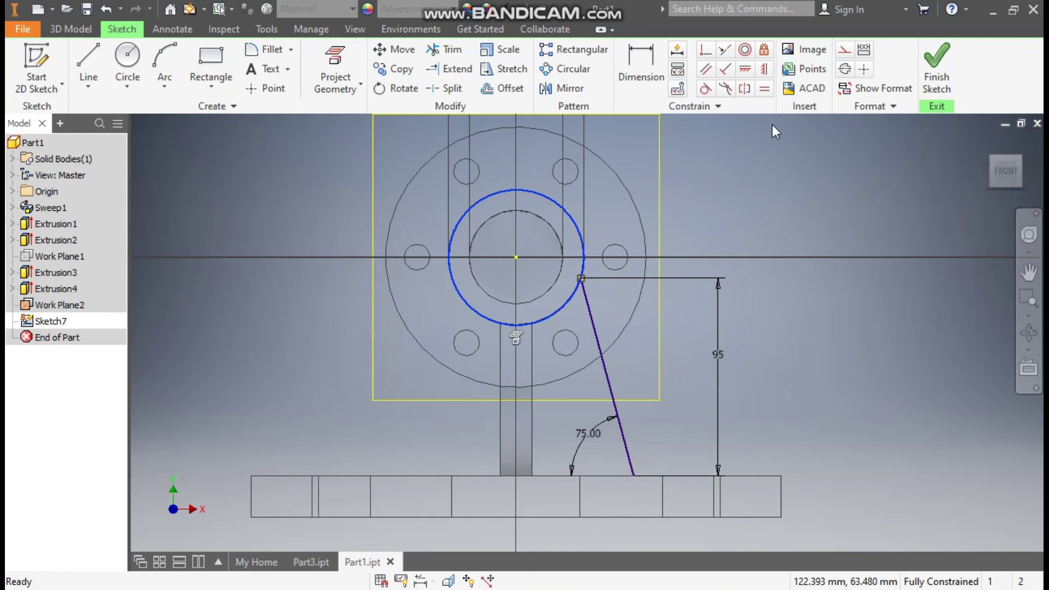
click(844, 49)
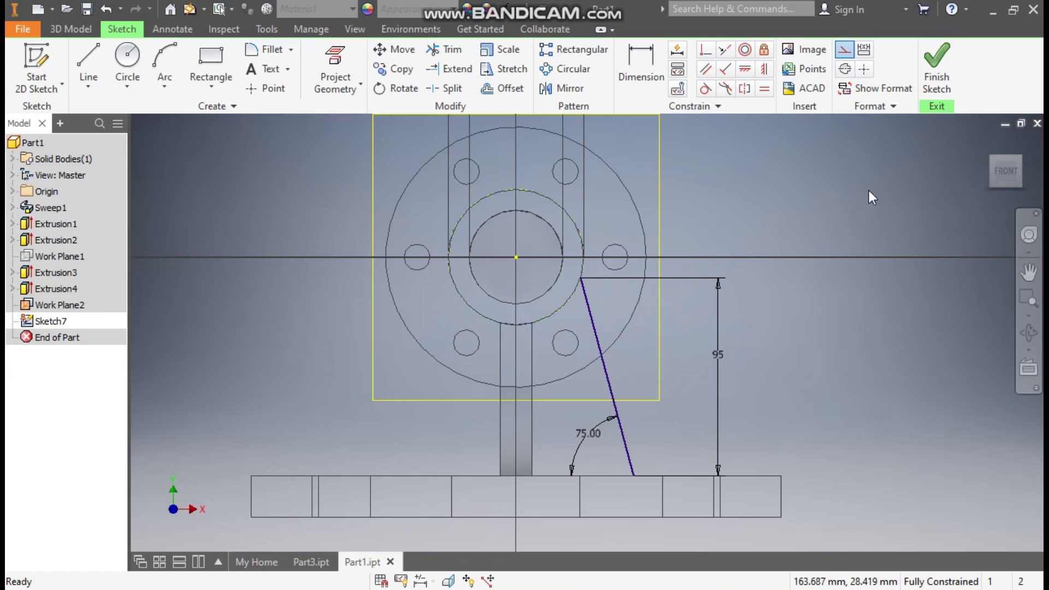
click(935, 62)
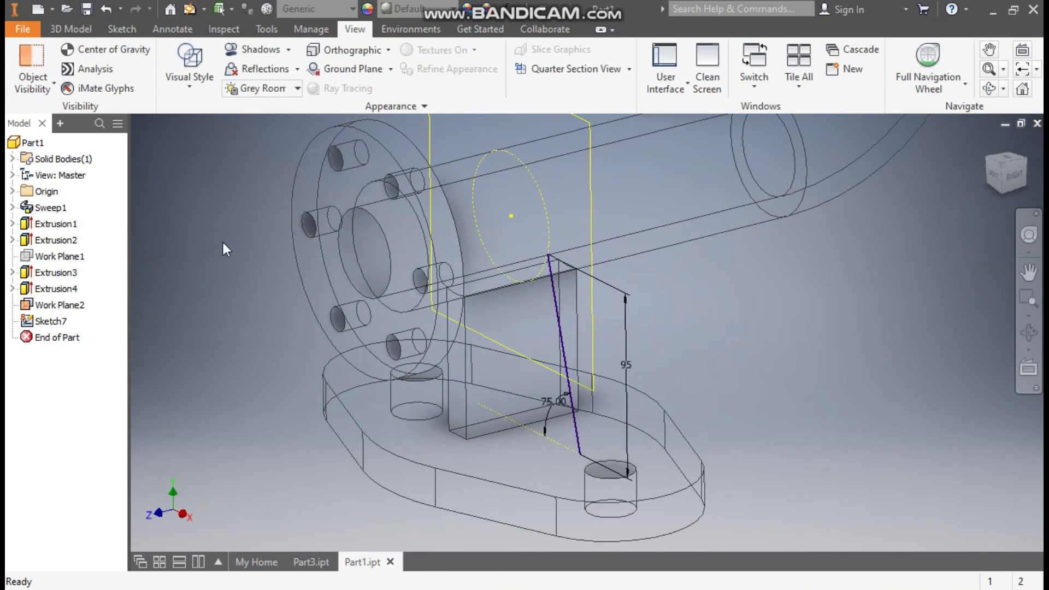
Step: Create a 20 mm thick rib from the slanted line, parallel to the sketch plane and symmetric about it
click(70, 30)
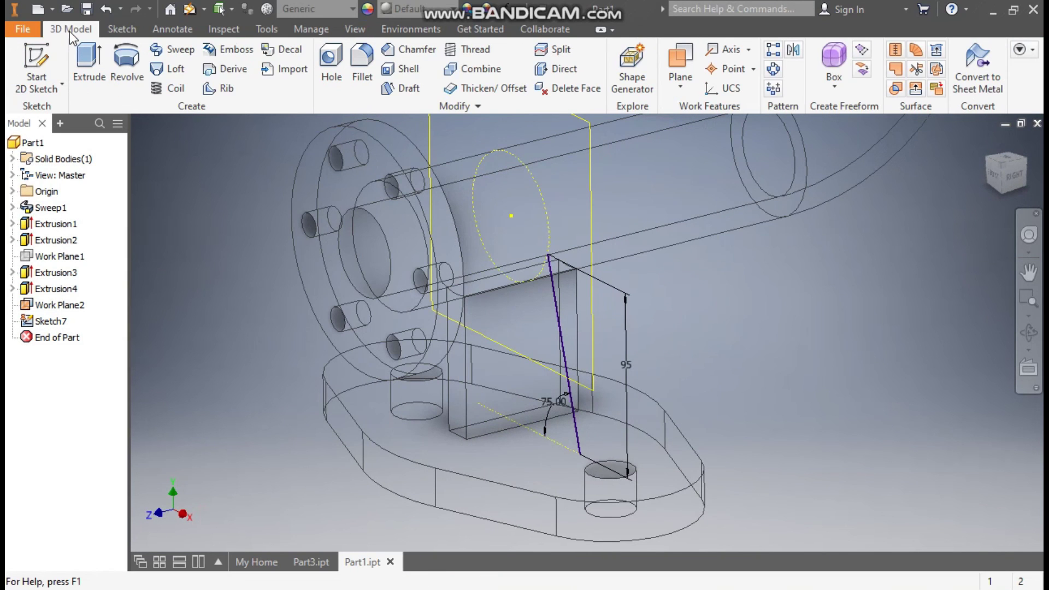
click(215, 87)
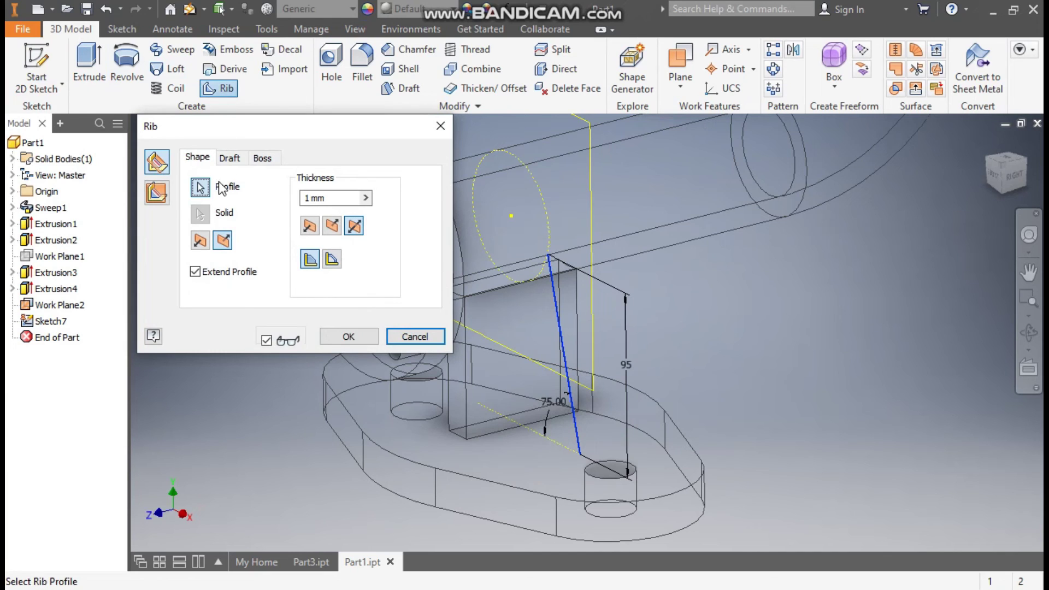
click(155, 195)
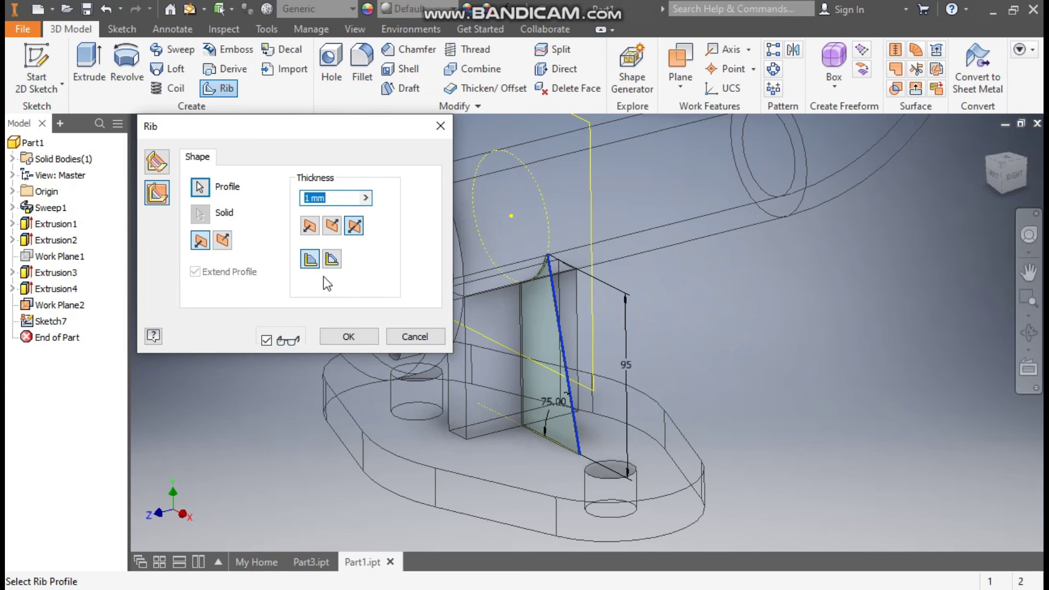
text(20)
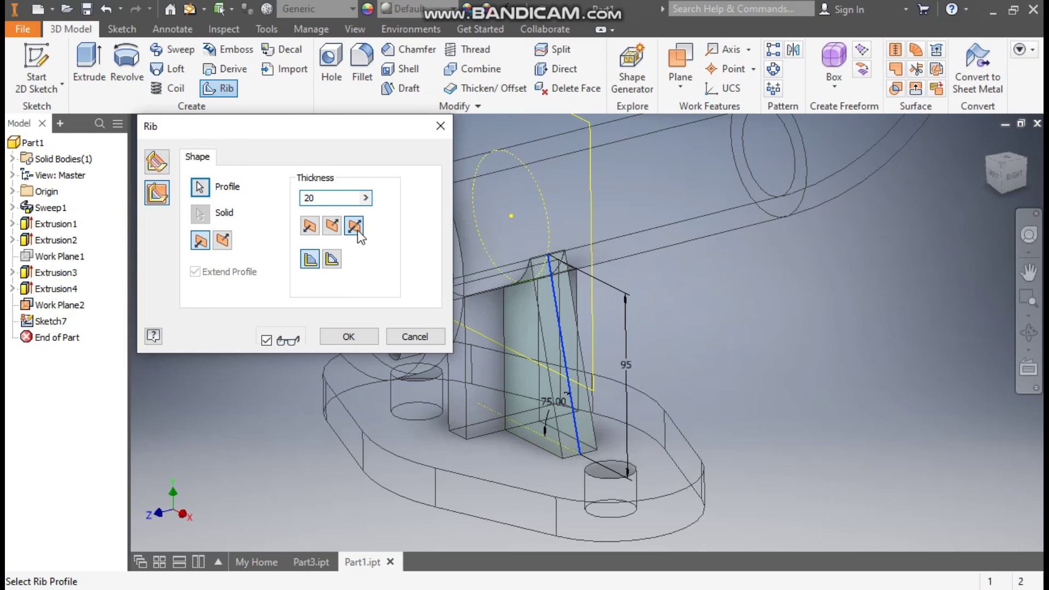
click(350, 334)
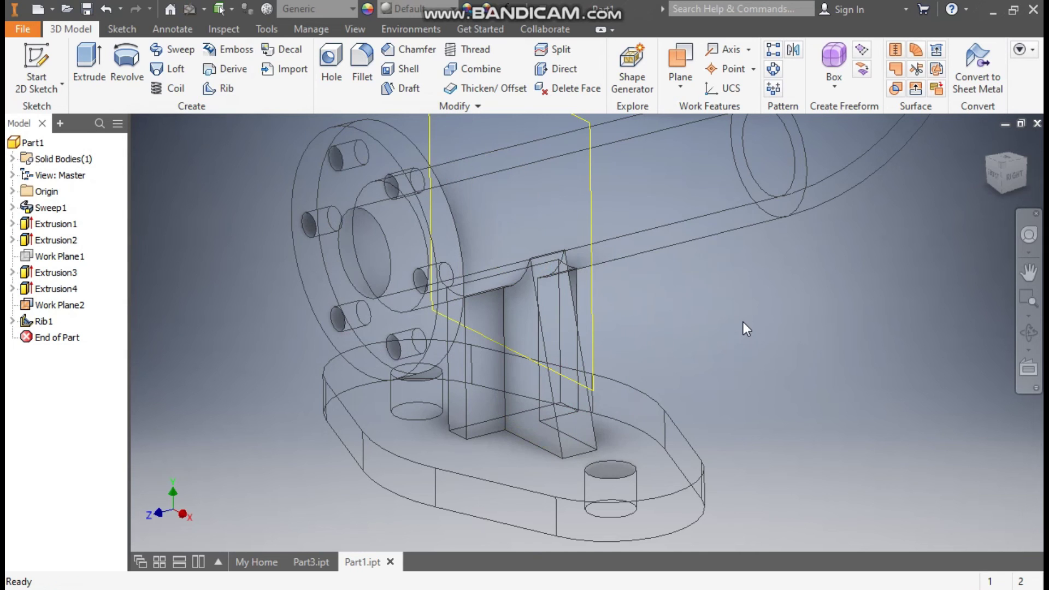
Step: Set the model's visual style to Shaded with Edges
click(356, 30)
click(200, 88)
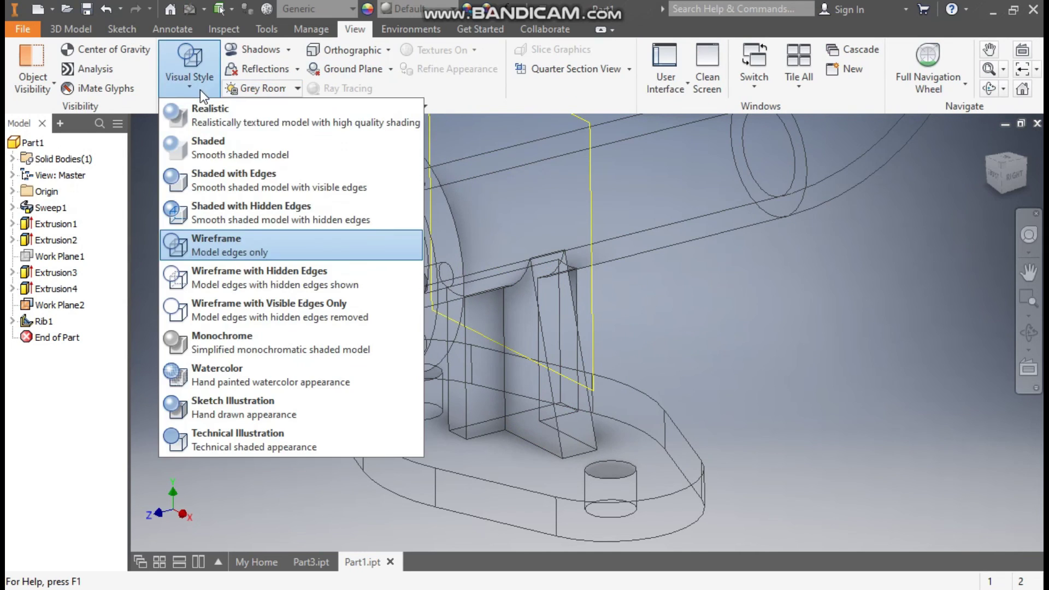
click(238, 181)
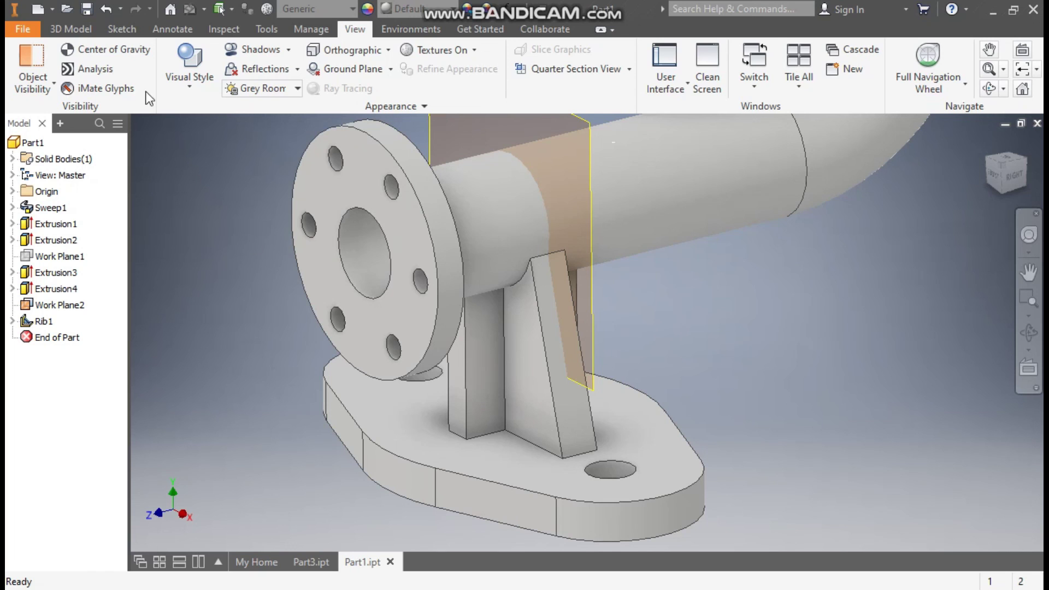
Step: Mirror the rib about the YZ origin plane to the other side of the support
click(69, 30)
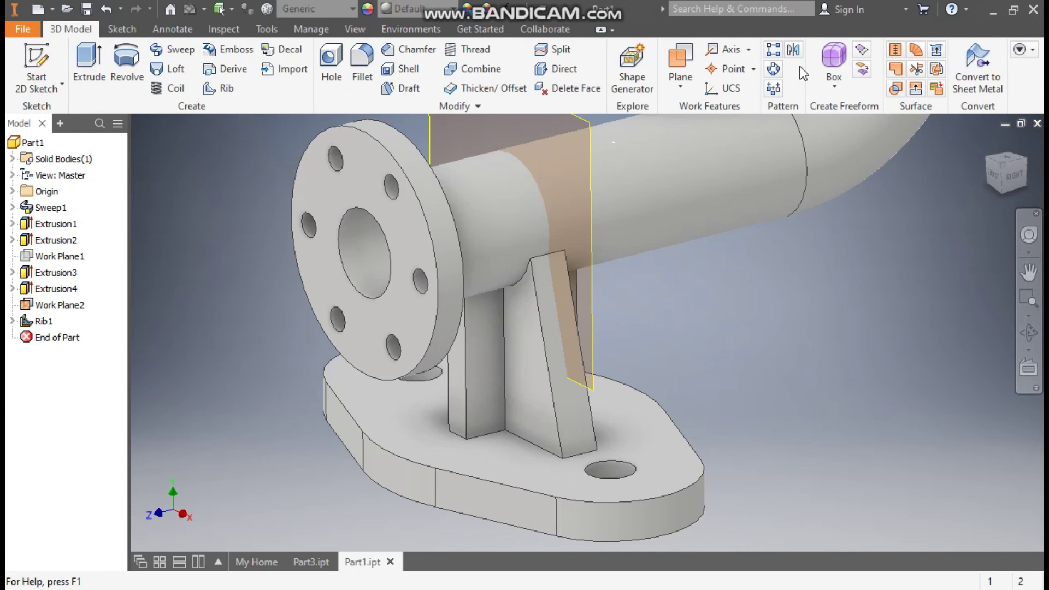
click(794, 50)
click(44, 321)
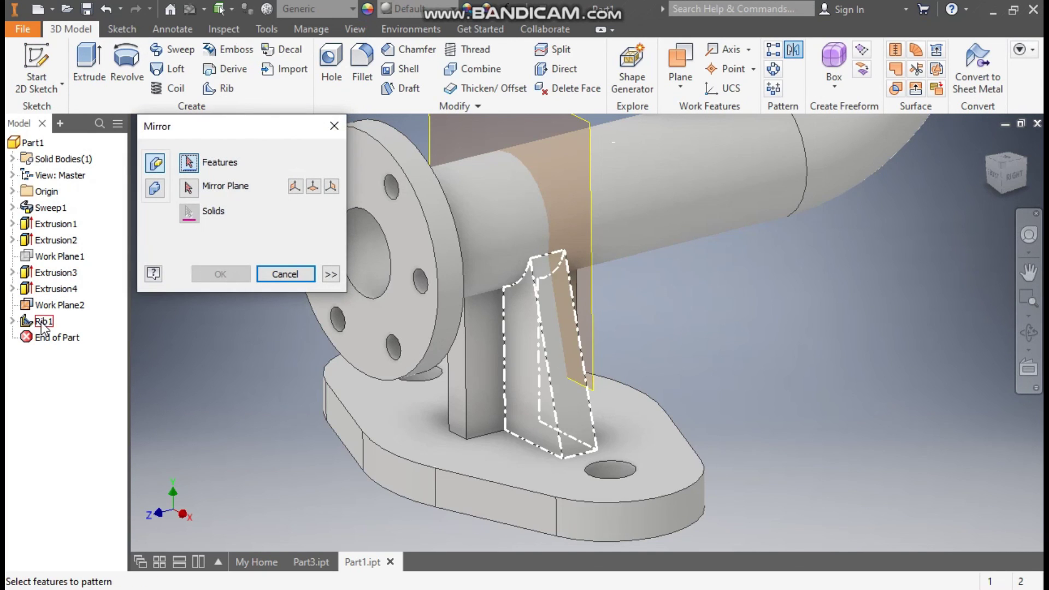
click(188, 188)
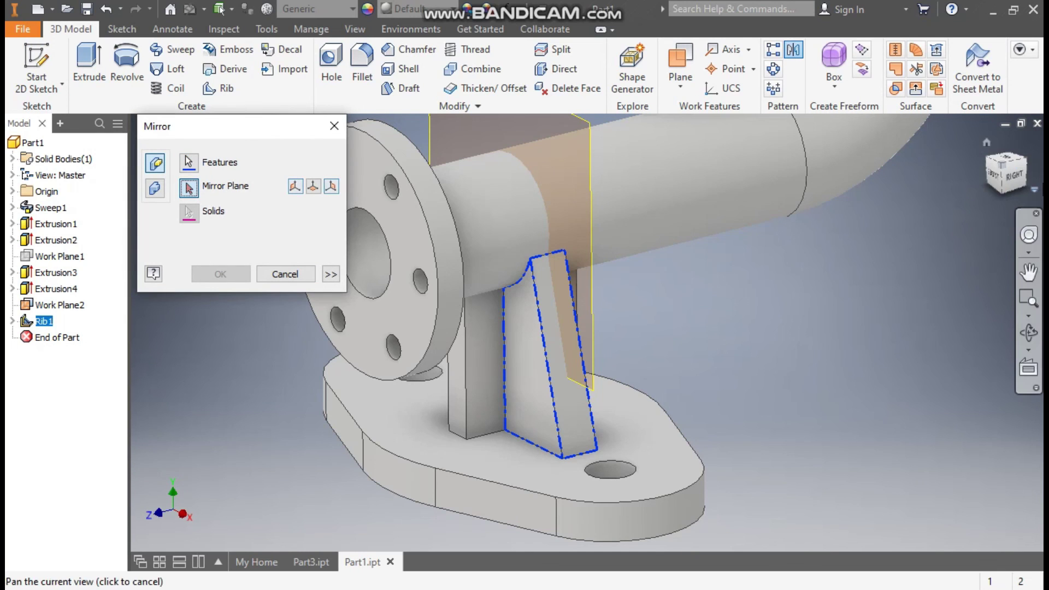
click(988, 164)
click(989, 159)
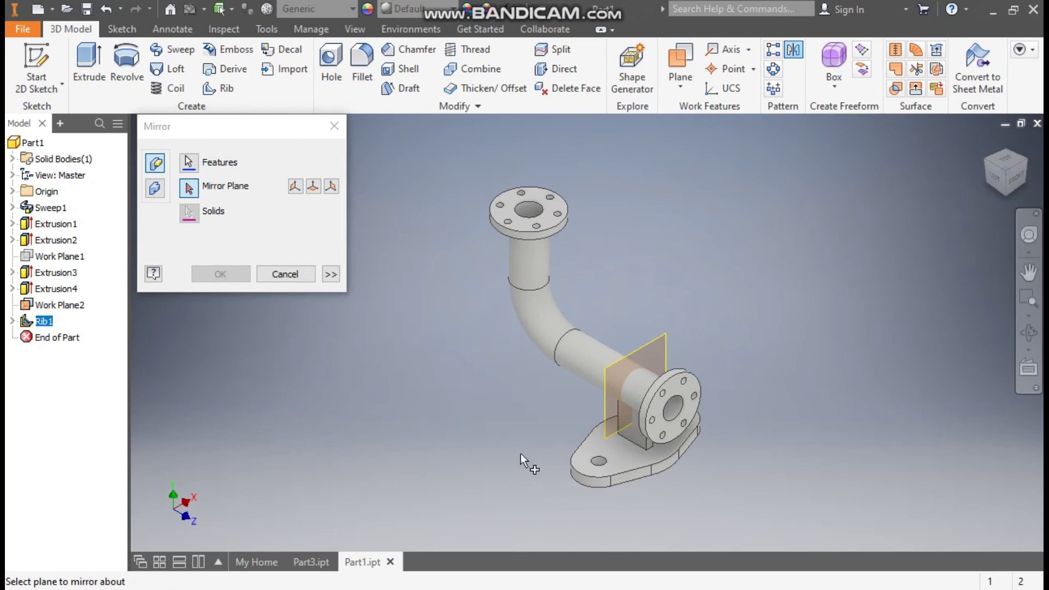
click(12, 191)
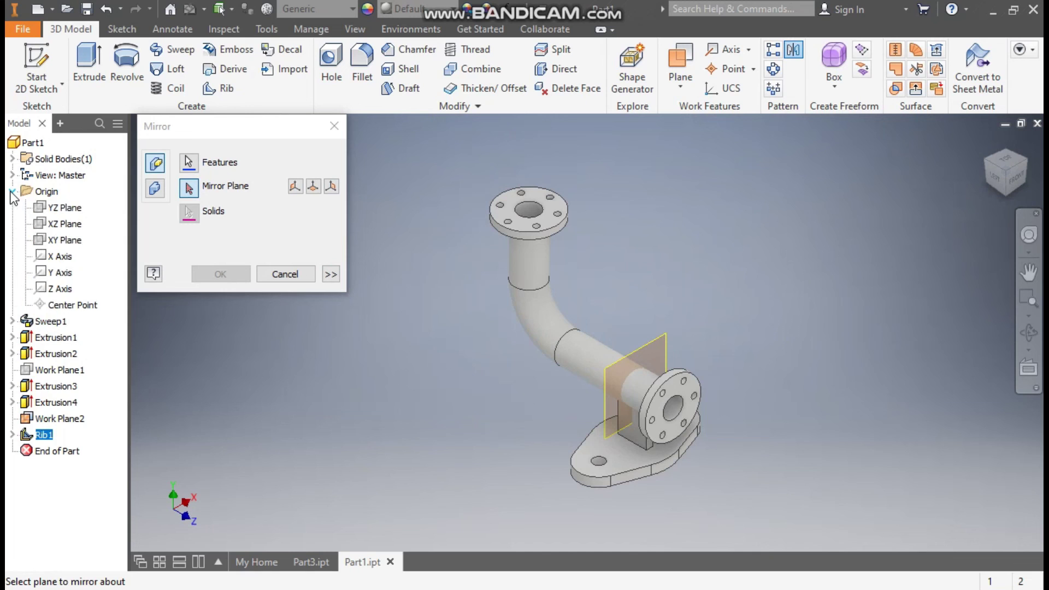
click(63, 207)
scroll(800, 498, down, 5)
scroll(612, 436, up, 2)
middle_drag(590, 436, 949, 531)
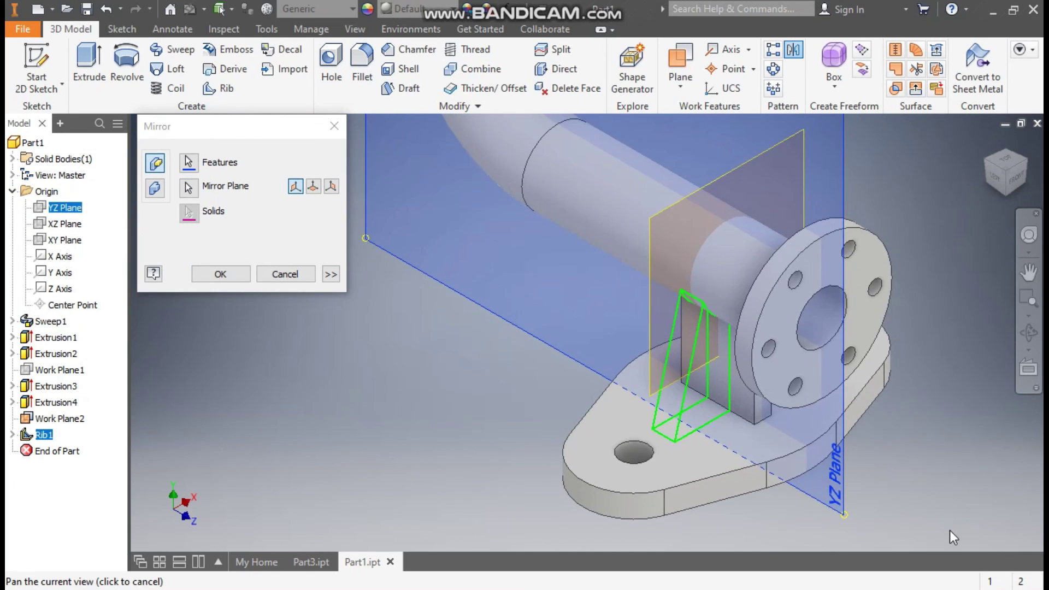
click(229, 275)
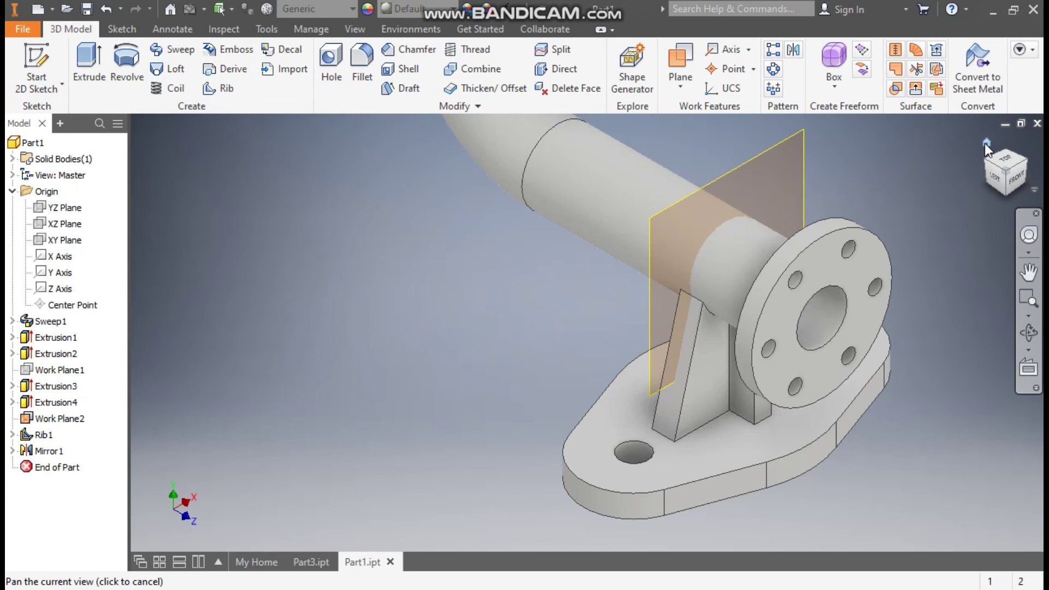
Step: Hide the work plane that crosses the pipe above the ribs
click(984, 143)
click(524, 347)
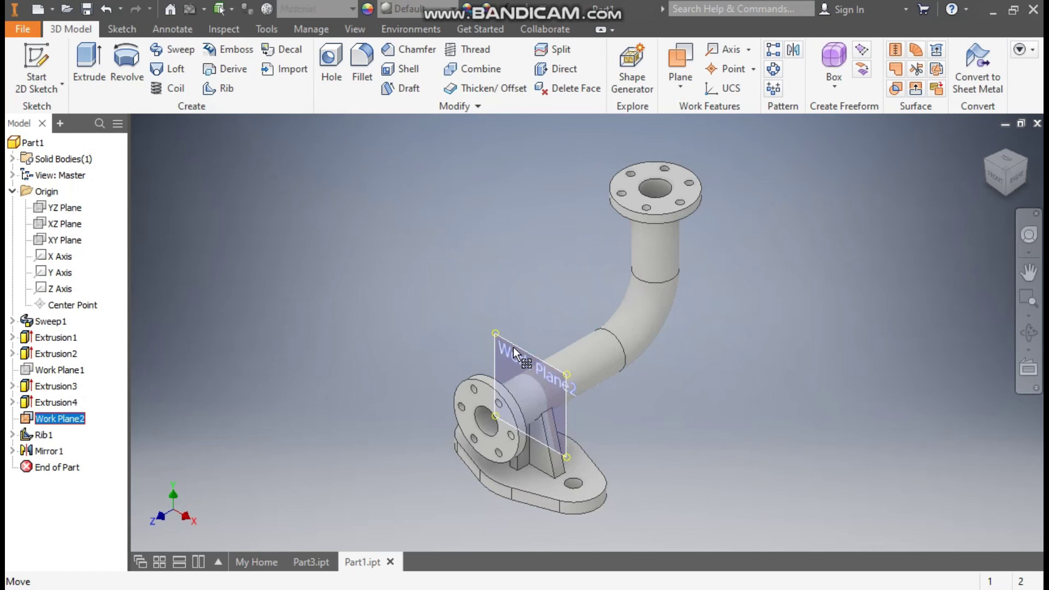
right_click(513, 346)
click(551, 212)
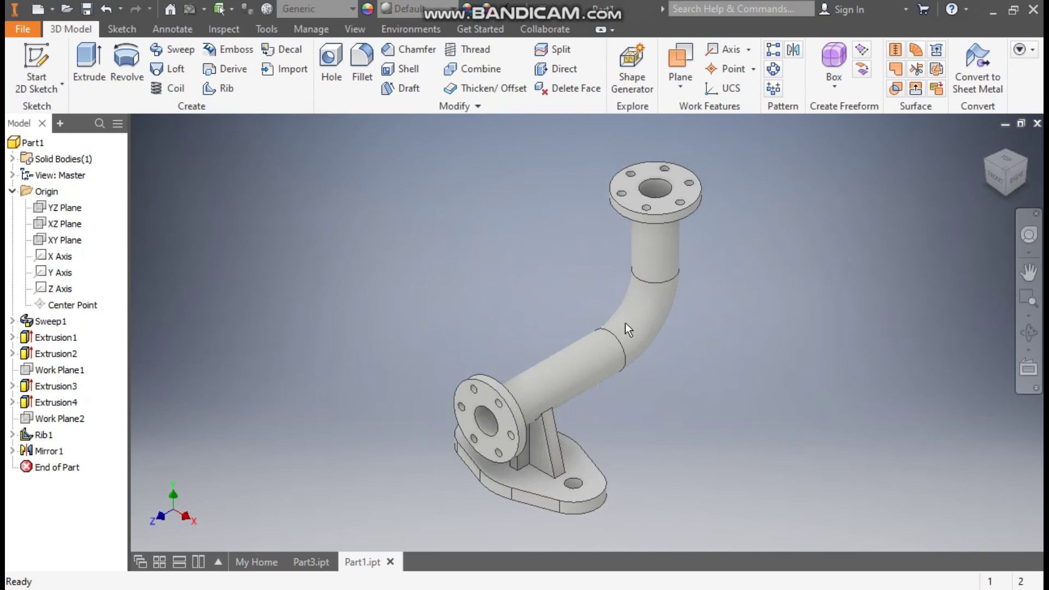
middle_drag(631, 467, 611, 344)
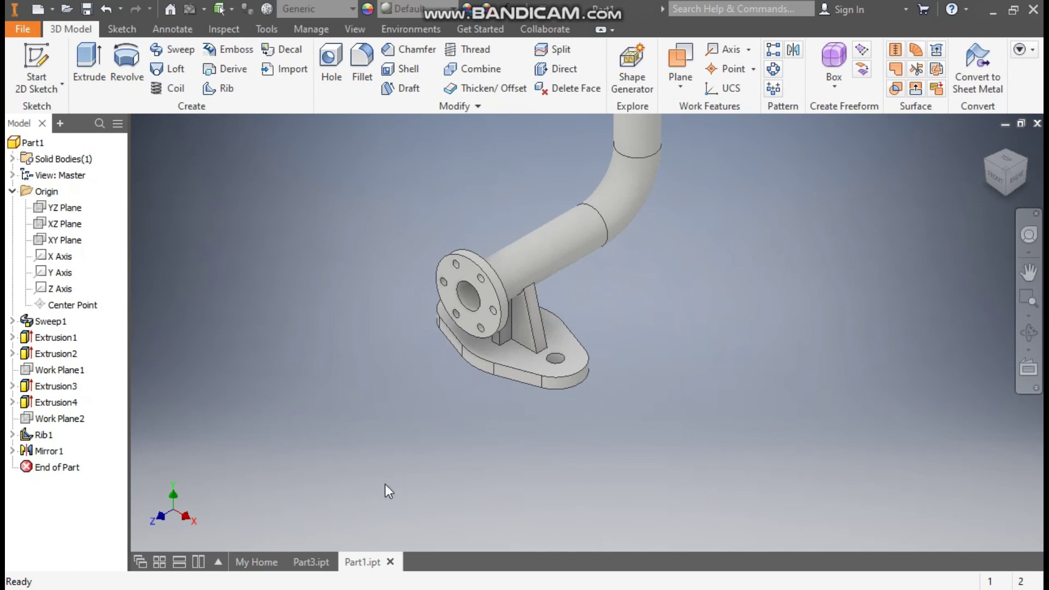
Step: Check the base fillet in Part3.ipt, and fillet the base plate's upper outer edge in Part1.ipt with a 3 mm radius
click(315, 568)
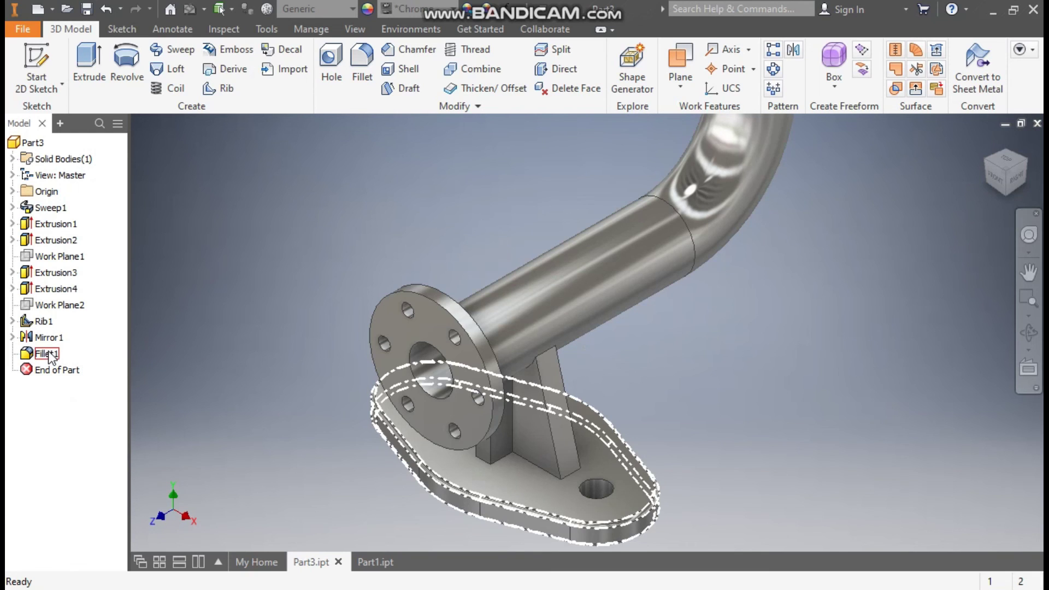
click(357, 561)
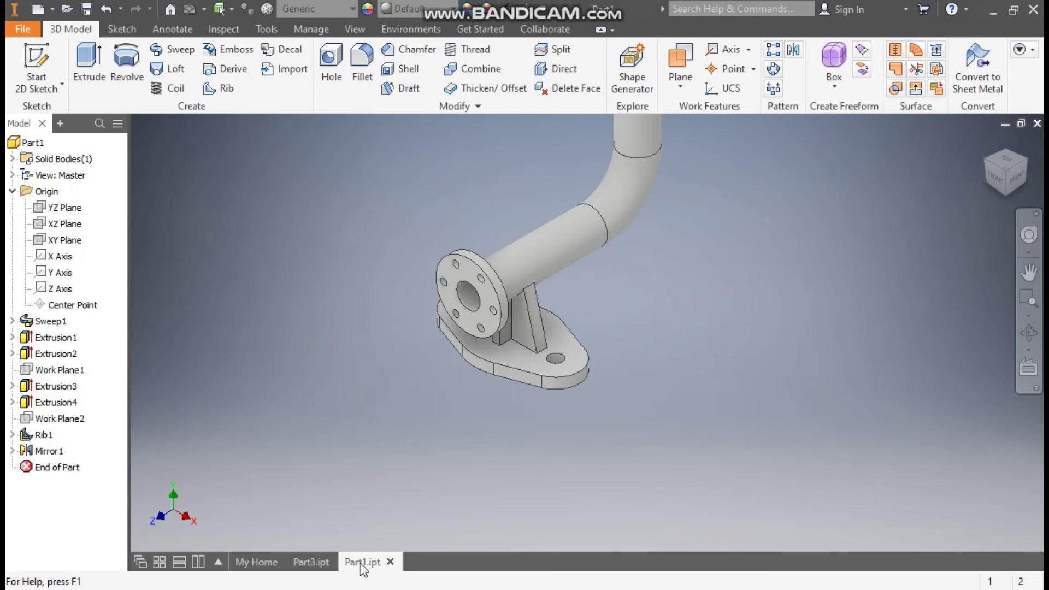
click(362, 60)
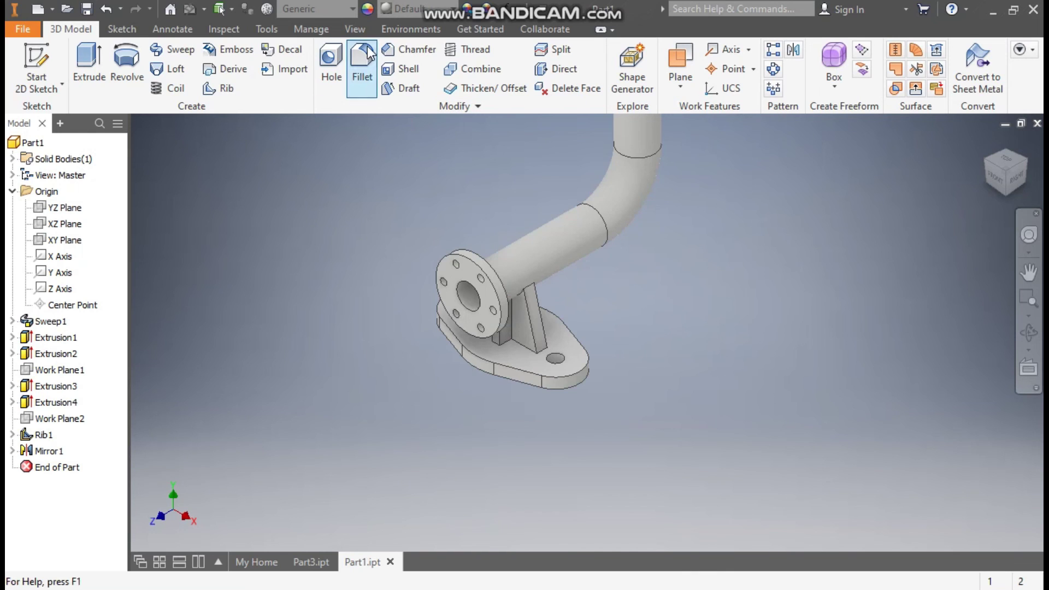
click(205, 242)
text(3)
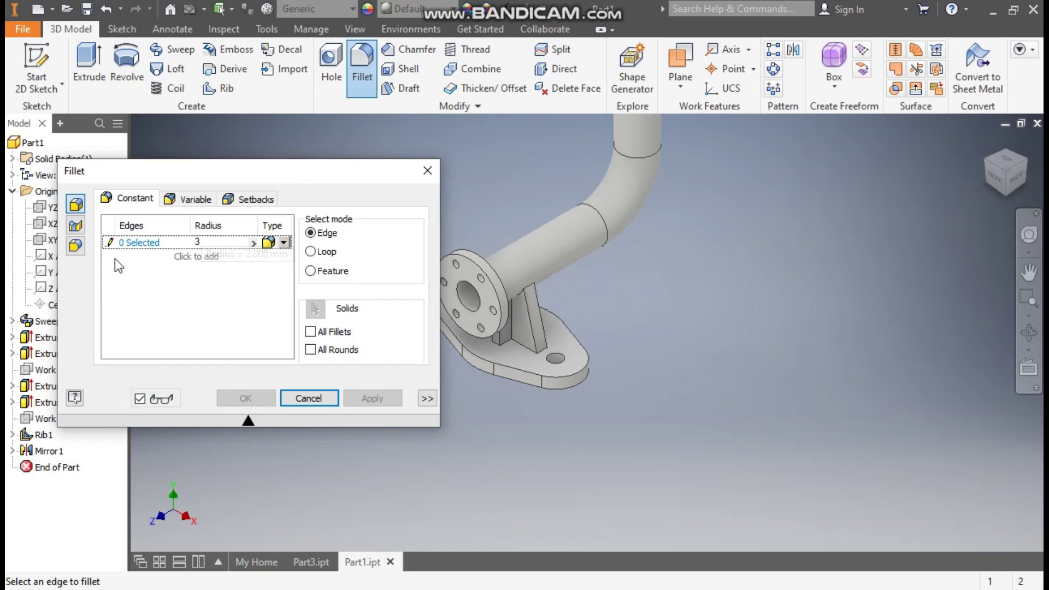
click(141, 244)
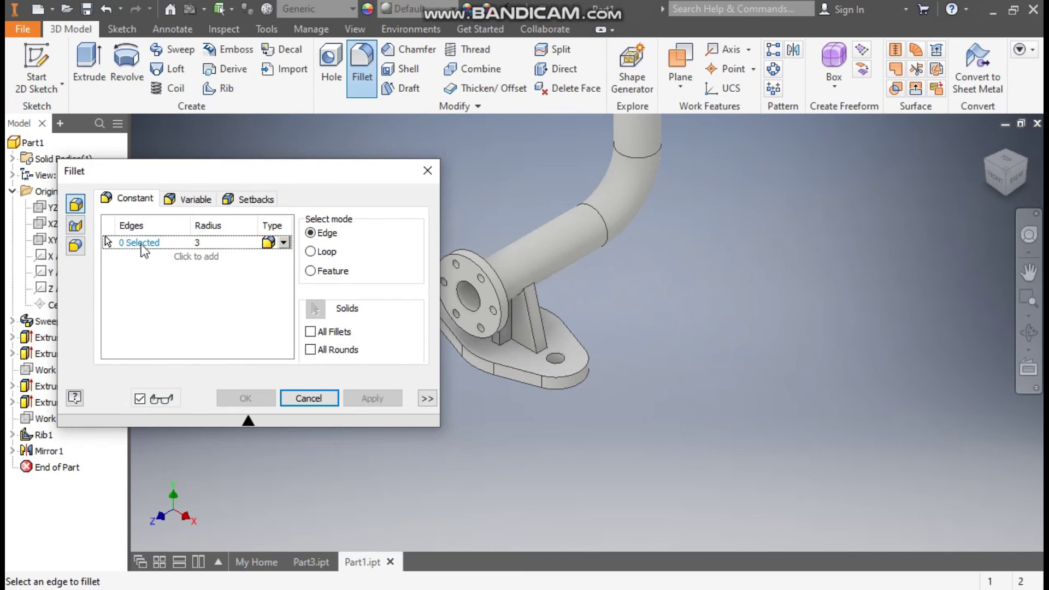
click(473, 354)
scroll(467, 371, down, 1)
middle_drag(467, 372, 533, 489)
click(224, 404)
scroll(378, 330, up, 1)
middle_drag(365, 336, 325, 366)
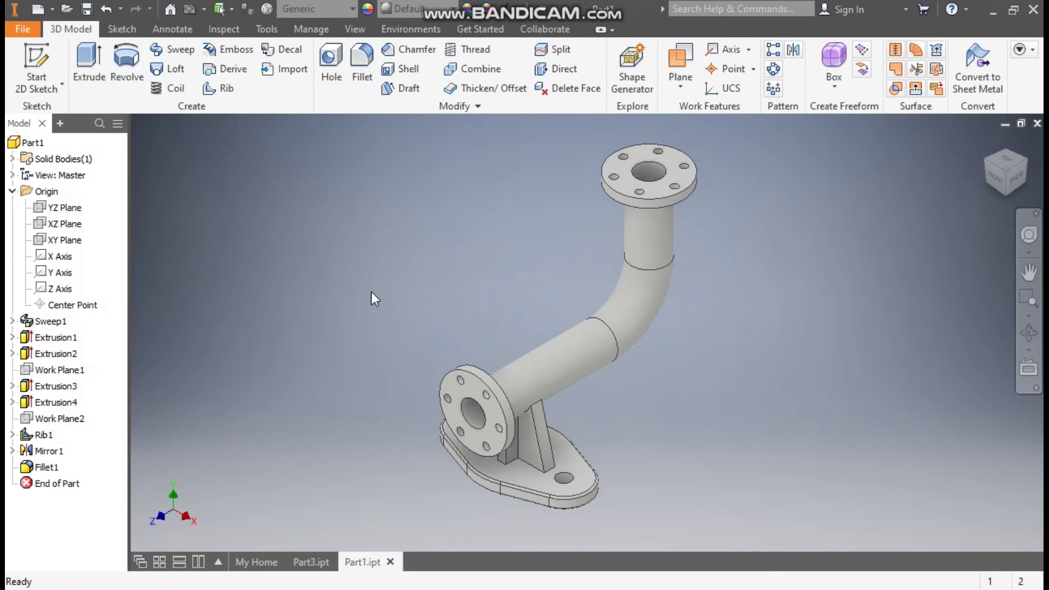
Step: Apply the Chrome - Polished Black appearance to the whole part and inspect it from the side and in the home view
click(405, 8)
scroll(453, 197, up, 7)
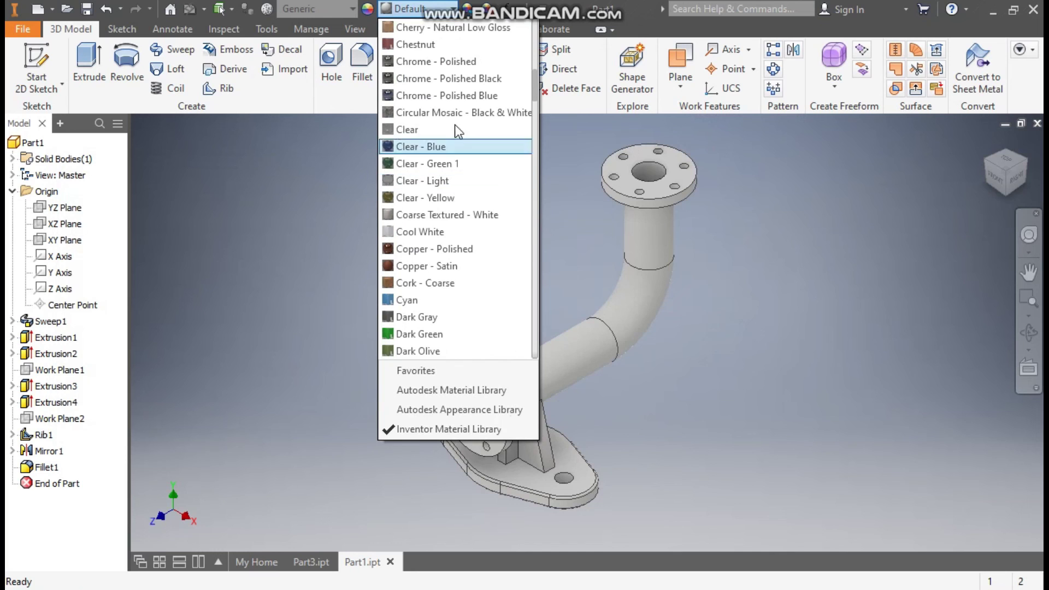
click(457, 78)
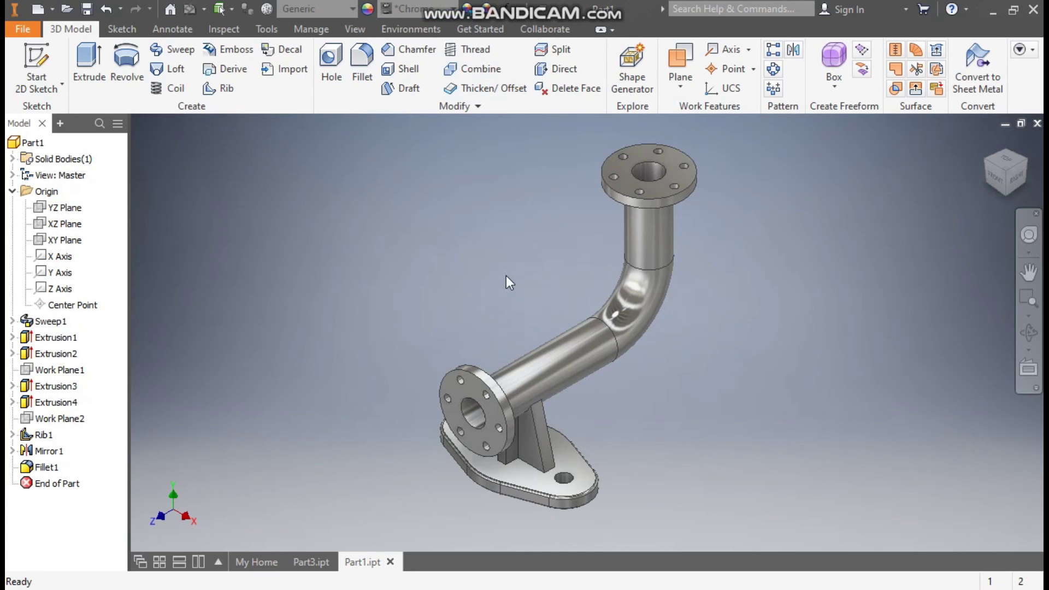
middle_drag(519, 309, 491, 304)
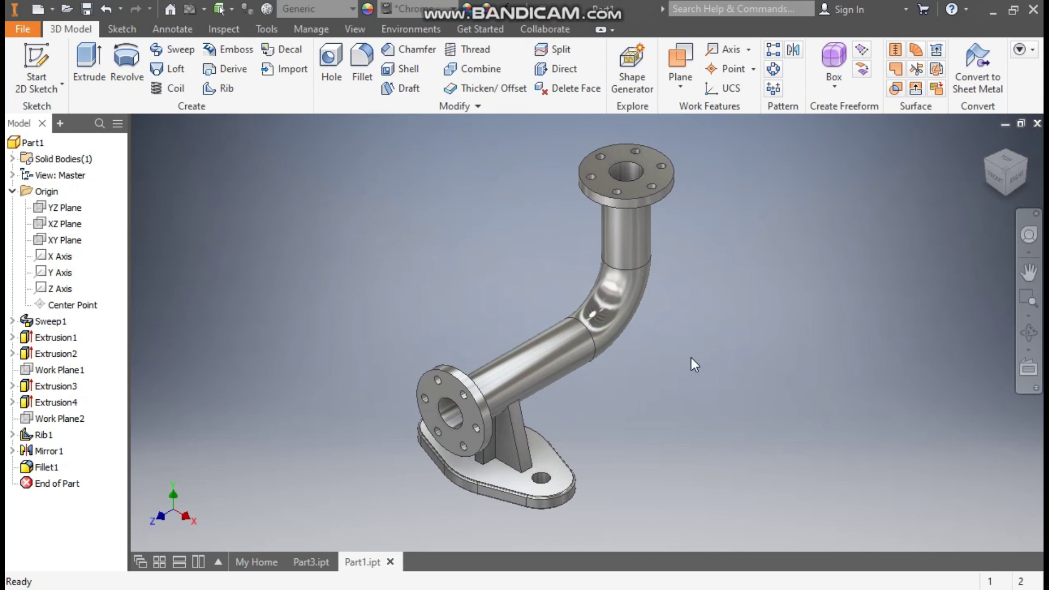
click(1017, 179)
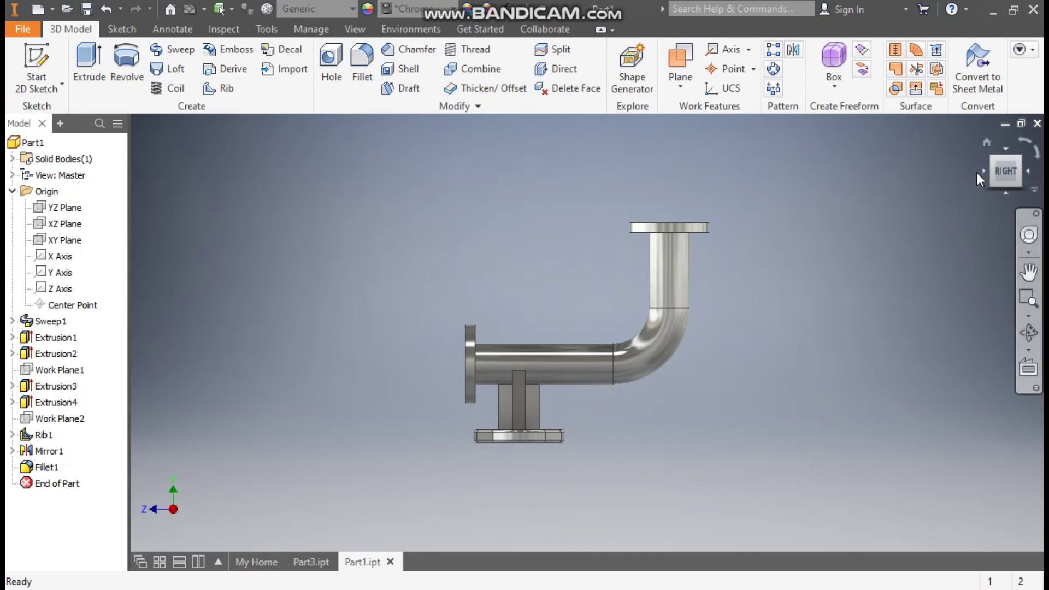
click(986, 143)
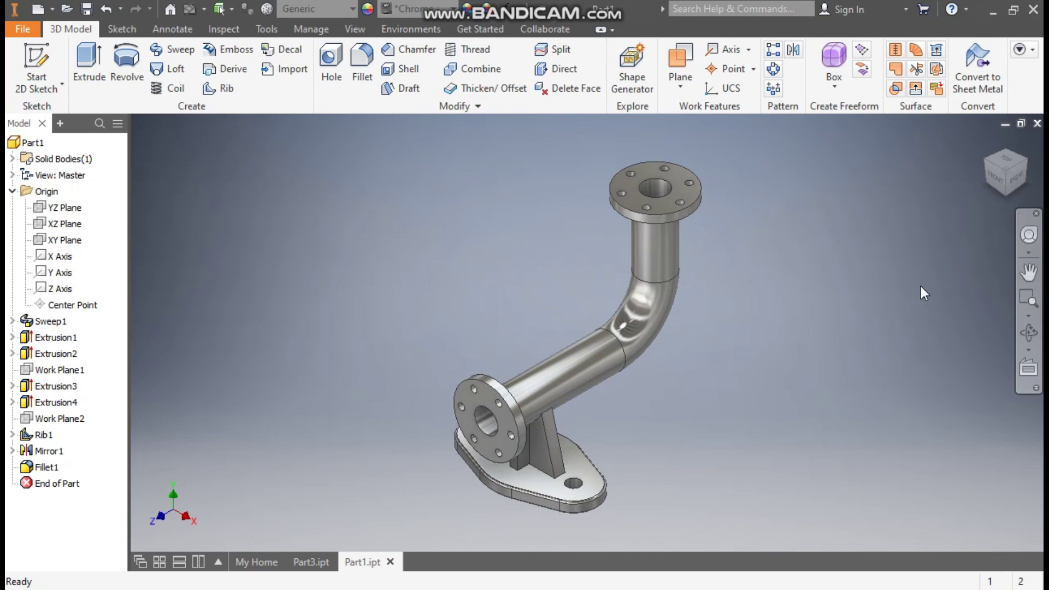